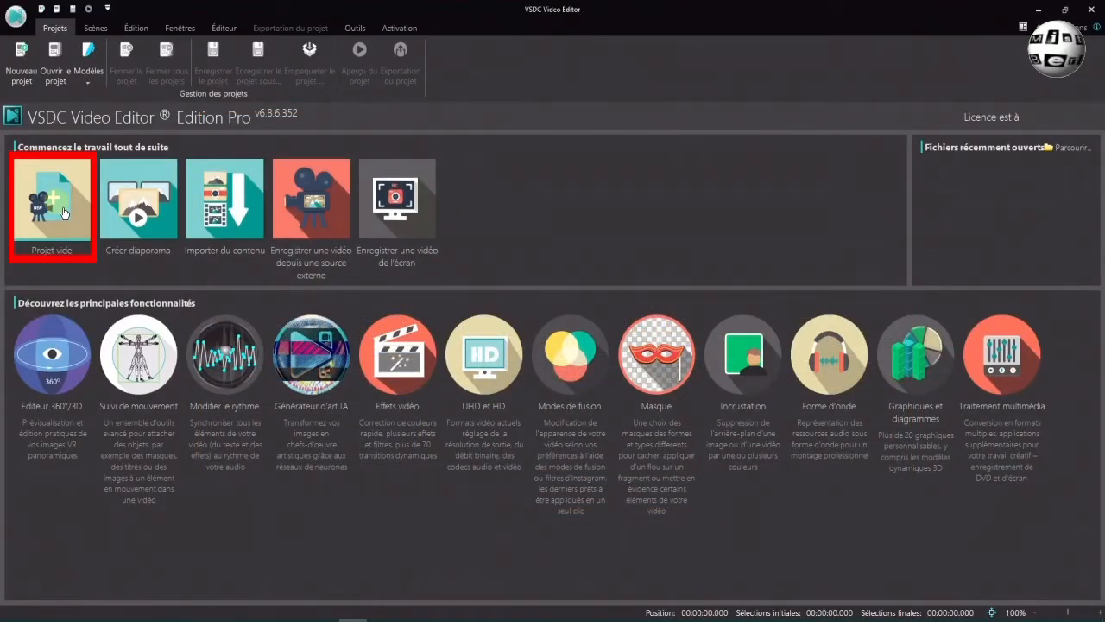
- Create a blank project named Générique, keeping the default Full HD 1920x1080 resolution and 25 images/s
click(63, 210)
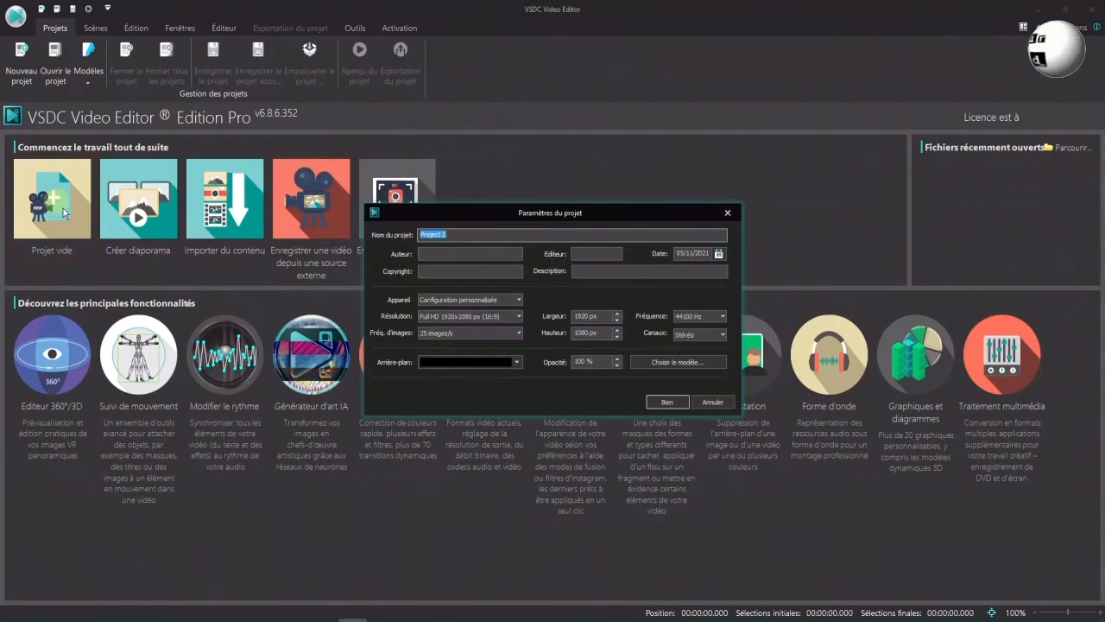
text(Générique)
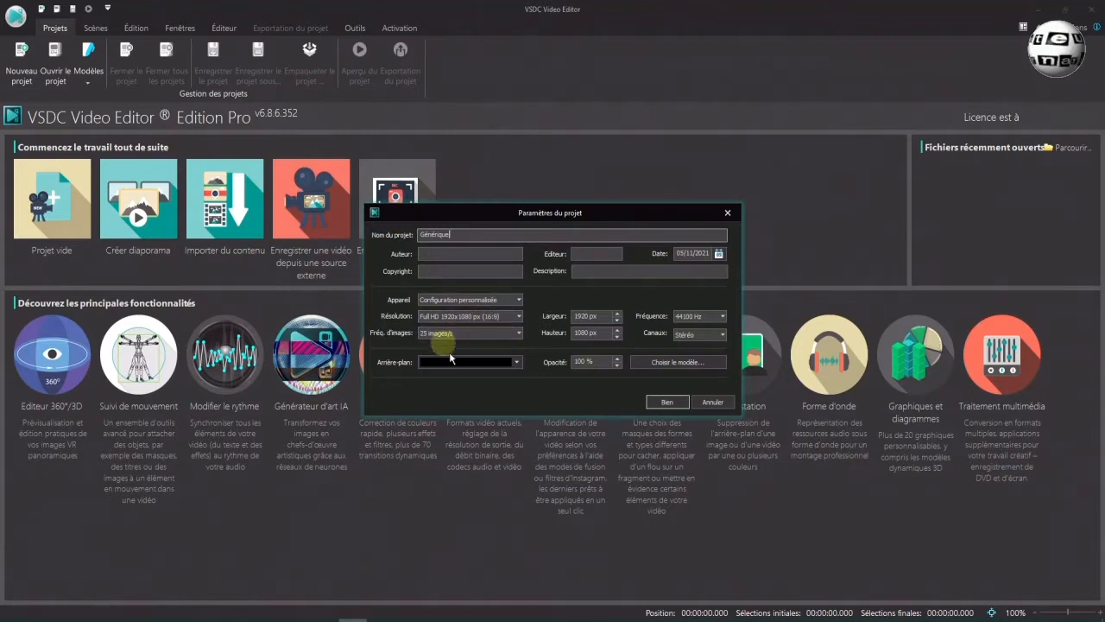
click(672, 404)
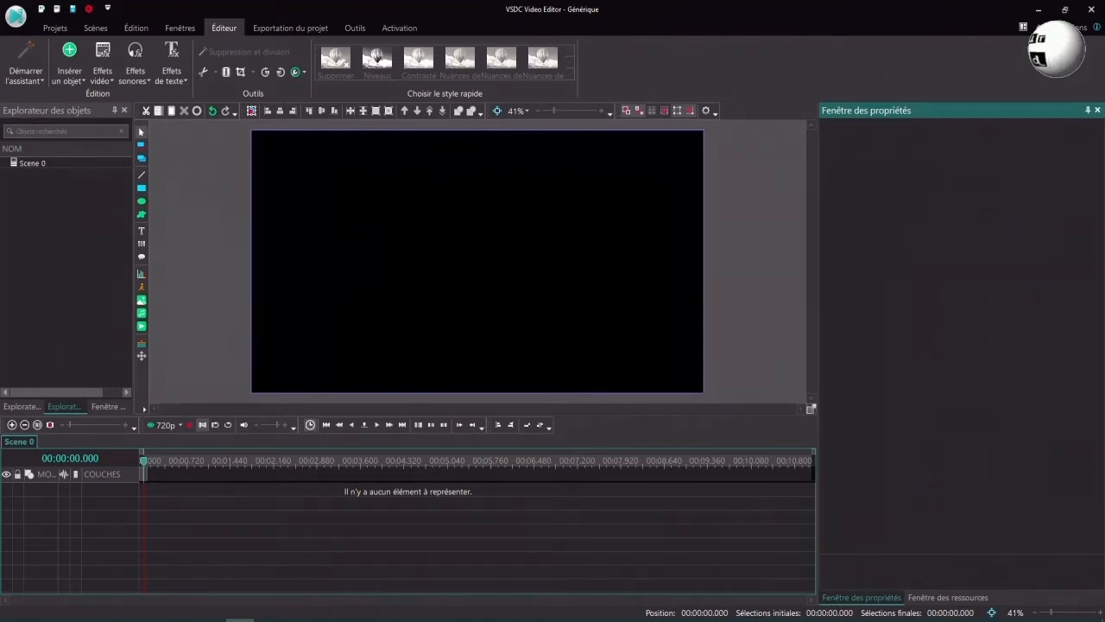
- Insert a text object at the cursor position, drawing its box about 1256 by 1042 px over the black frame
click(143, 231)
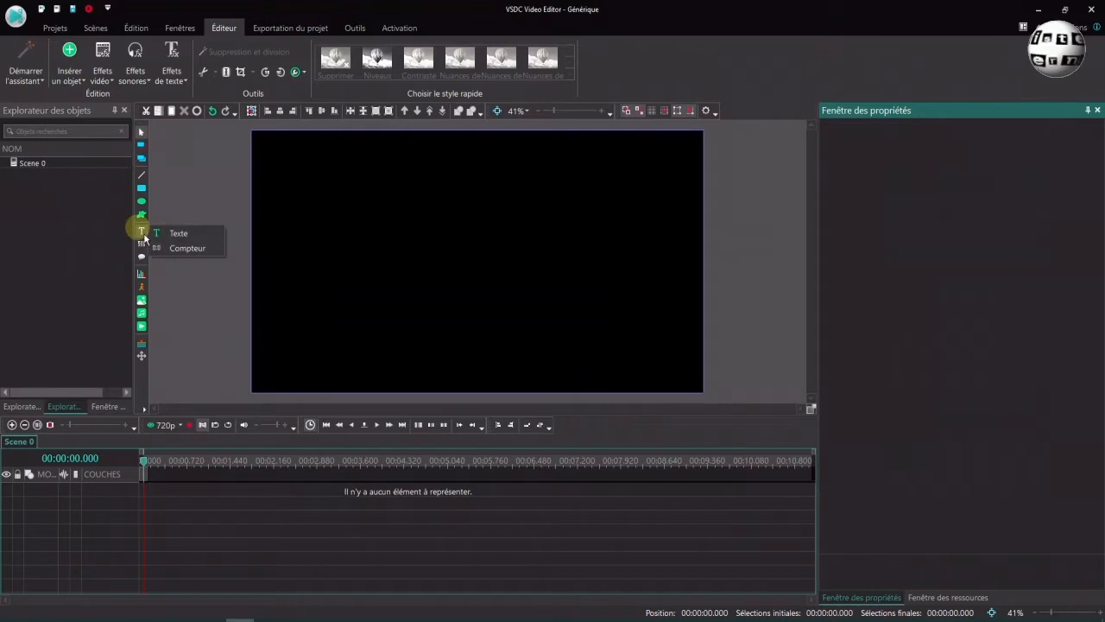
click(178, 233)
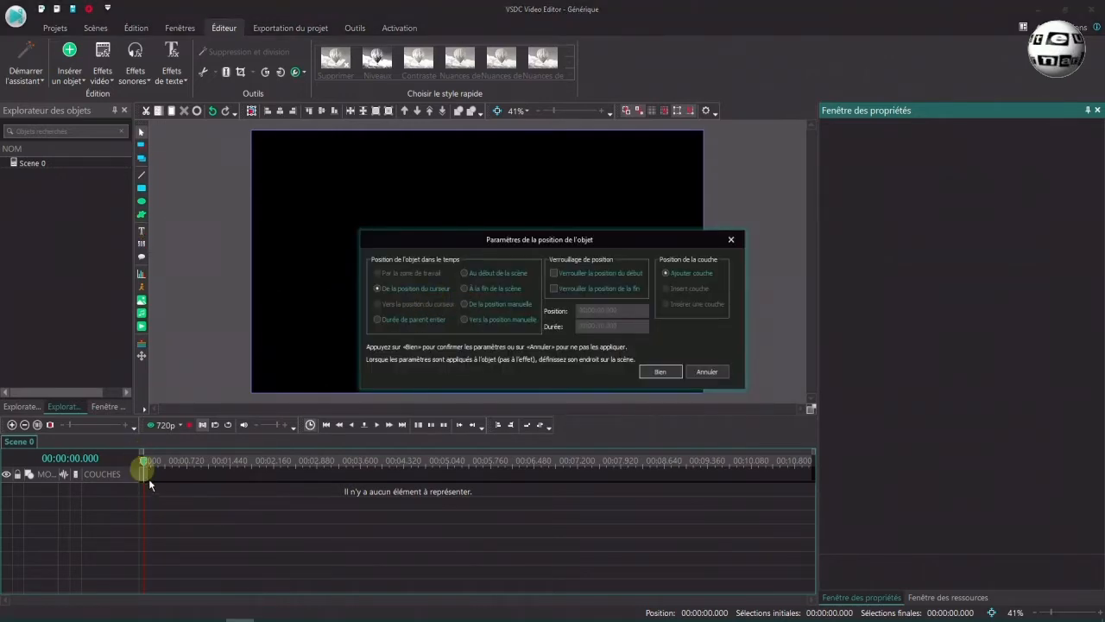
click(679, 369)
drag(325, 135, 623, 389)
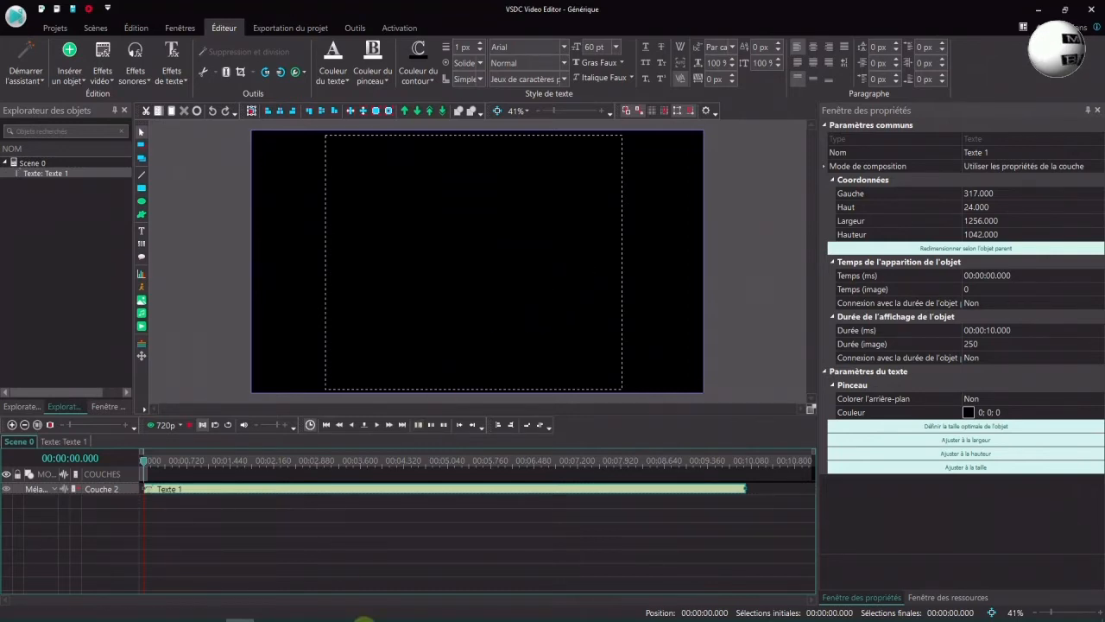
- Copy all the credits from the Word document Générique 6.docx and paste them into the text object in VSDC Video Editor
click(267, 618)
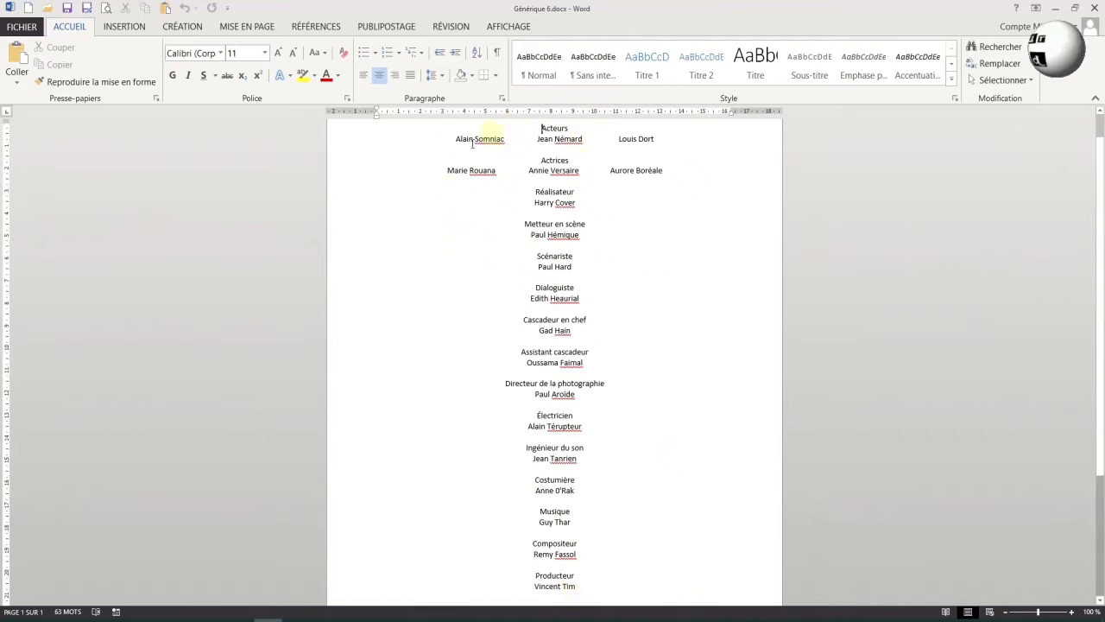
drag(538, 132, 621, 596)
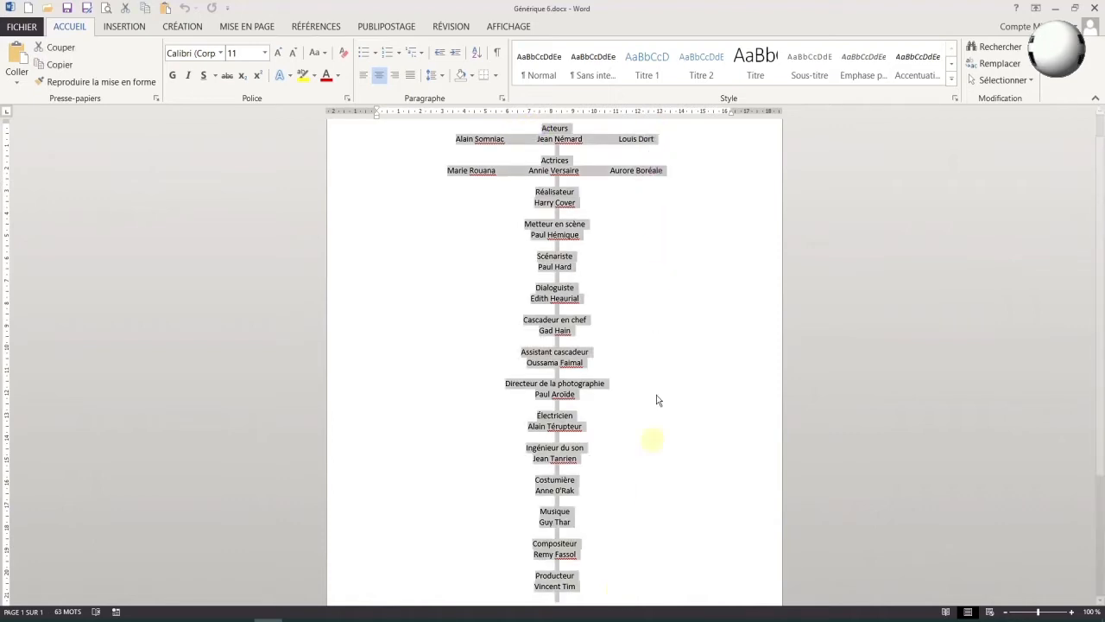
right_click(553, 188)
click(572, 213)
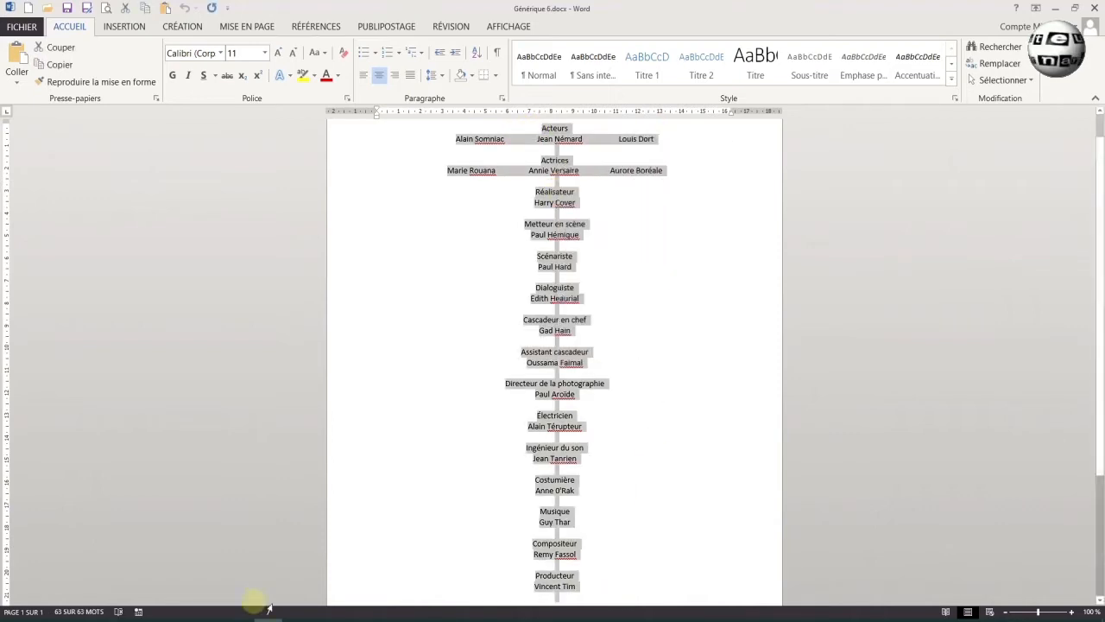
click(241, 620)
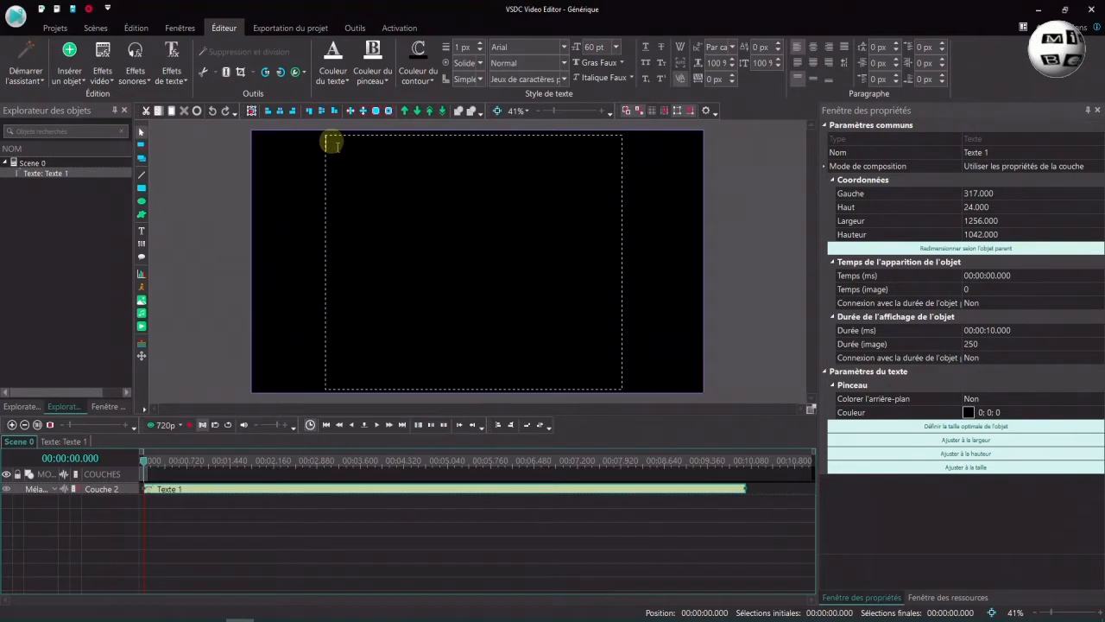
key(ctrl+v)
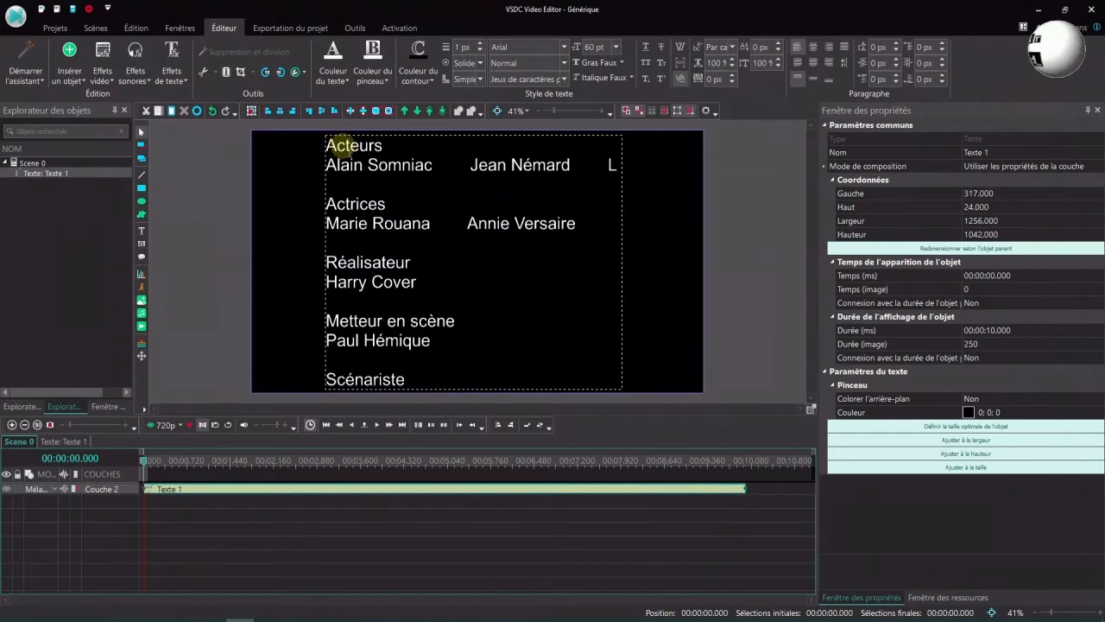
- Set all the credits text to 48 pt and centre it horizontally
key(ctrl+a)
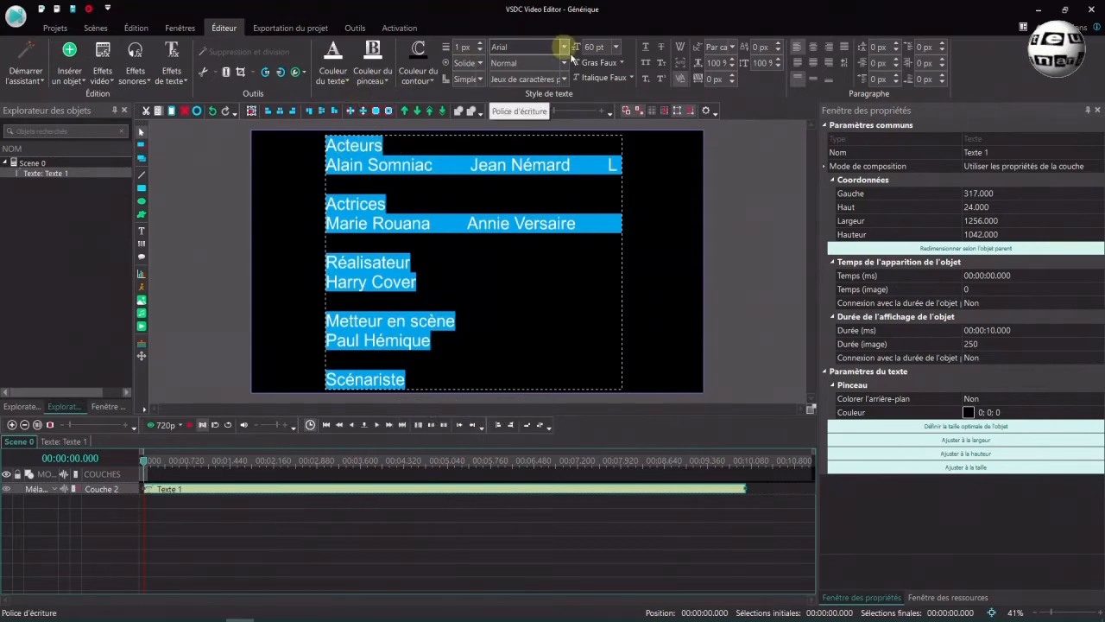
click(616, 47)
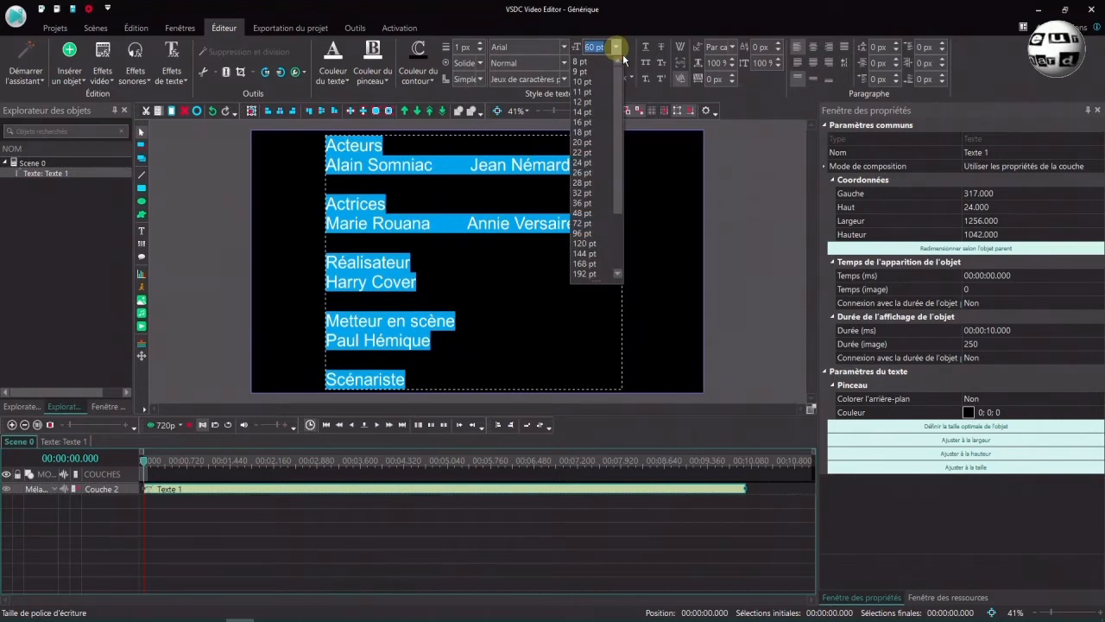
click(586, 213)
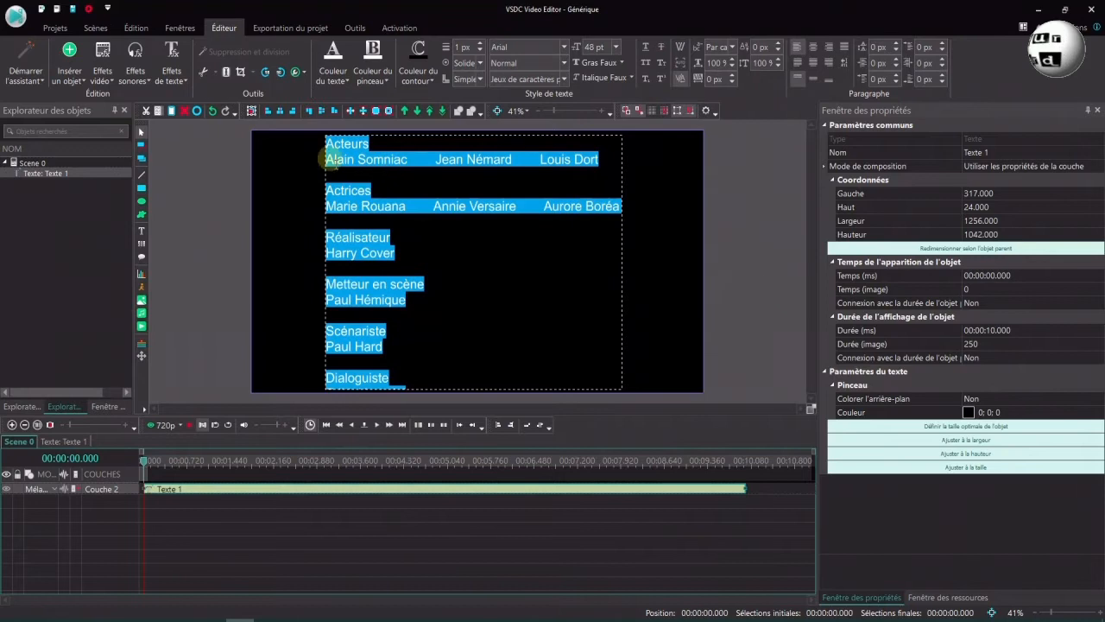
click(814, 50)
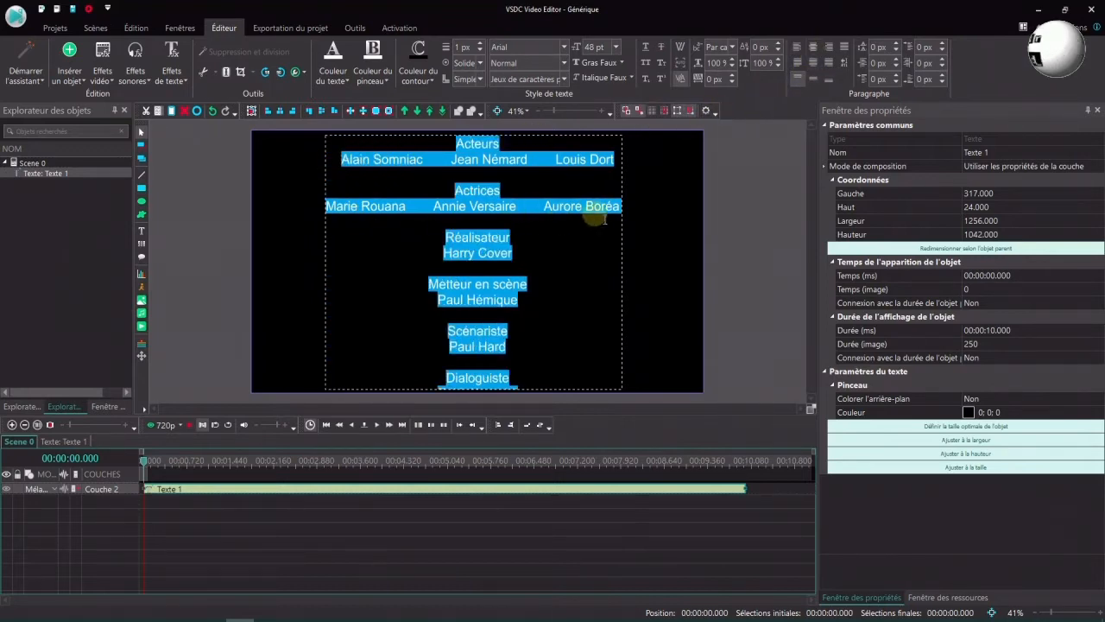
- Widen the text box to about 1356 px, then resize it to match its parent object
click(654, 243)
click(573, 222)
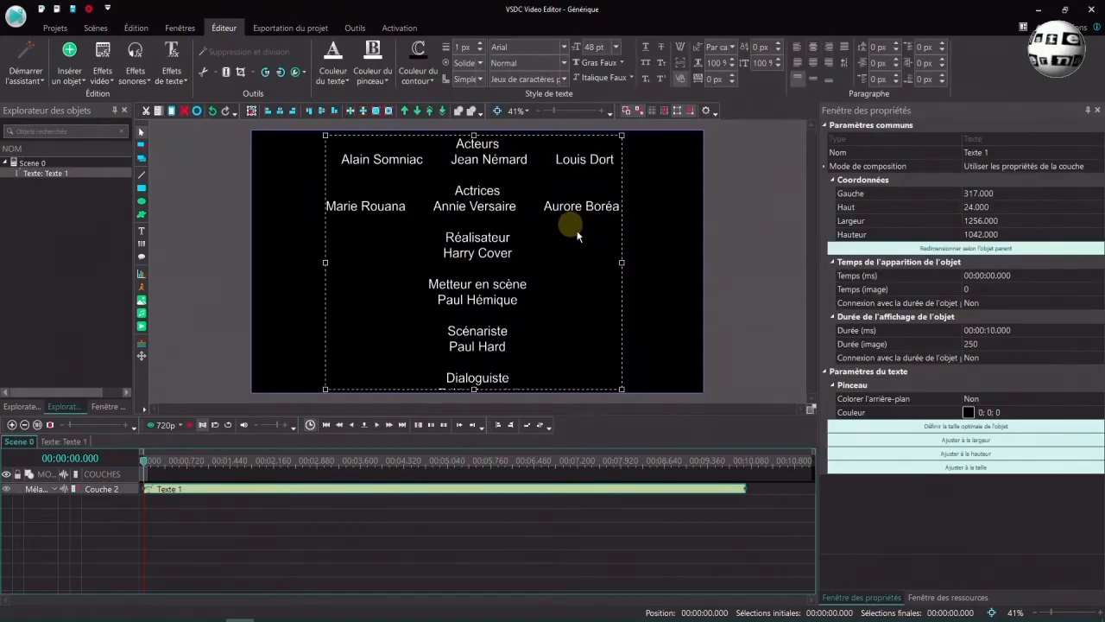
drag(621, 261, 646, 264)
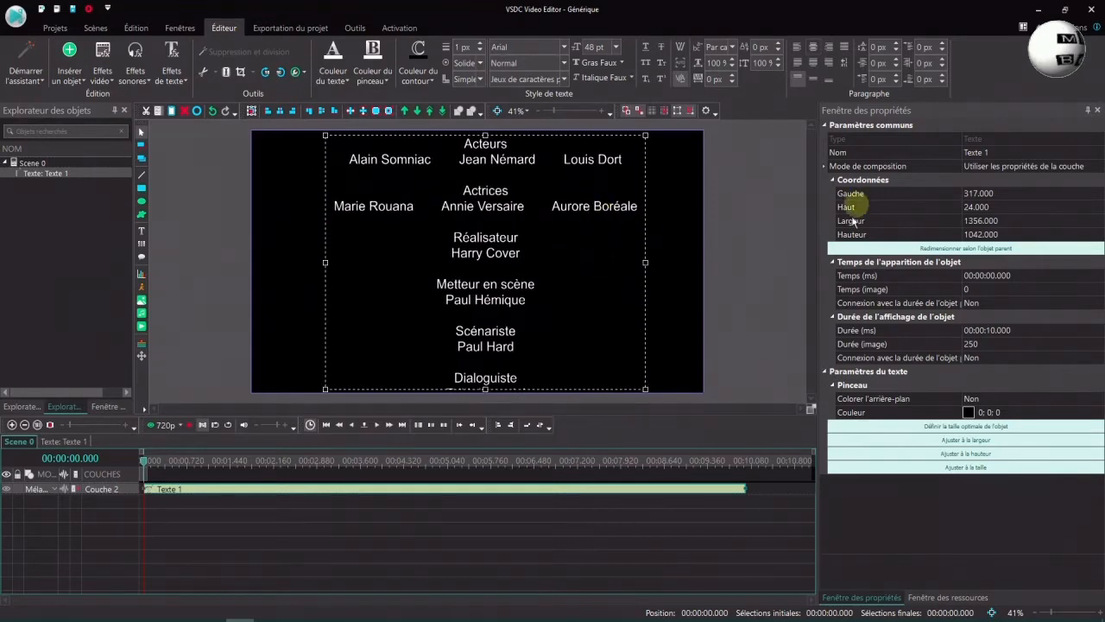
click(959, 248)
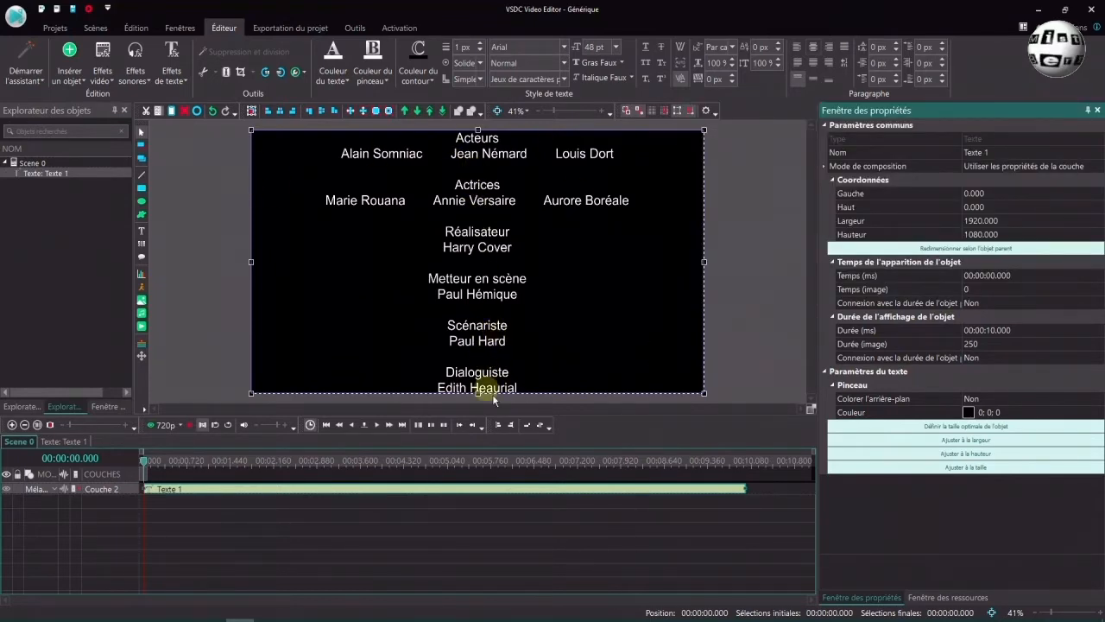
- Extend the text box downward to a height of about 2857 px, ending just below the last credit
click(269, 619)
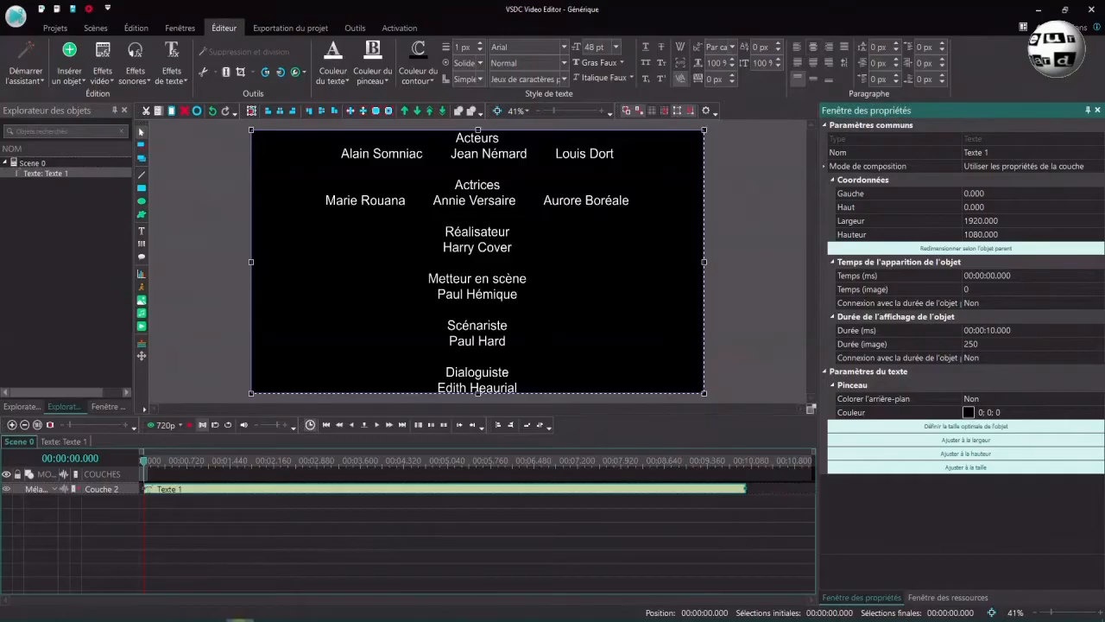
click(235, 617)
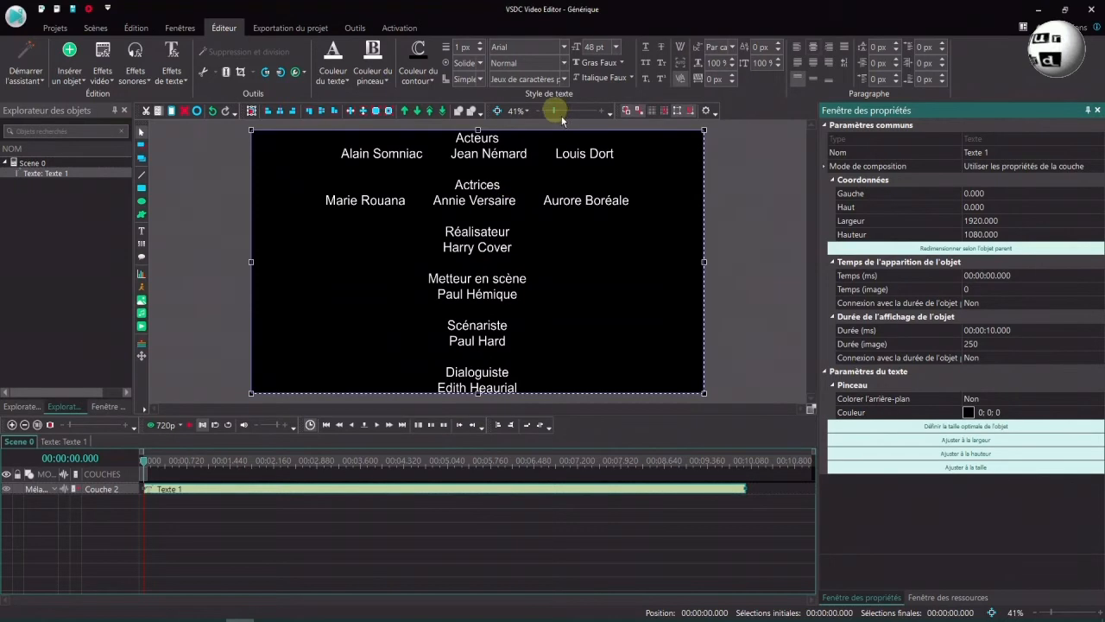
drag(561, 117, 548, 111)
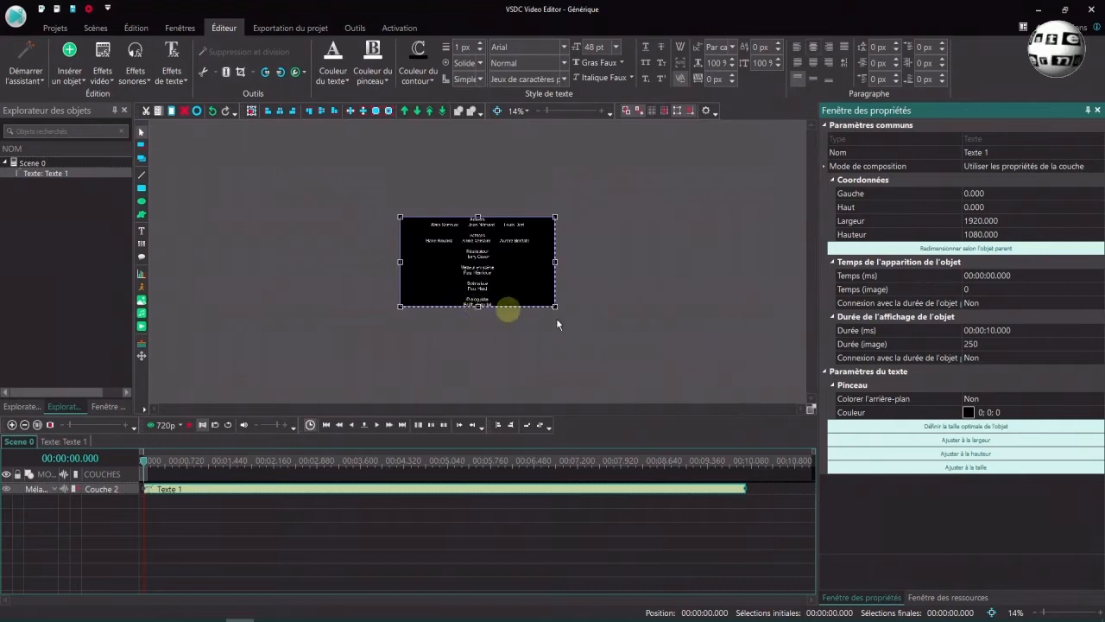
drag(480, 310, 477, 413)
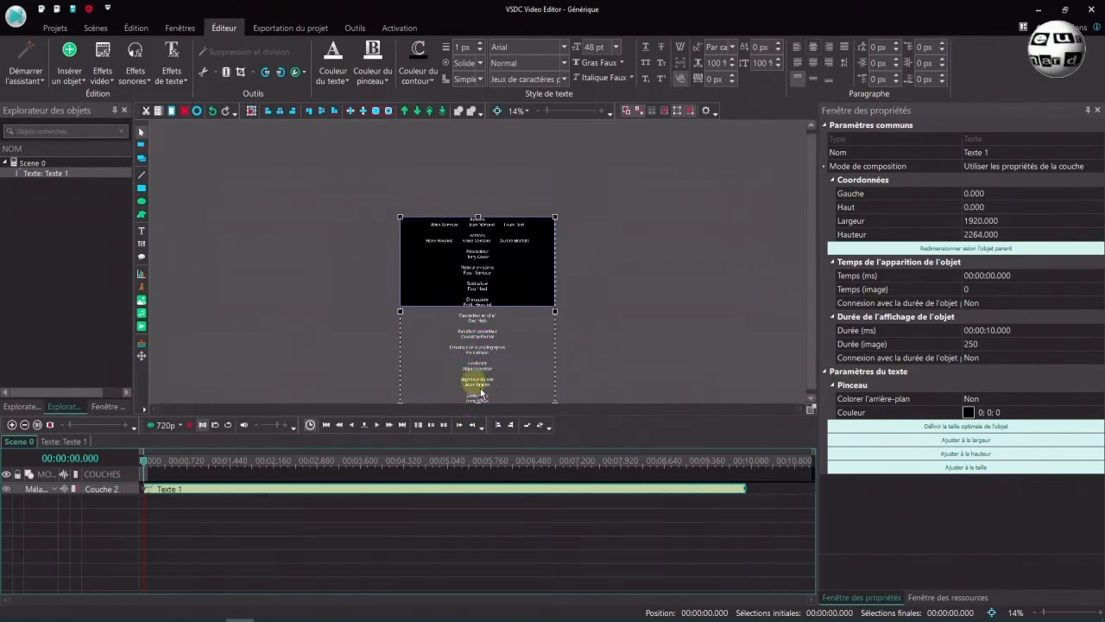
click(553, 116)
drag(478, 364, 481, 409)
drag(547, 112, 555, 126)
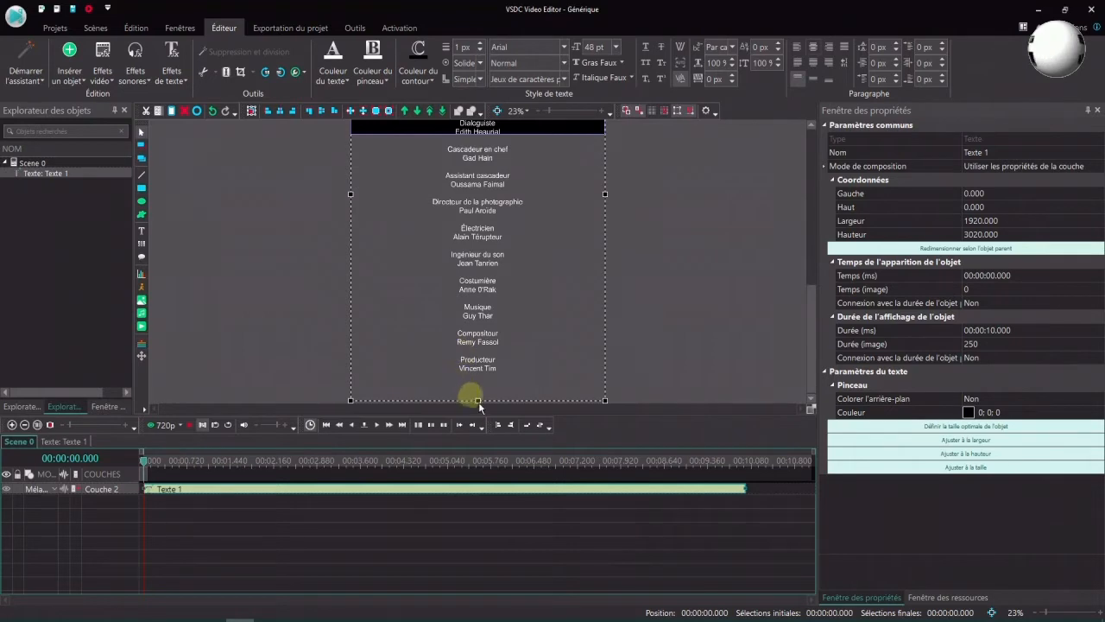
drag(479, 401, 486, 354)
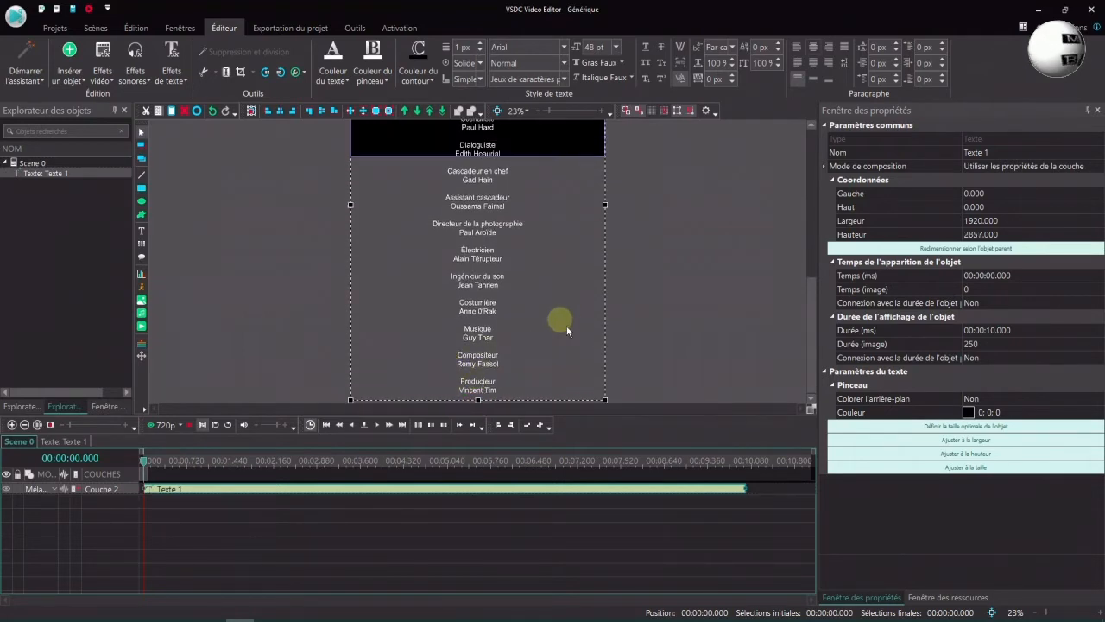
- Move the text object just below the video frame, with its top coordinate (Haut) at about 1105 px
mouse_move(810, 285)
mouse_down()
mouse_move(809, 222)
mouse_move(813, 390)
mouse_move(814, 216)
mouse_move(815, 298)
mouse_up()
drag(499, 164, 489, 306)
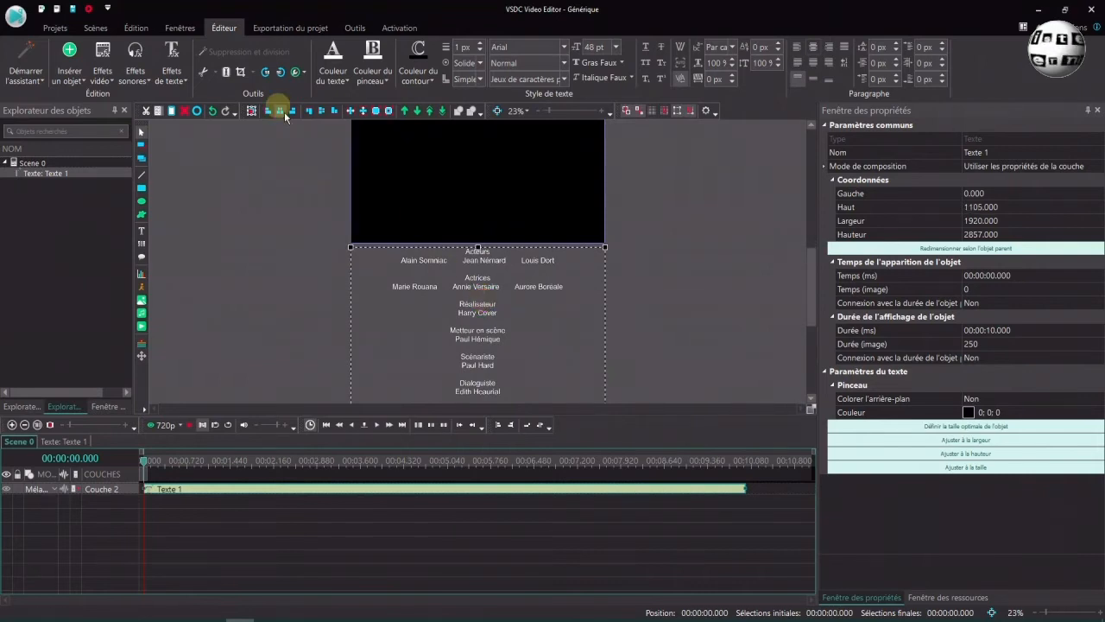
- Add a Déplacement movement inside the text object, running to the object's end, with its endpoint above the frame at about X 964, Y -1521
drag(813, 284, 813, 252)
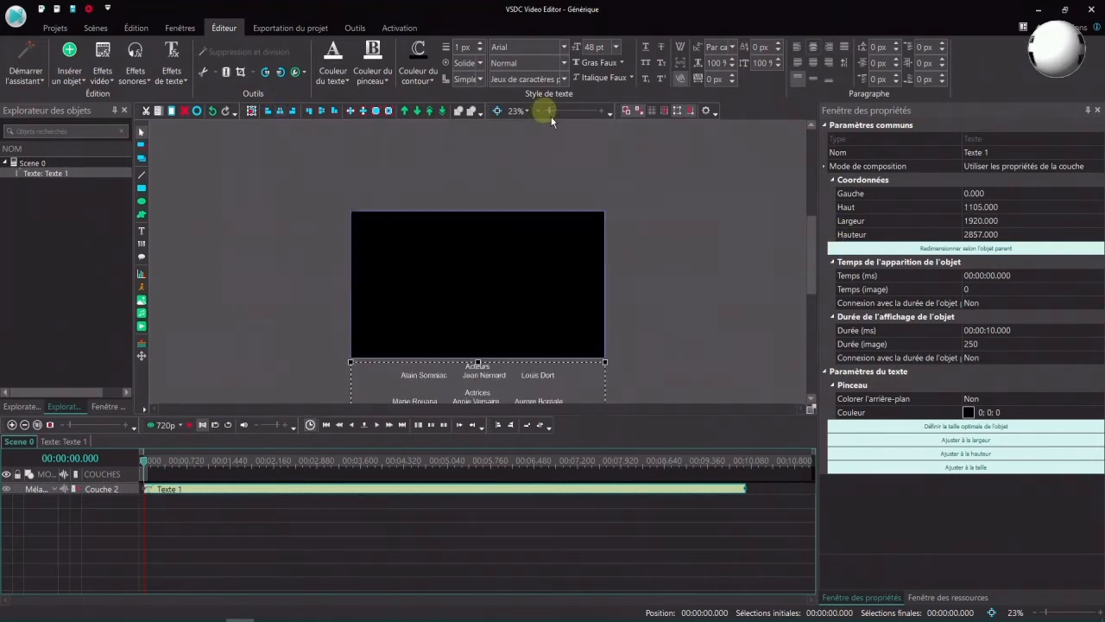
drag(553, 115, 544, 116)
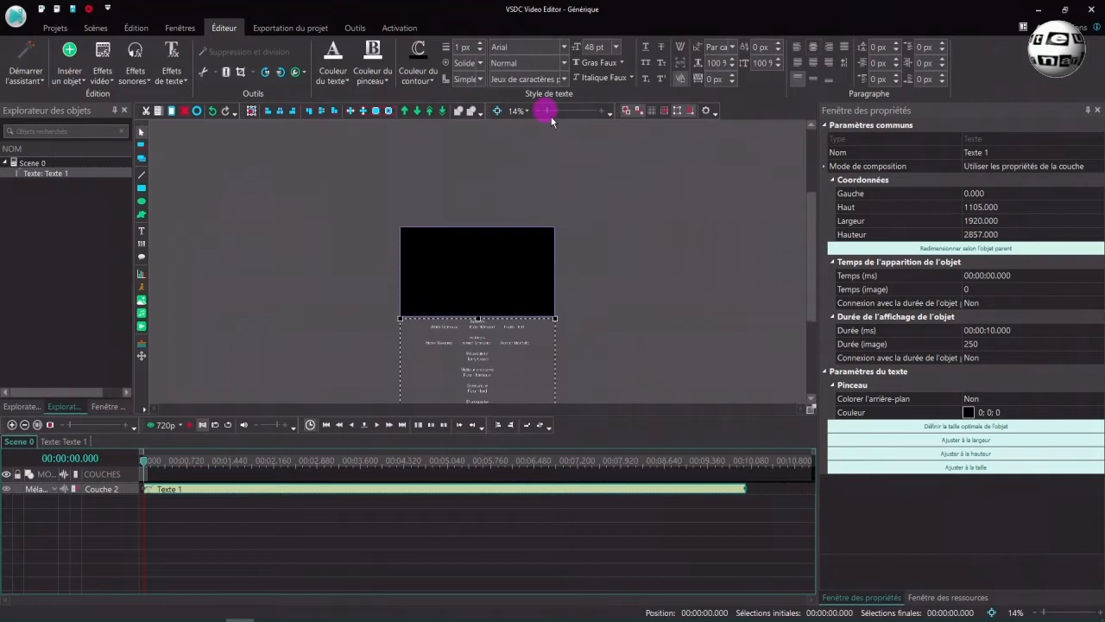
mouse_move(813, 226)
mouse_down()
mouse_move(814, 235)
mouse_move(810, 209)
mouse_up()
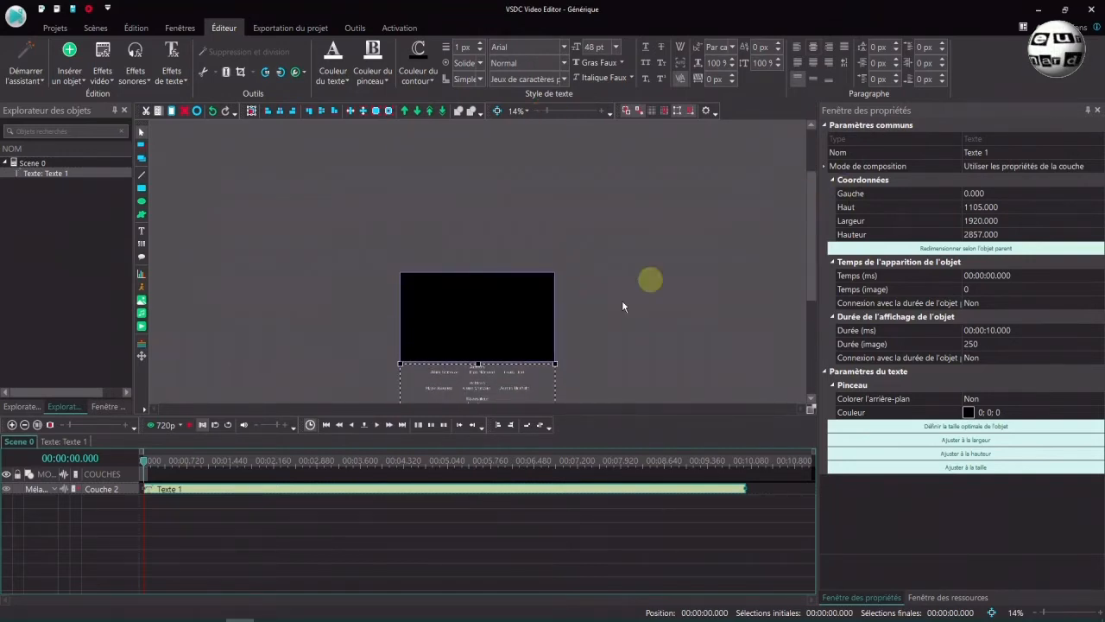
double_click(281, 489)
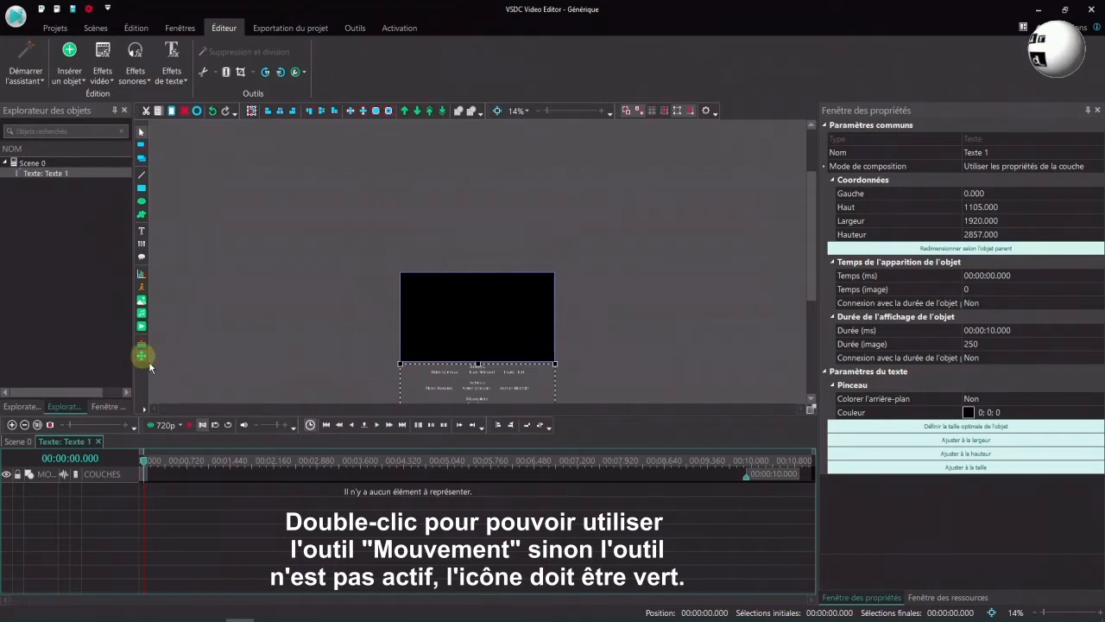
click(80, 64)
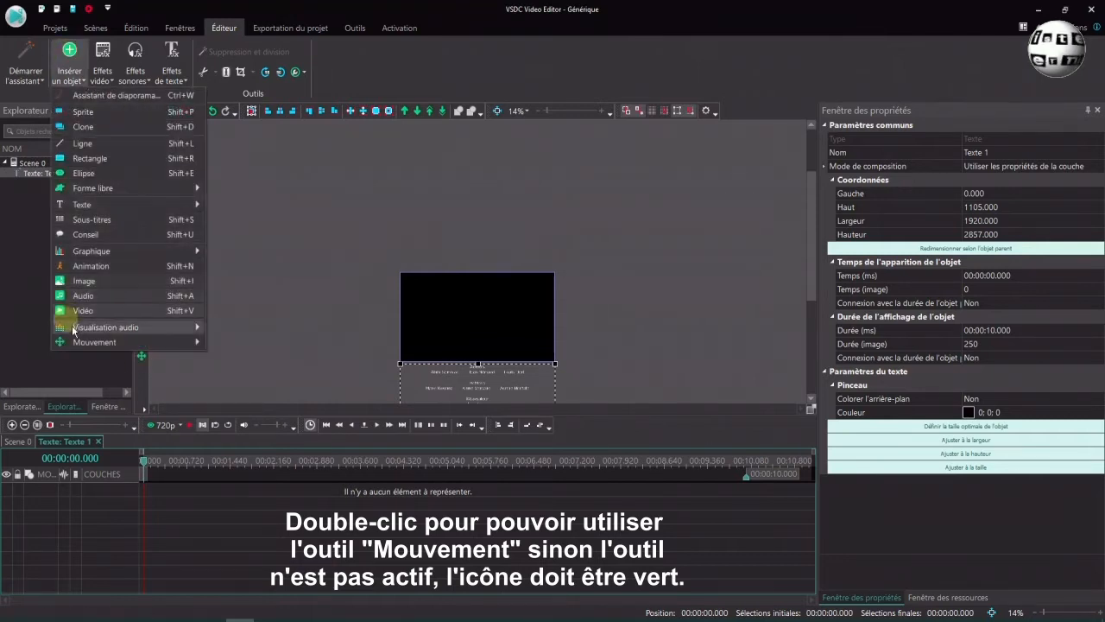
mouse_move(87, 344)
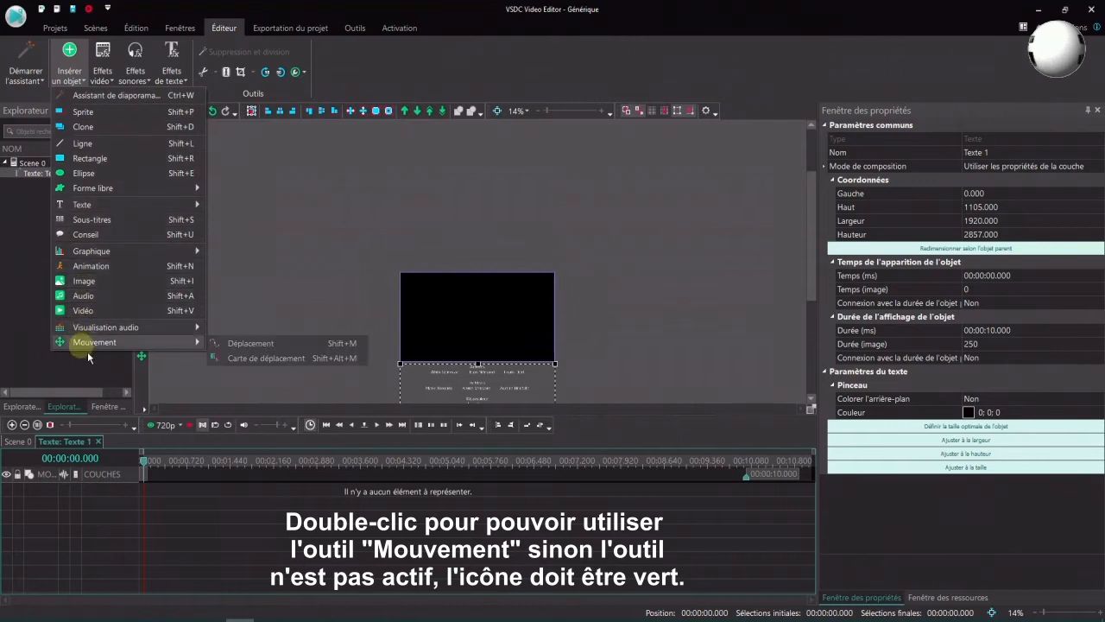
click(259, 348)
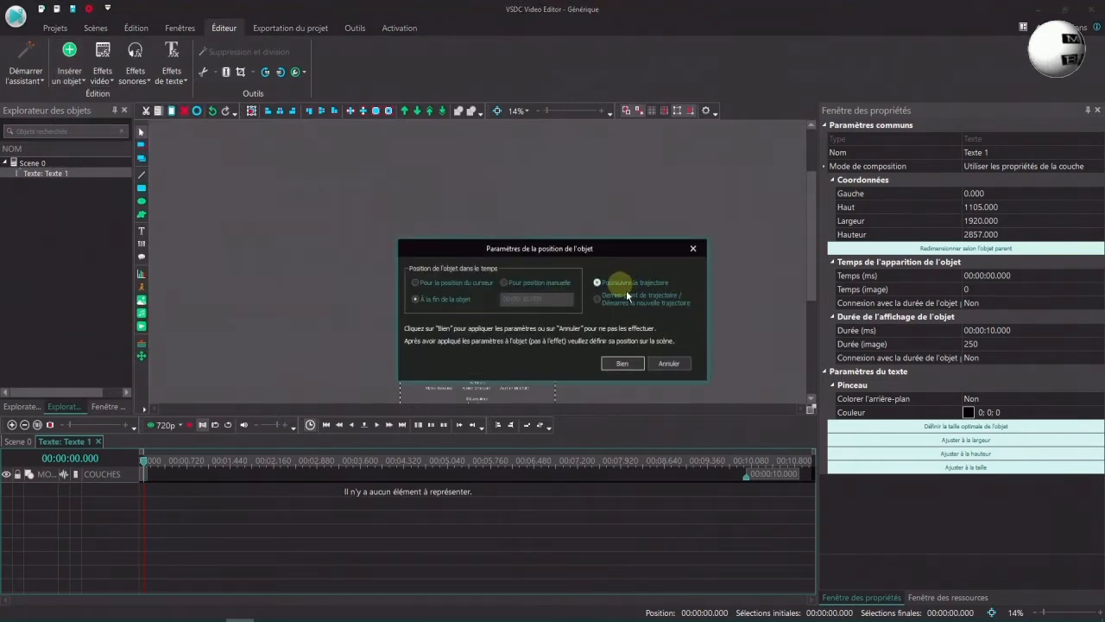
click(627, 366)
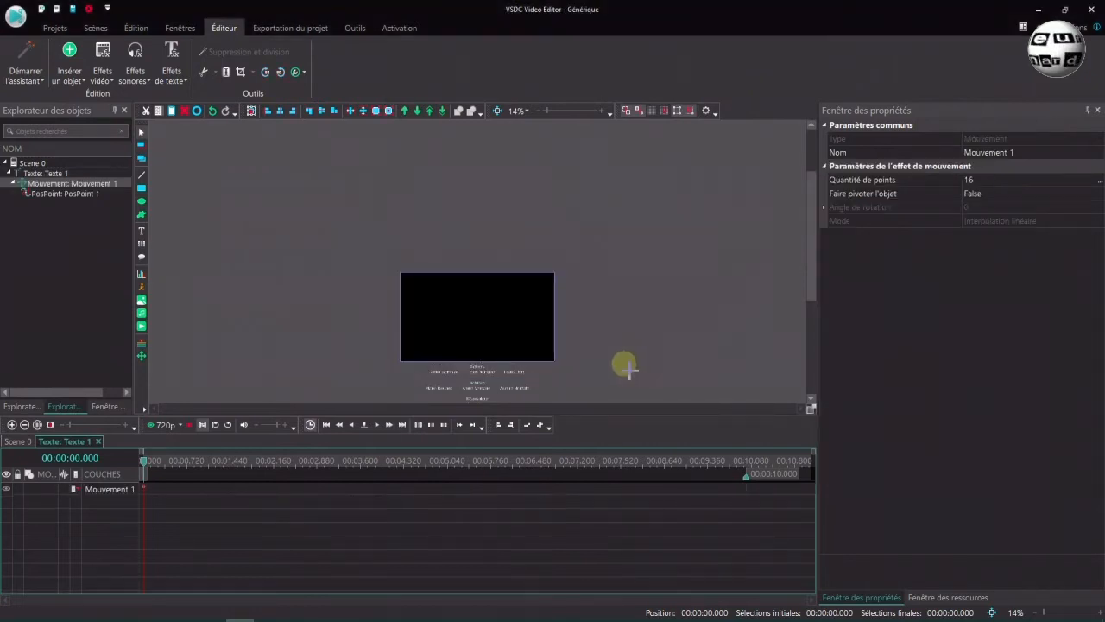
drag(476, 374, 490, 153)
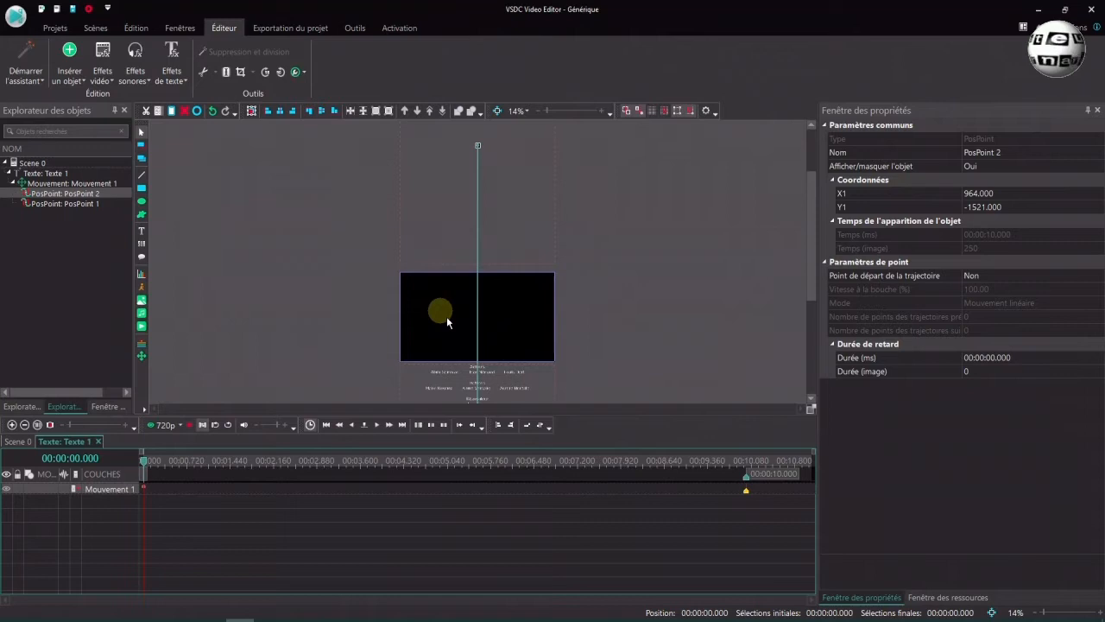
- Set the X coordinate of the movement's endpoint to 960 so it matches the start point
click(86, 205)
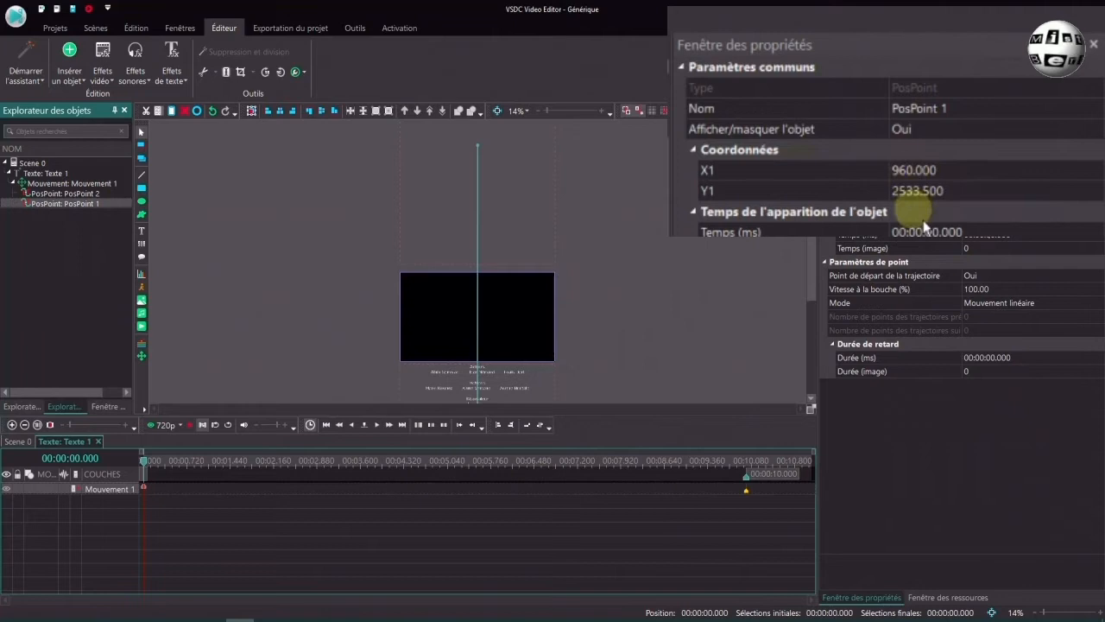
click(78, 194)
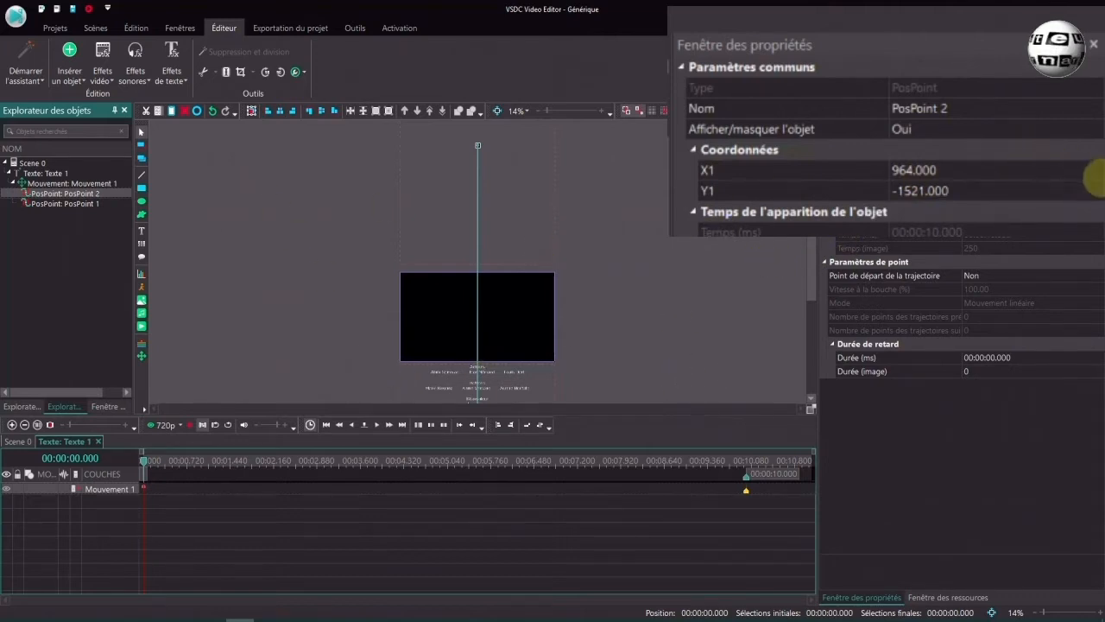
click(1095, 170)
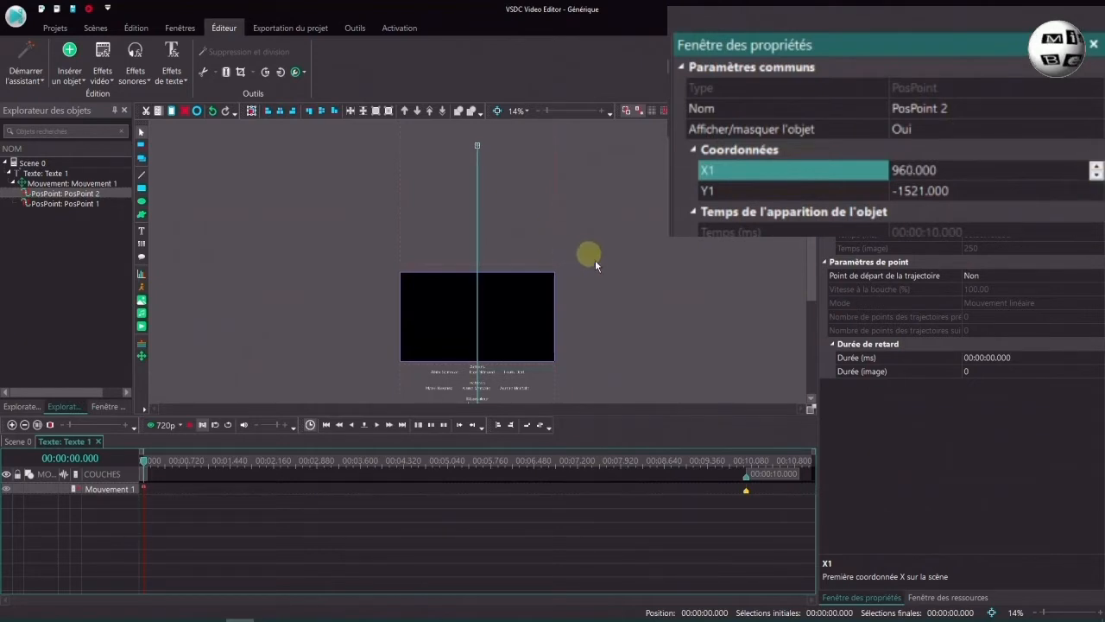
- Preview the scrolling credits directly in the editor's scene view, and stop the playback
drag(551, 112, 557, 115)
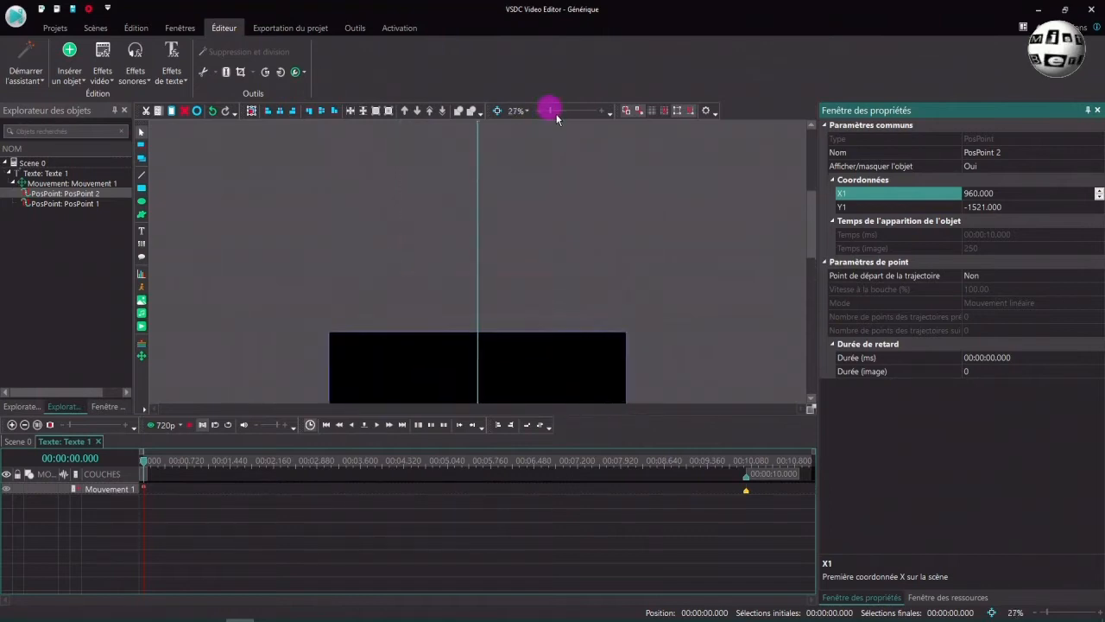
drag(810, 212, 812, 259)
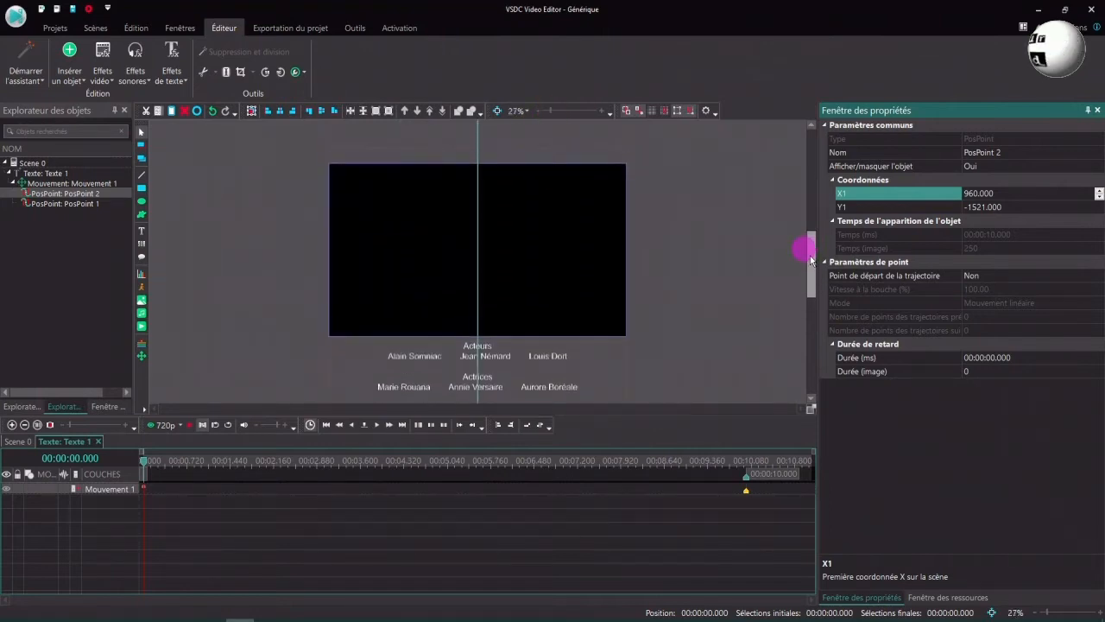
drag(551, 110, 554, 110)
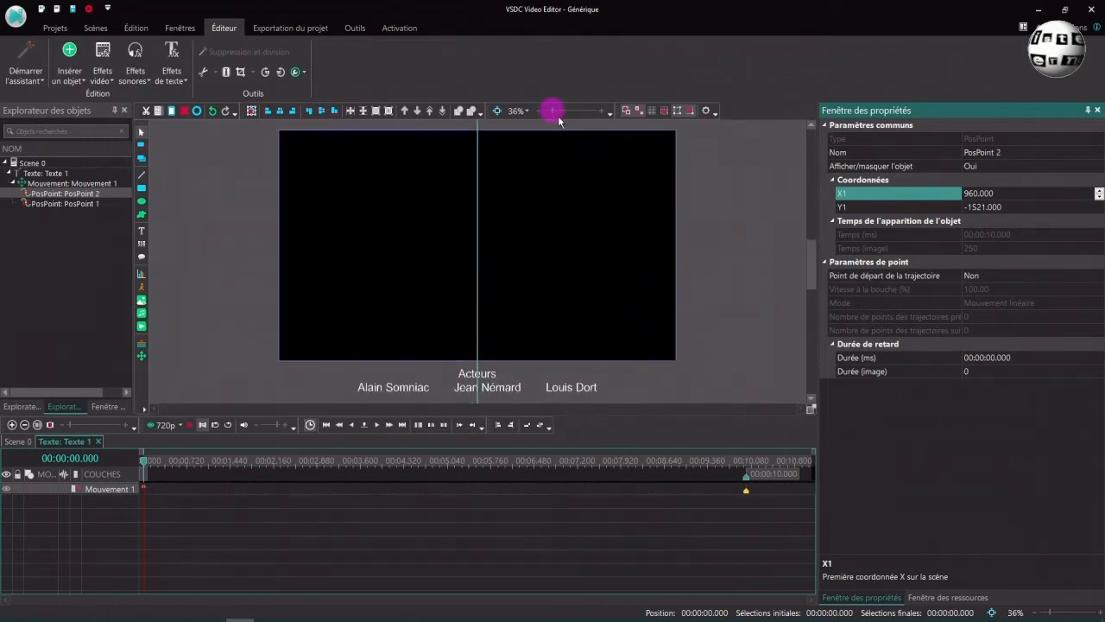
click(192, 429)
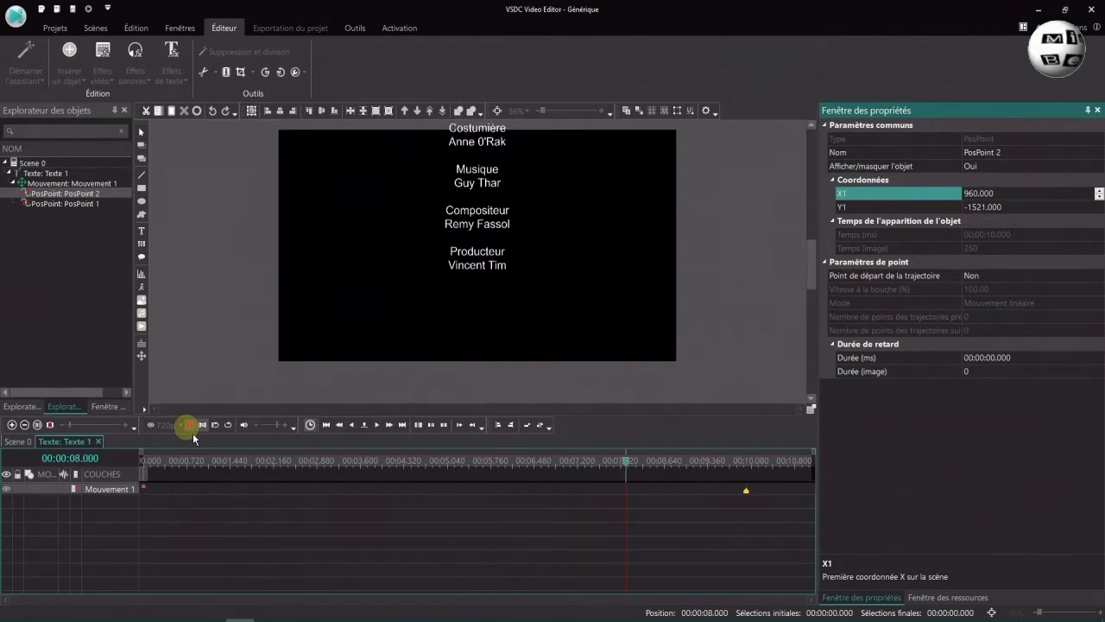
click(190, 424)
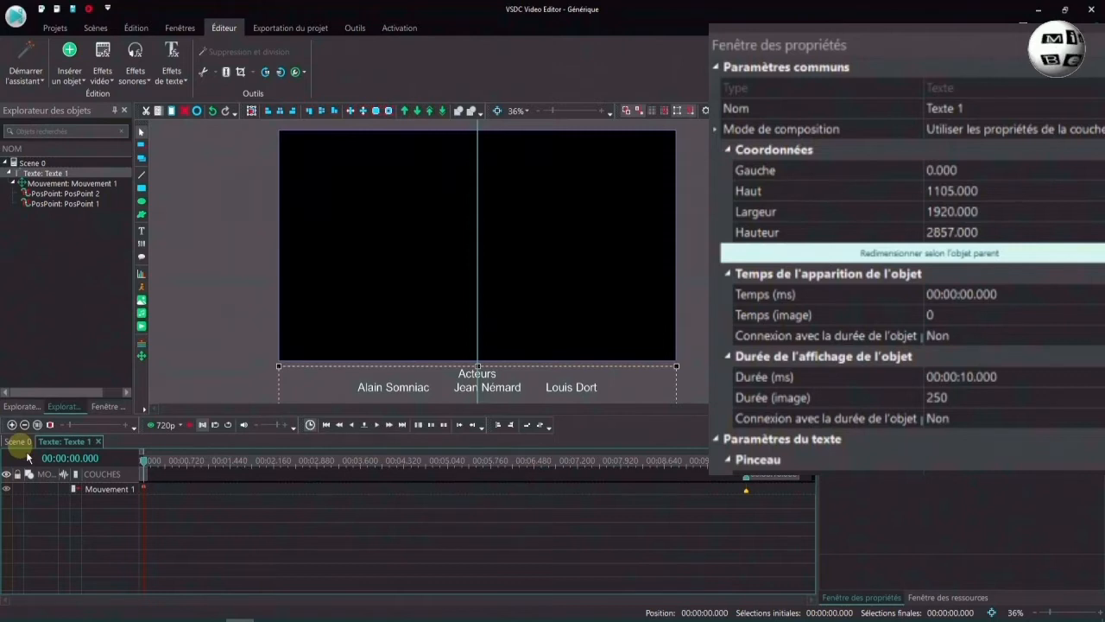
- Set the text object's display duration to 20 seconds and move the movement's end keyframe to 00:00:20.000
click(966, 377)
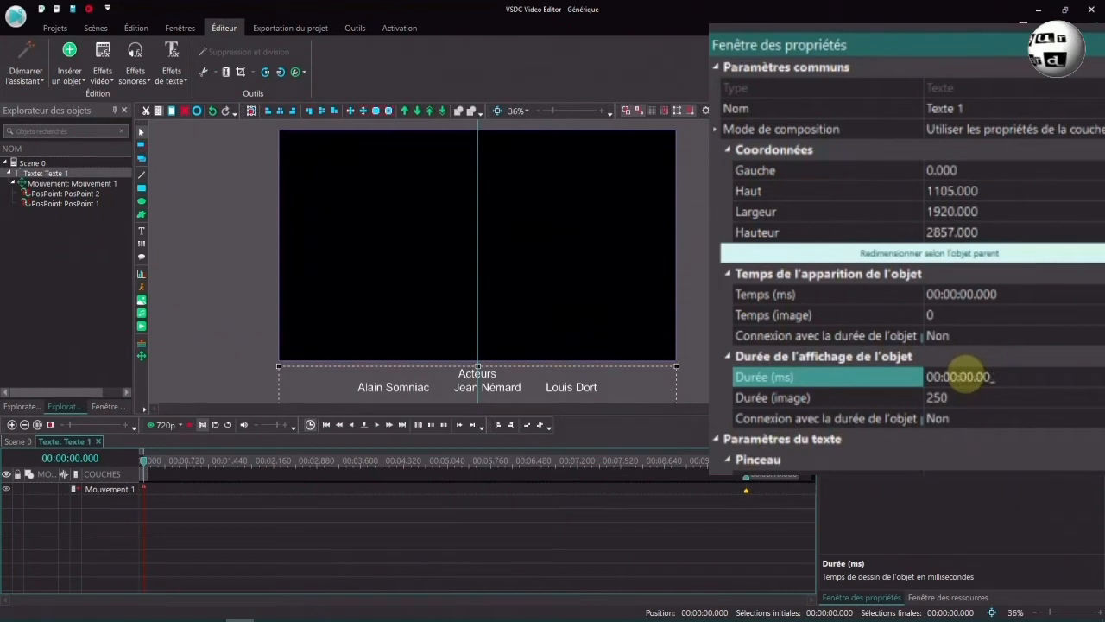
key(Return)
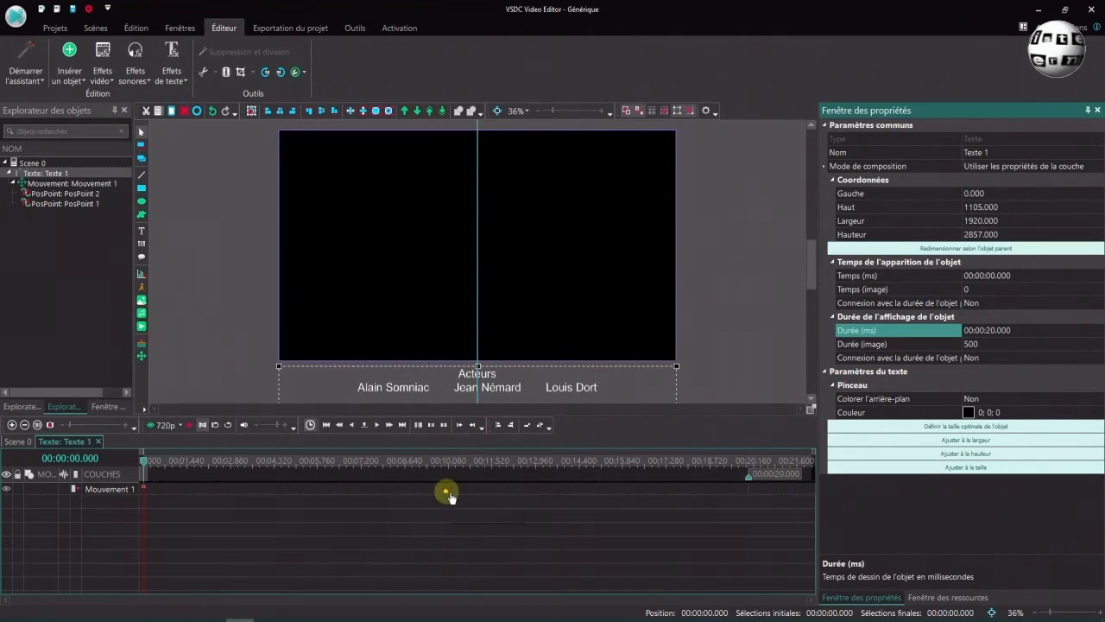
click(446, 491)
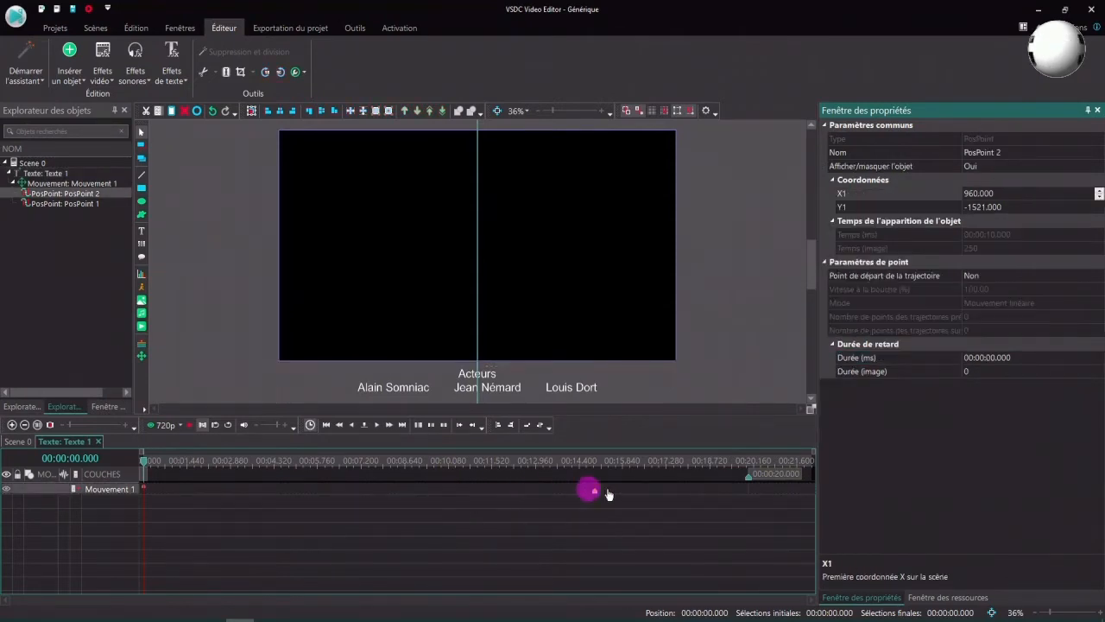
drag(747, 496, 747, 492)
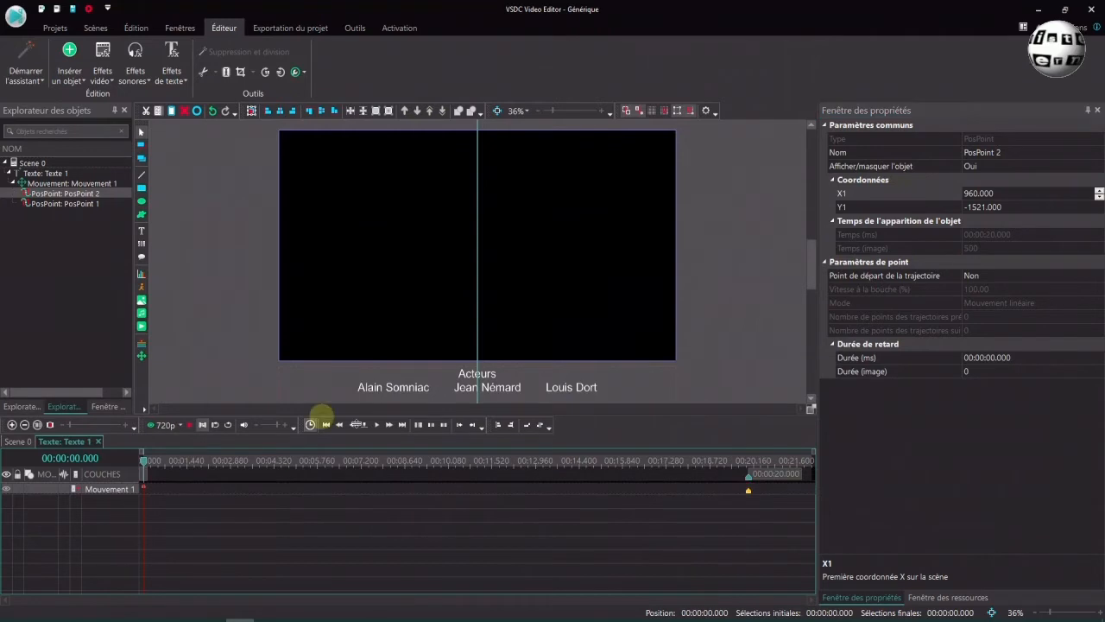
- Set the preview quality to 1080p, play the credits in the preview window, and close it
click(181, 425)
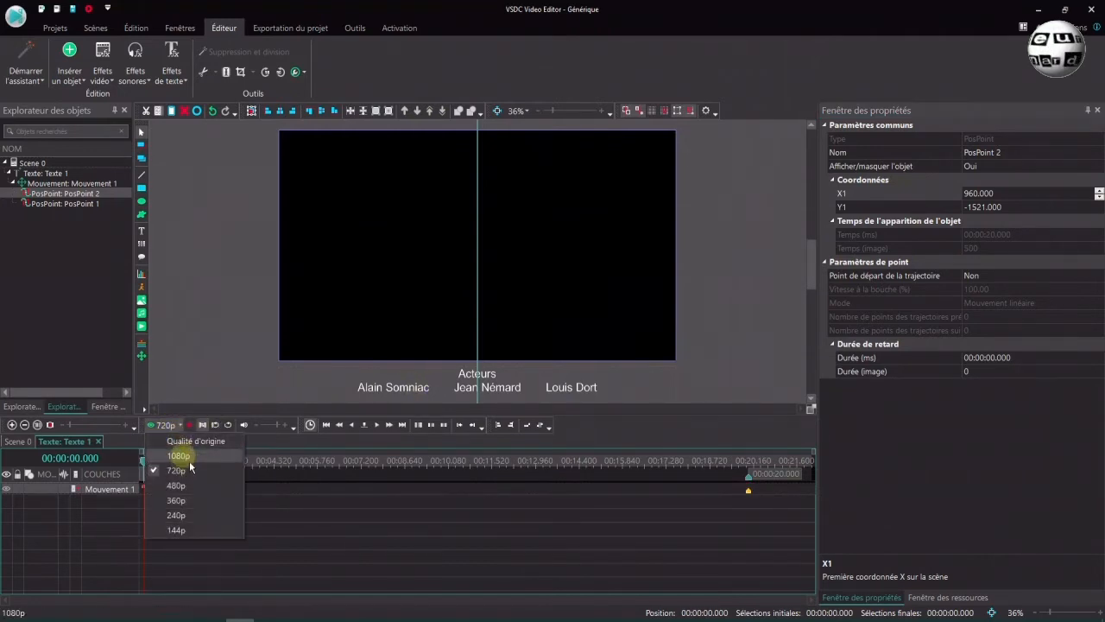
click(179, 454)
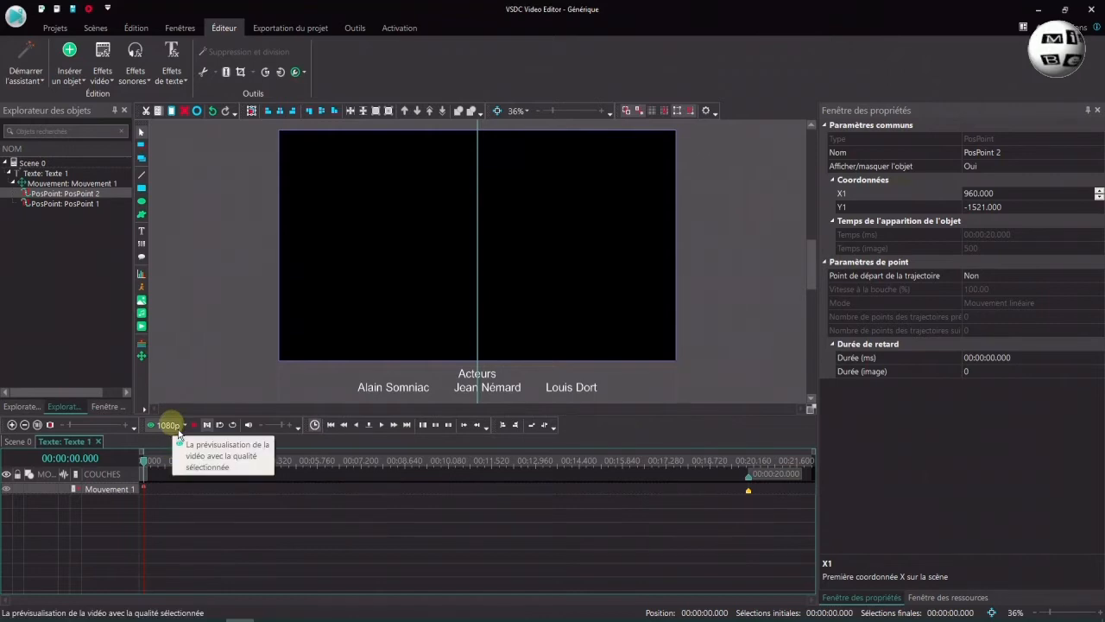
click(177, 429)
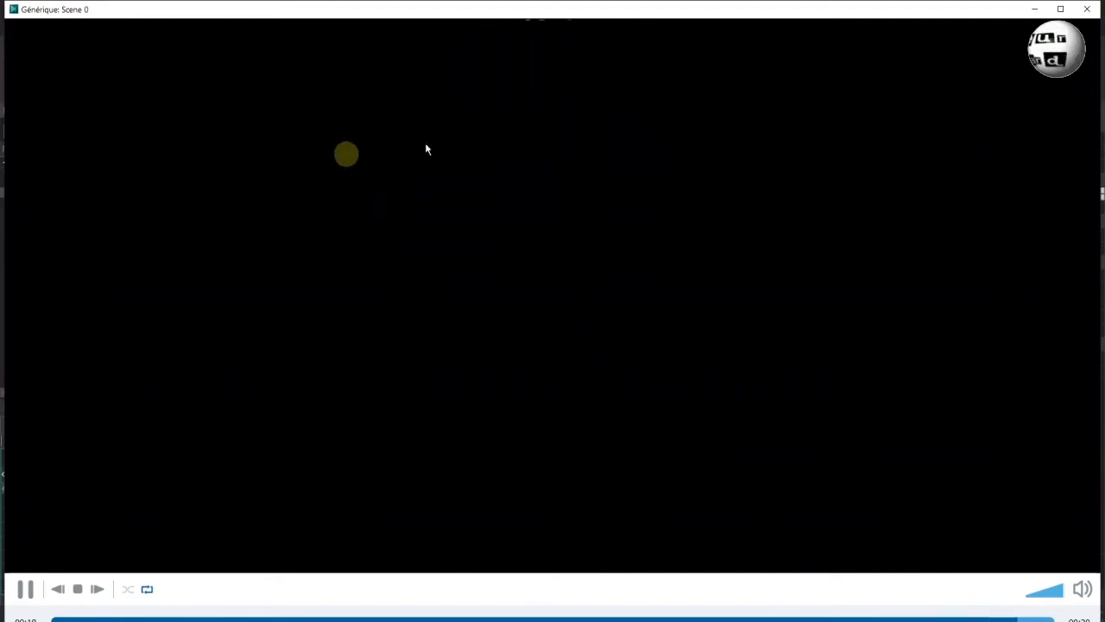
click(1091, 16)
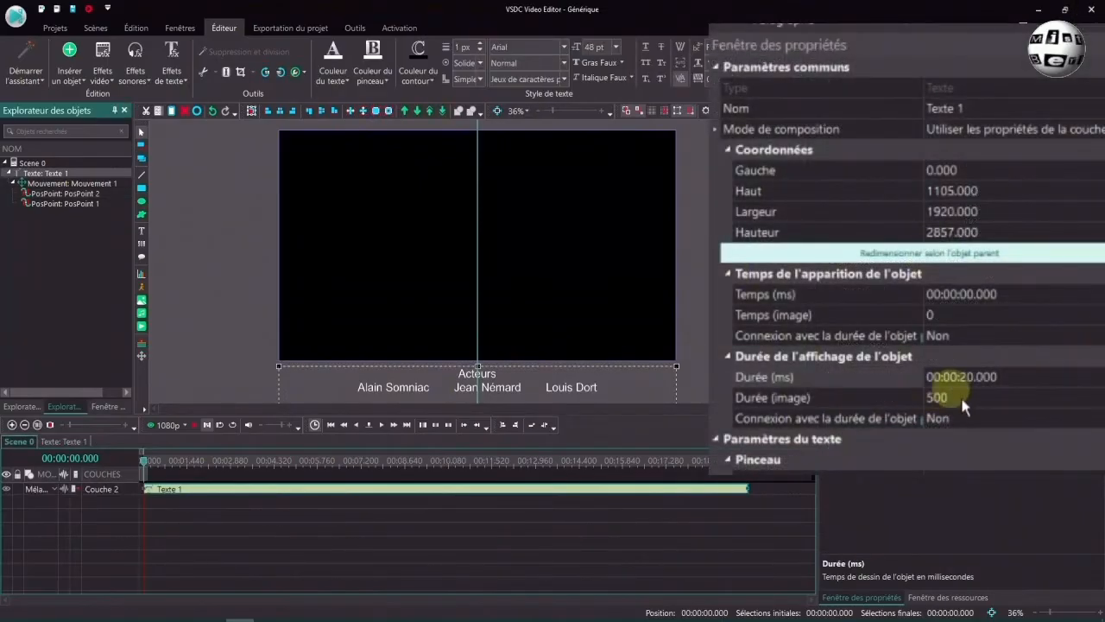
- Extend the text object's duration to 30 seconds with the movement's end keyframe moved to match, and preview the credits
click(965, 377)
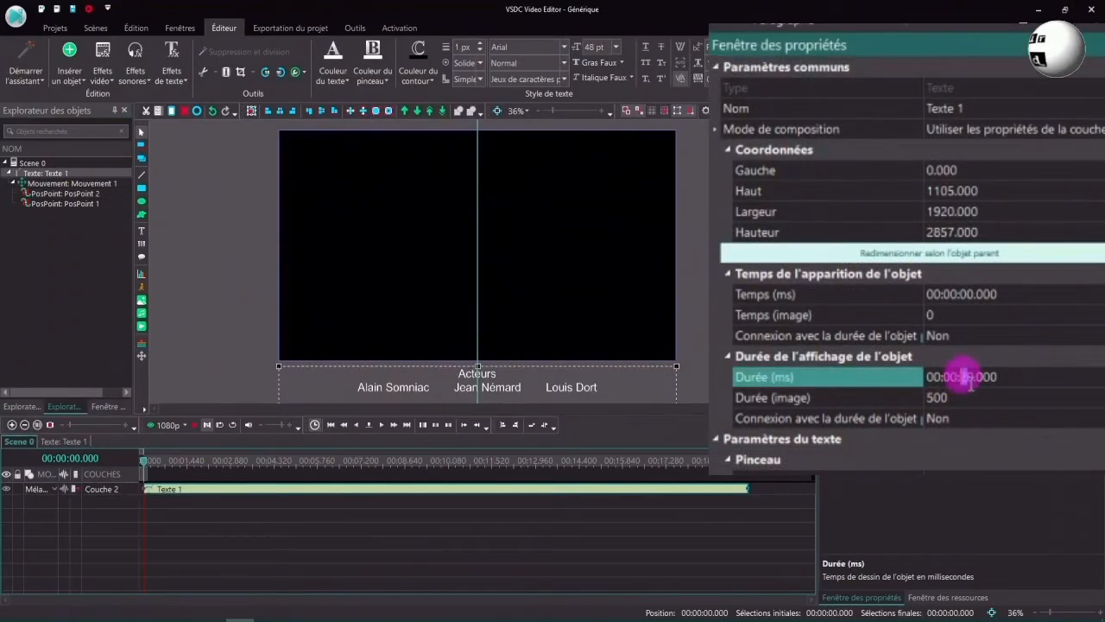
text(3)
key(Return)
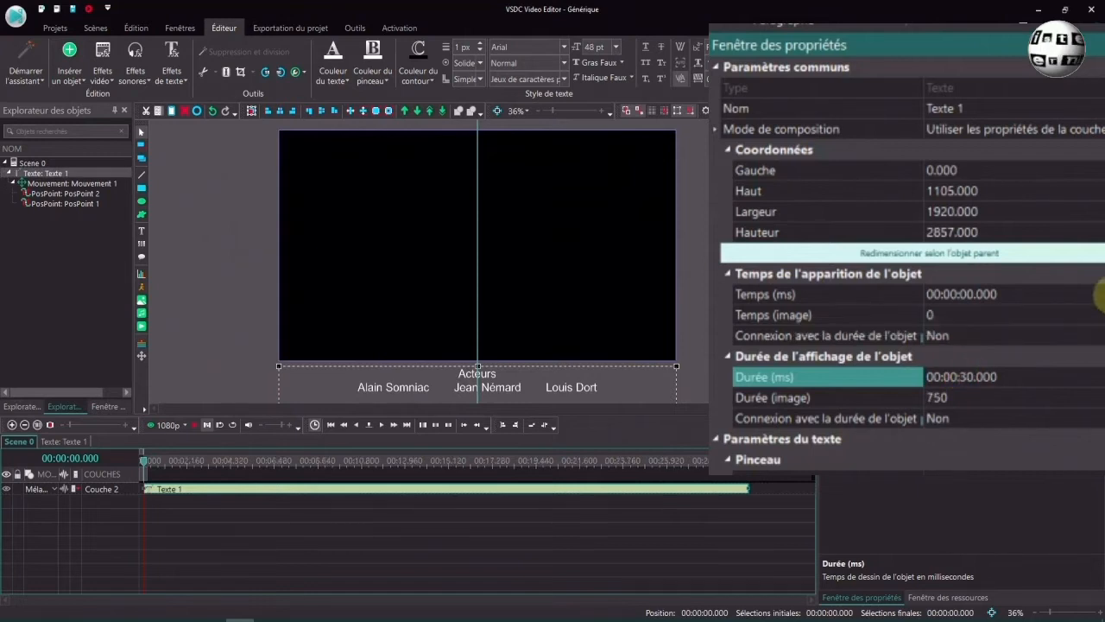
double_click(547, 489)
drag(551, 498, 587, 495)
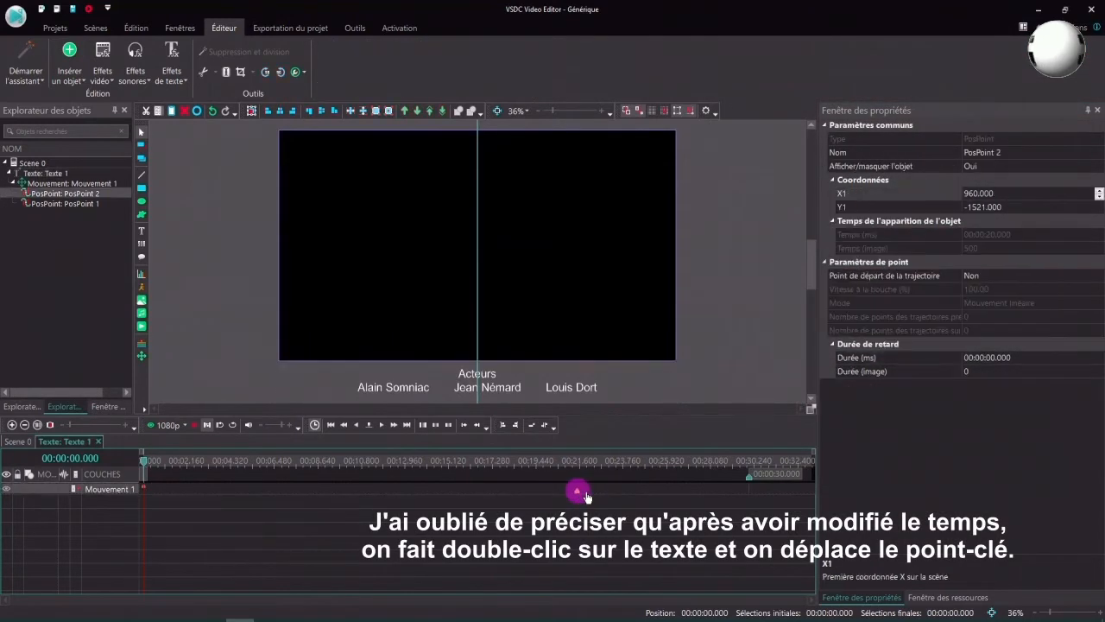
click(163, 432)
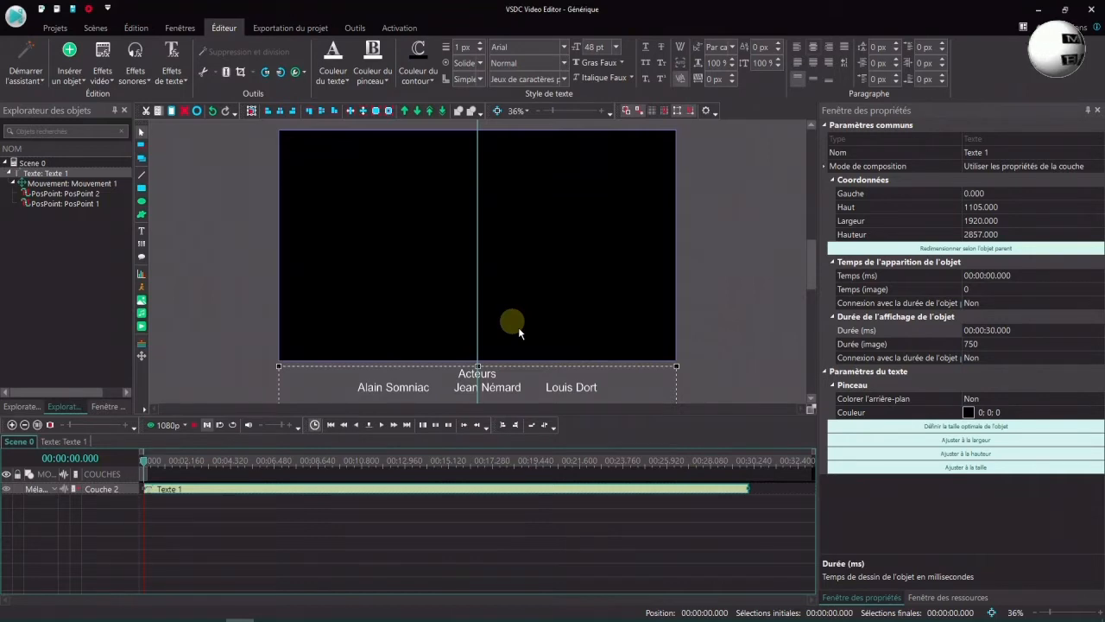
- Import the video Mongolfière.mp4 from the cursor position on a new layer, and place that layer below the text
click(145, 332)
click(275, 226)
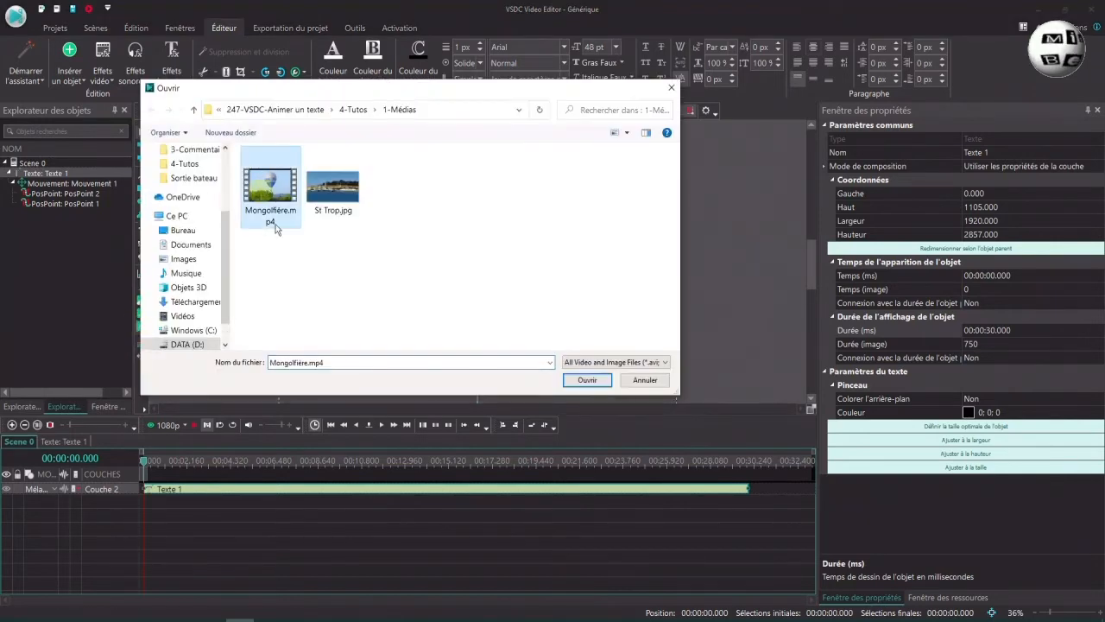
click(587, 380)
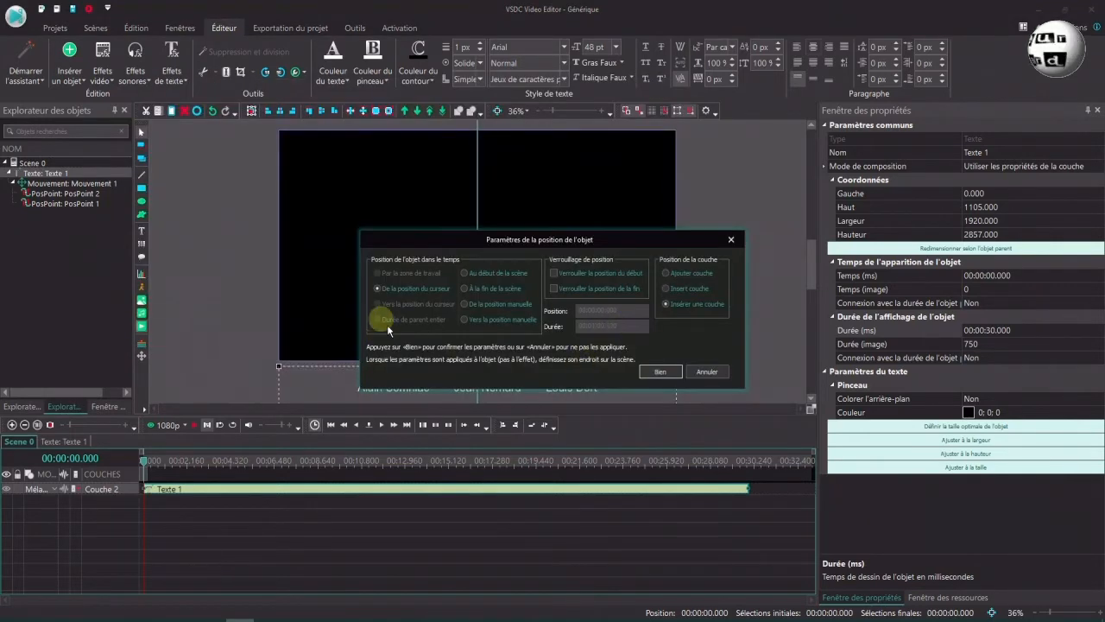
click(657, 371)
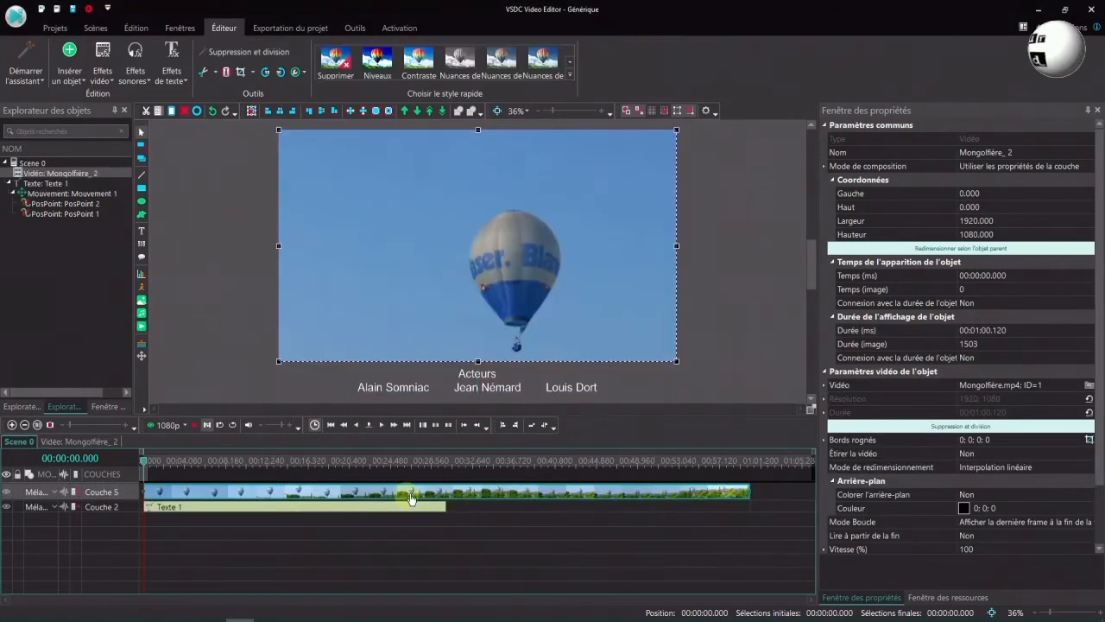
click(418, 113)
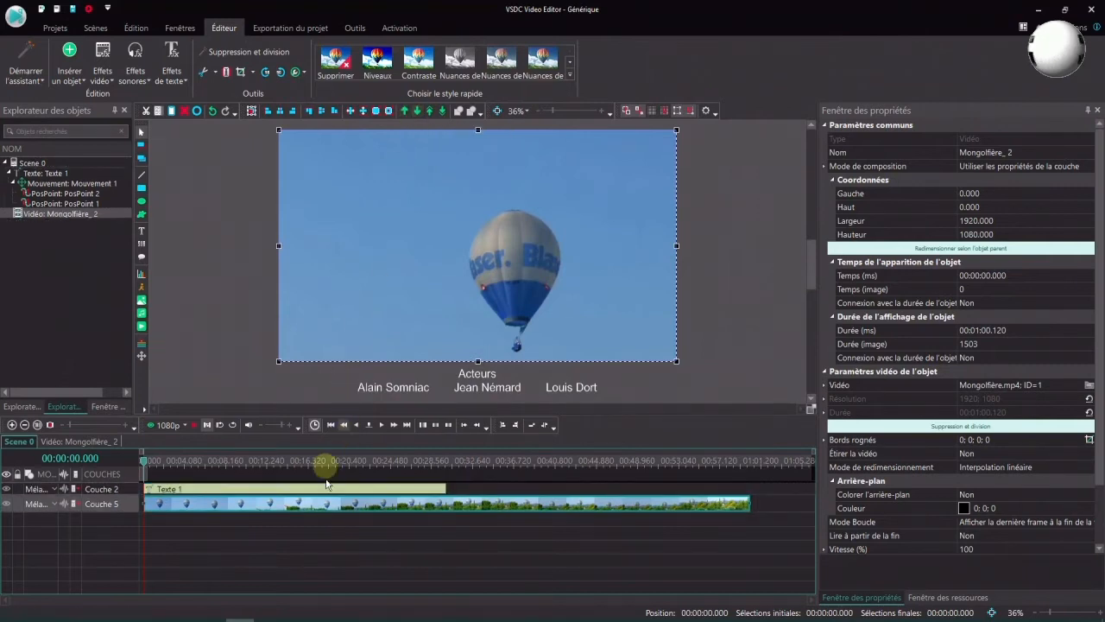
- Move the credits text to start at 00:00:30.120 so it ends with the balloon video, and preview the scene
drag(311, 494, 612, 489)
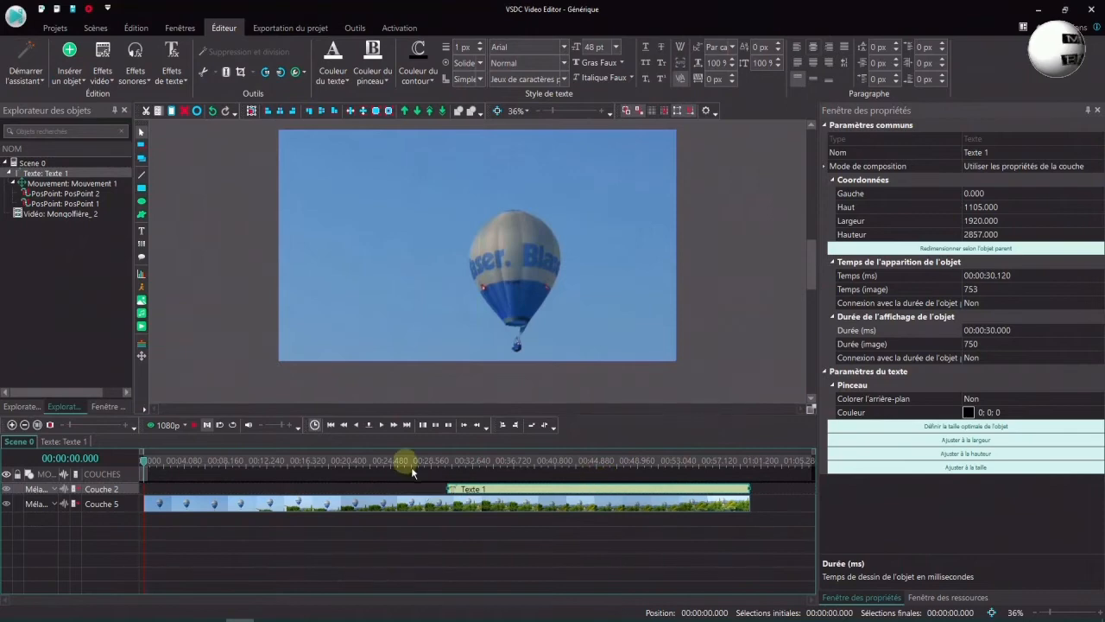
click(176, 429)
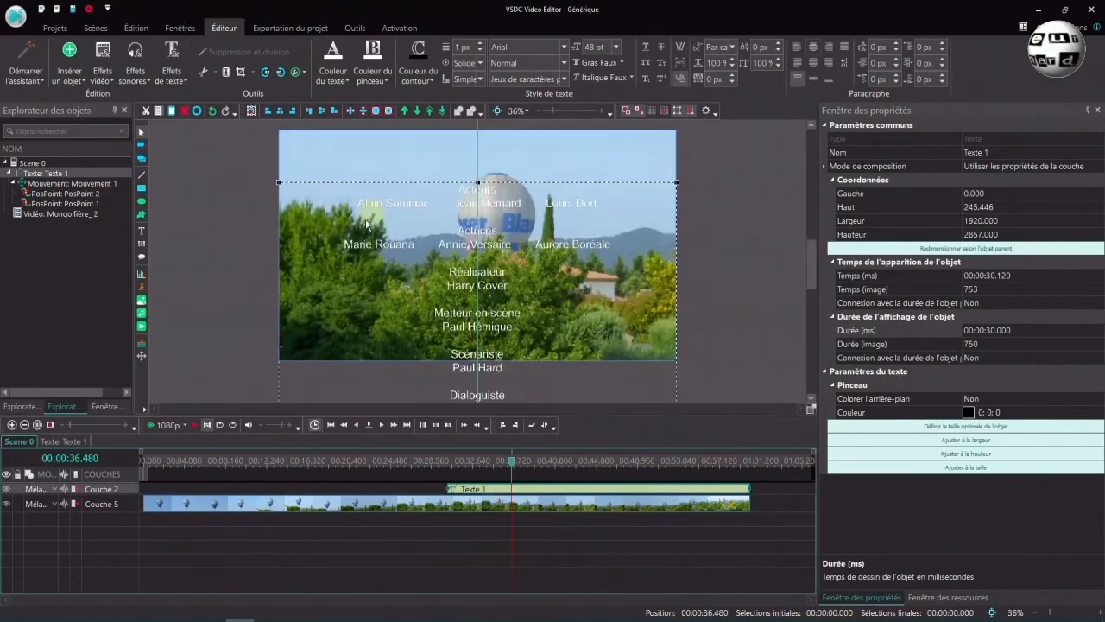
click(337, 218)
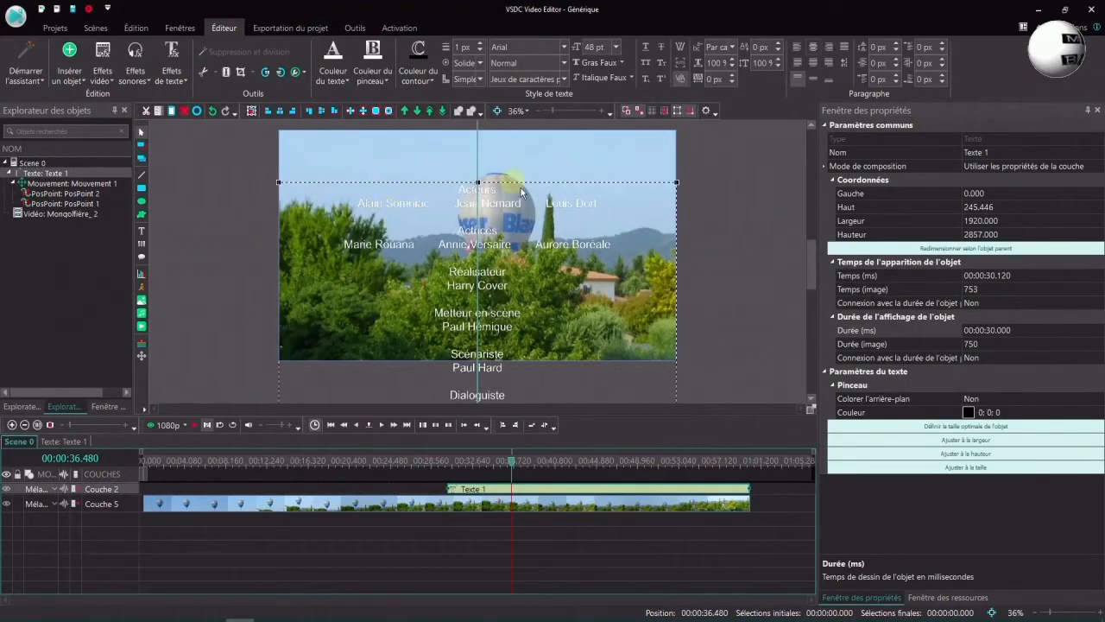
click(361, 195)
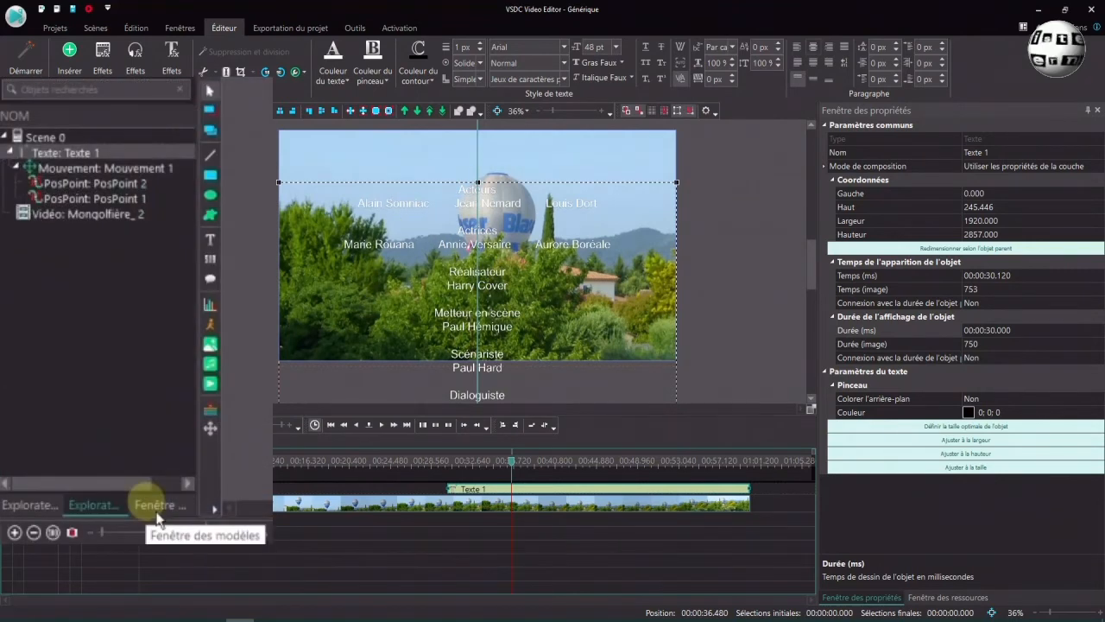
- Save the animated credits text as a custom template named Générique
click(158, 509)
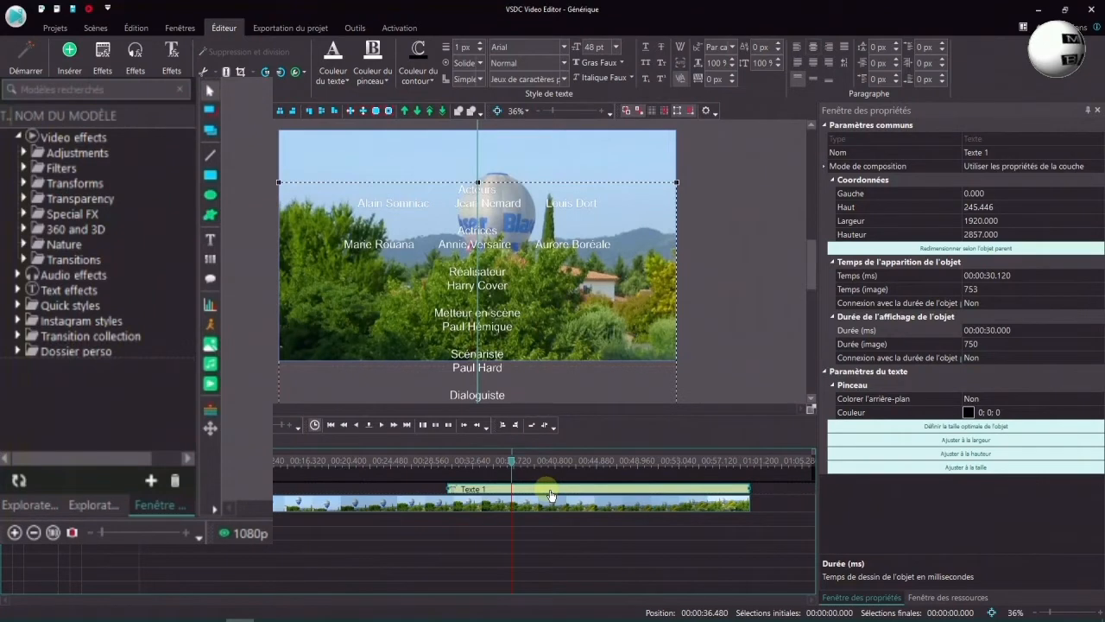
click(154, 485)
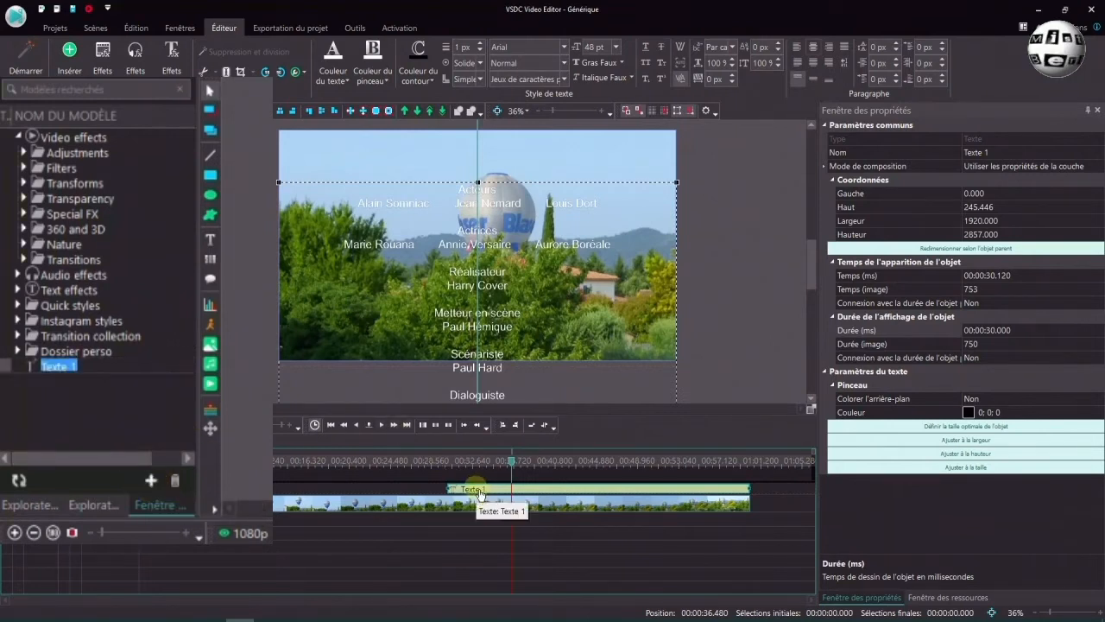
text(Générique)
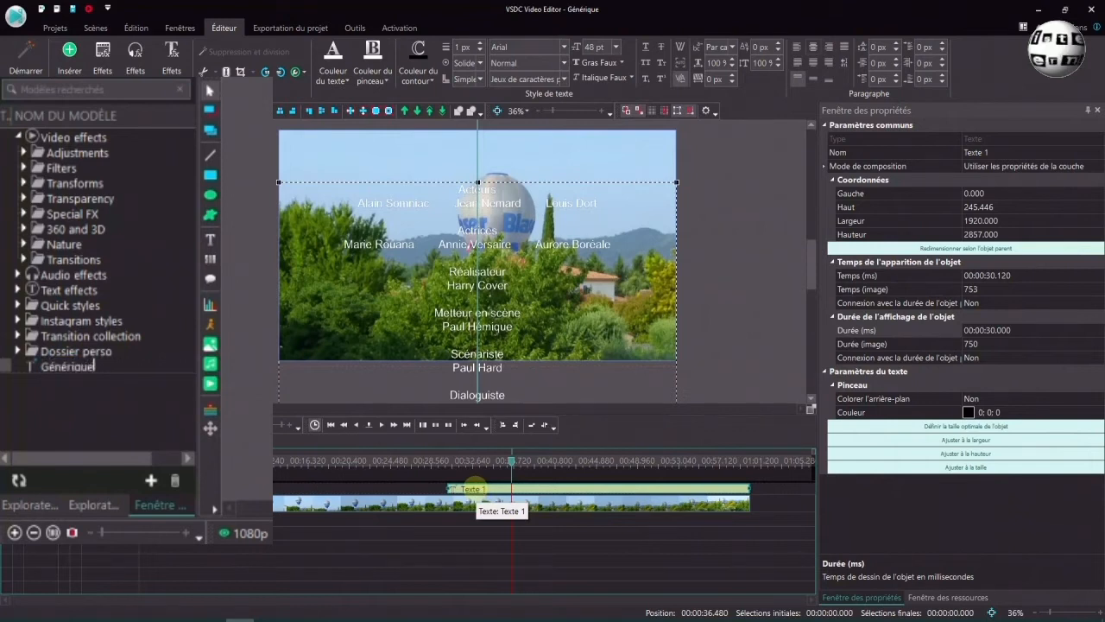
click(391, 499)
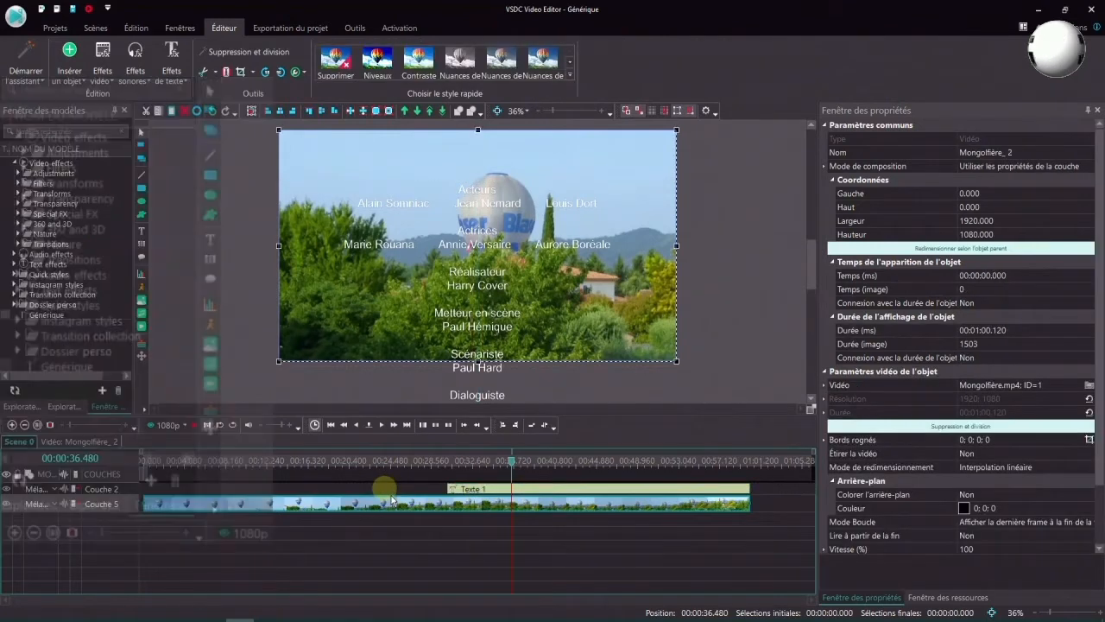
- Create a new empty project in Full HD 1920x1080 at 25 images/s, keeping the default name Project 2
click(54, 28)
click(21, 59)
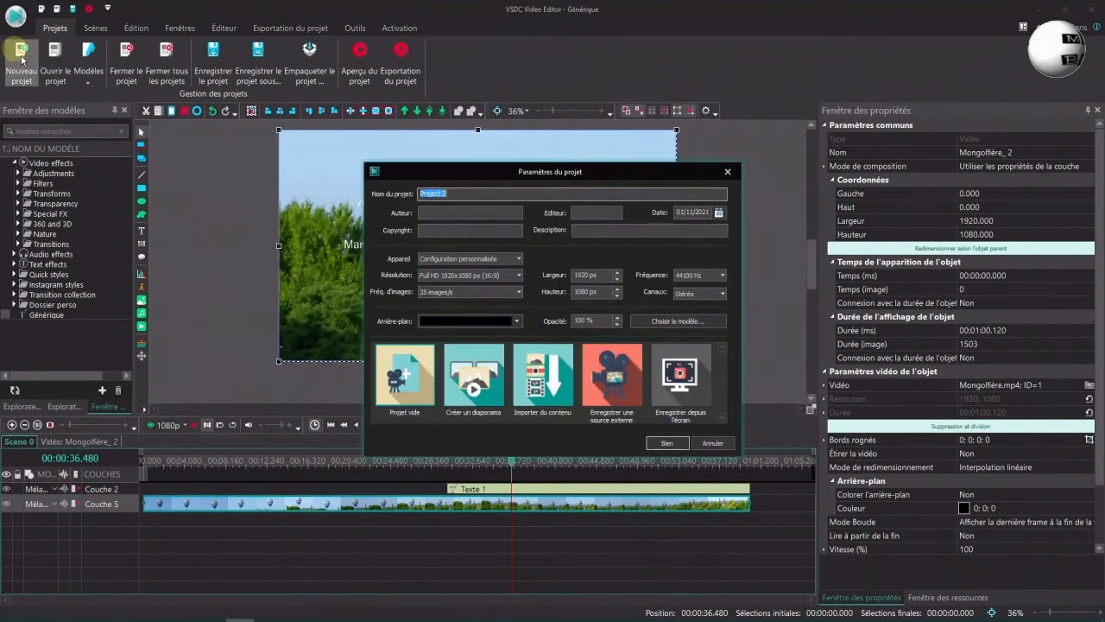
click(667, 442)
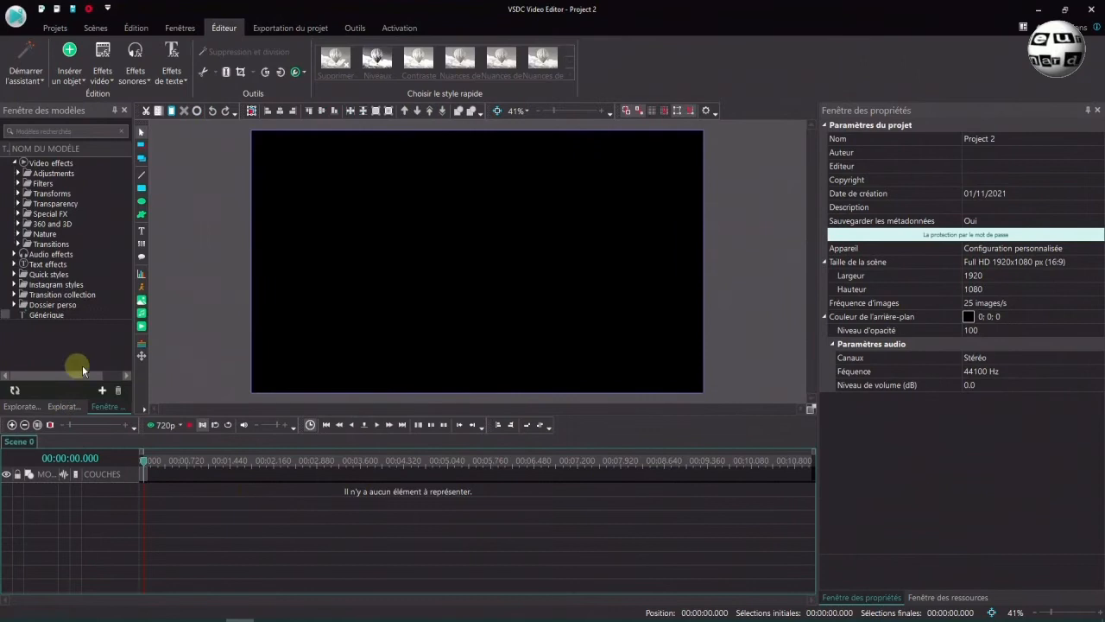
- Add the Générique template to the start of the empty timeline and preview it
click(49, 314)
drag(58, 325, 147, 490)
click(191, 425)
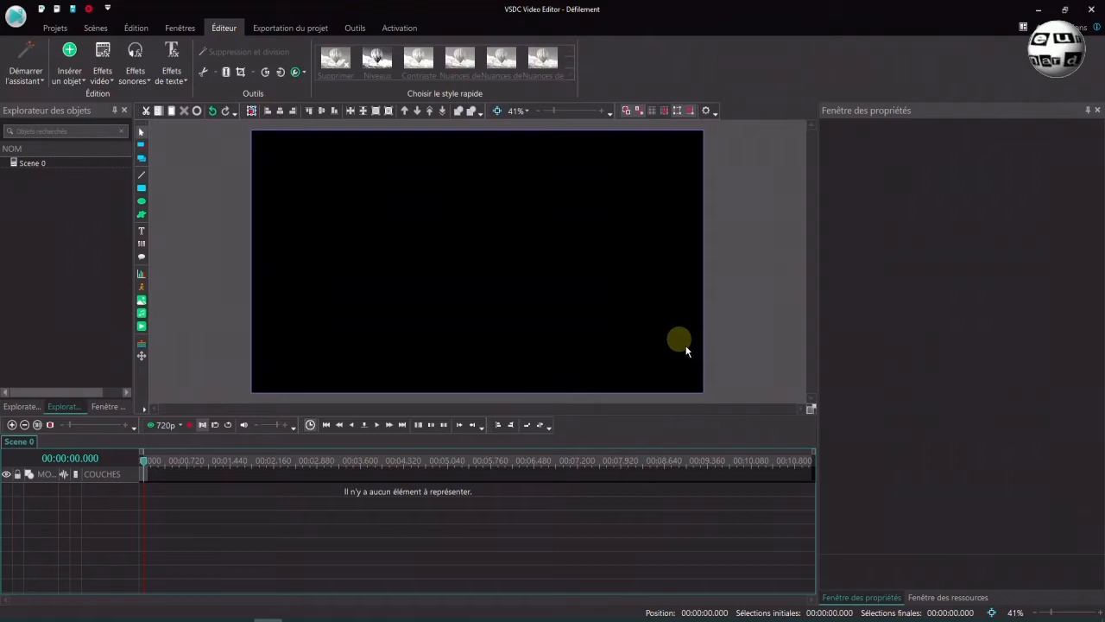
- Insert the image St Trop.jpg on a new layer at the start of the scene
click(150, 308)
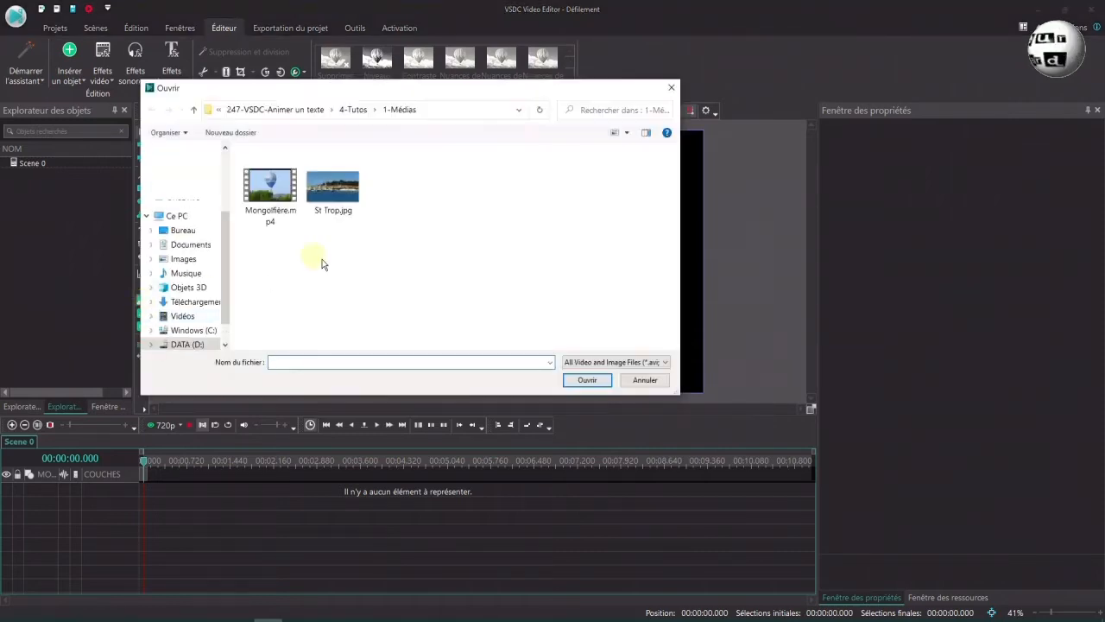
click(329, 203)
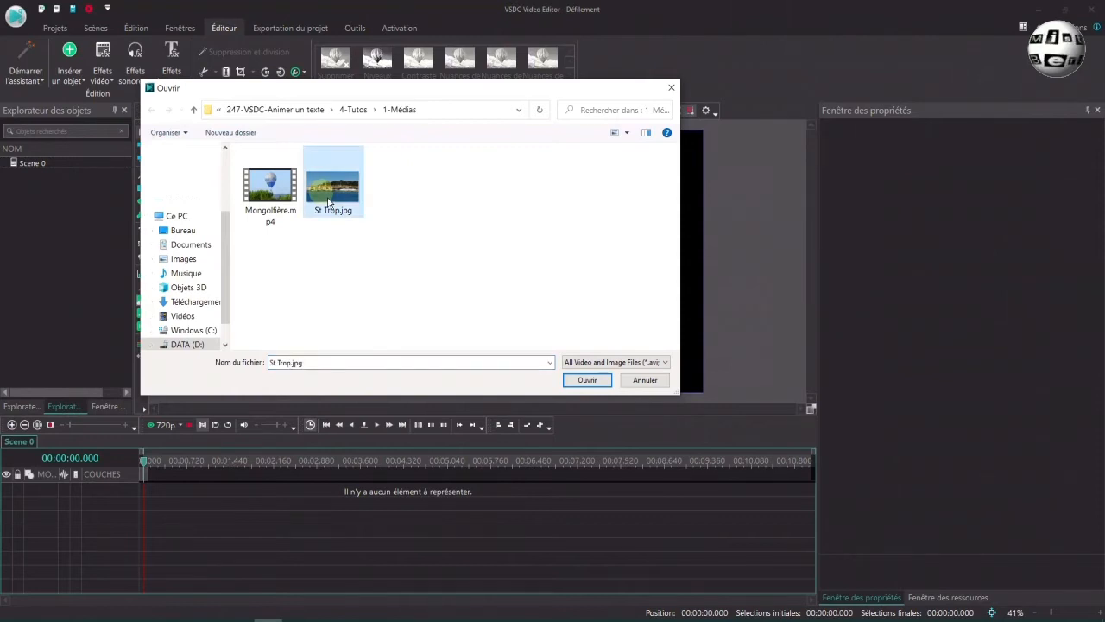
key(Return)
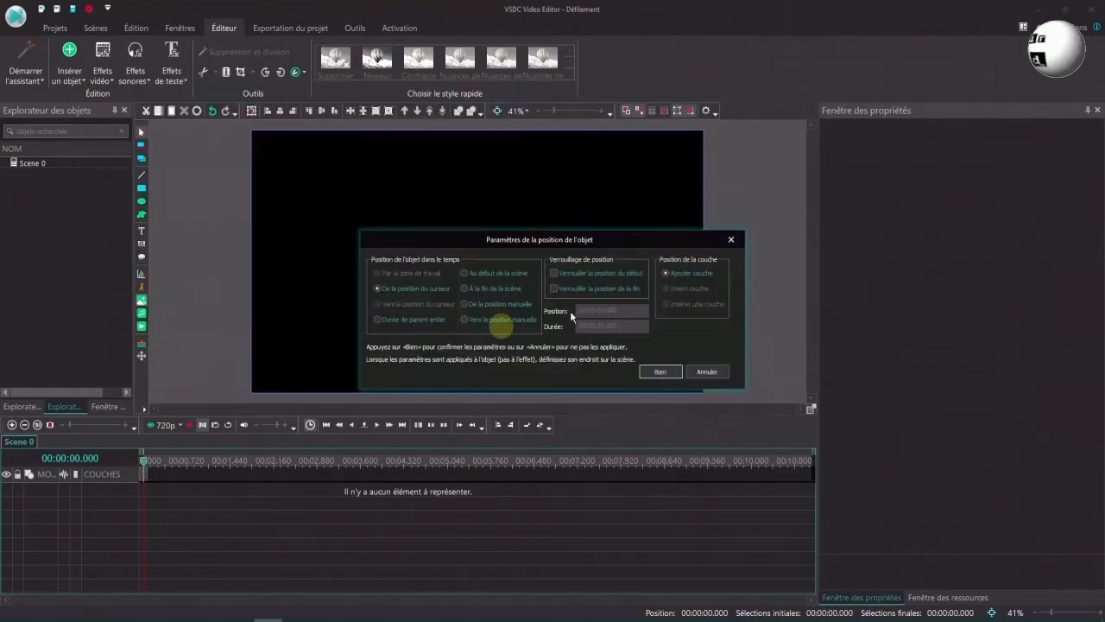
click(657, 370)
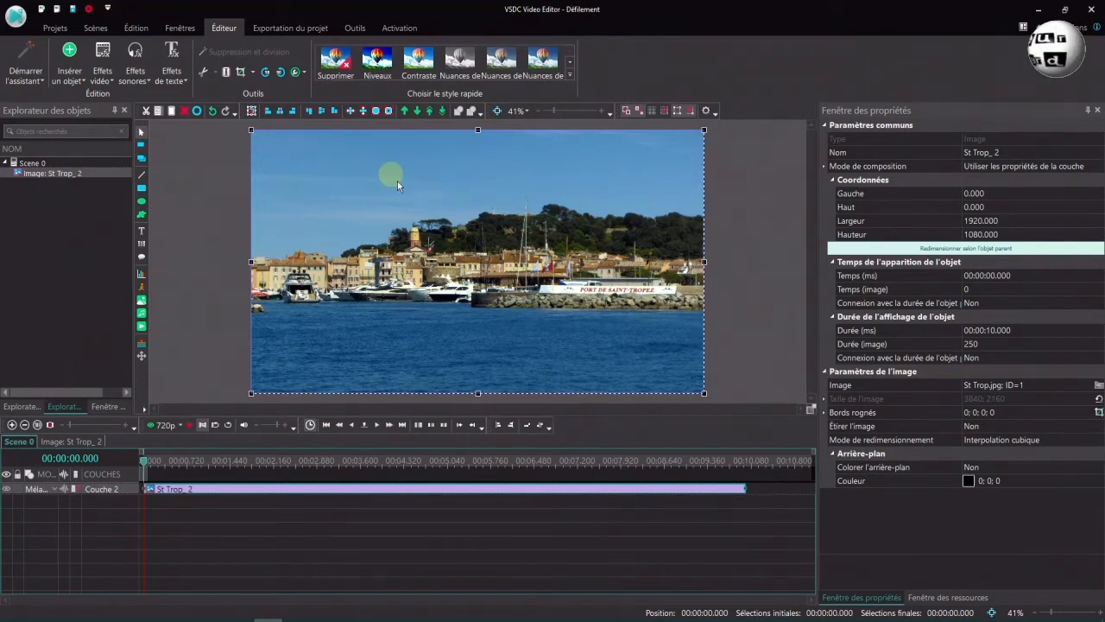
- Add a text object on a new layer and draw its frame about 949 x 1012 over the left half of the image
click(142, 231)
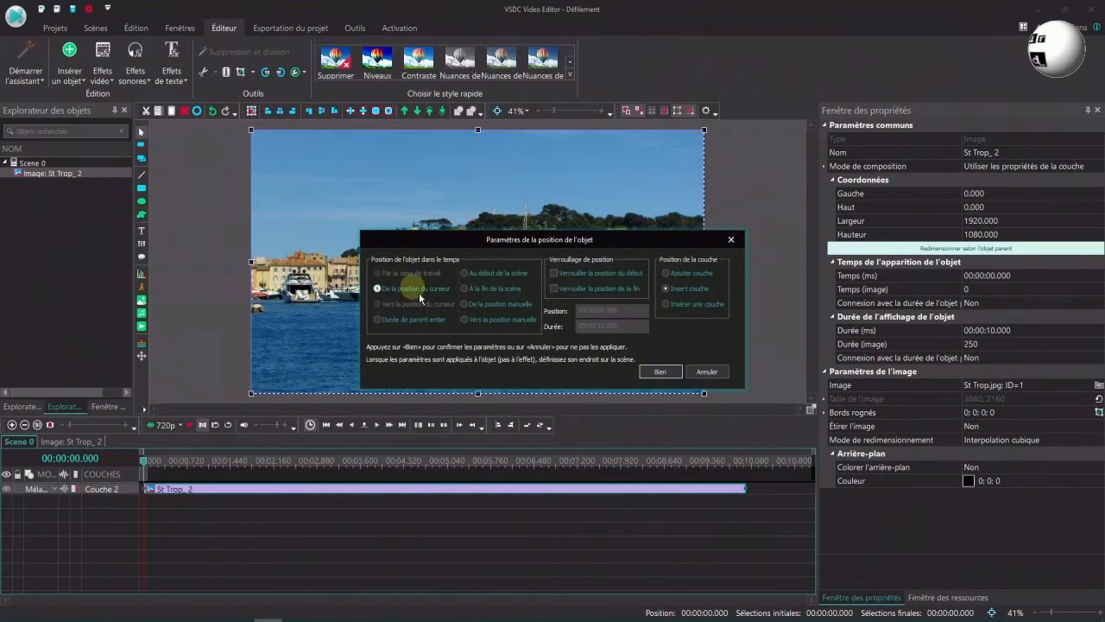
click(666, 273)
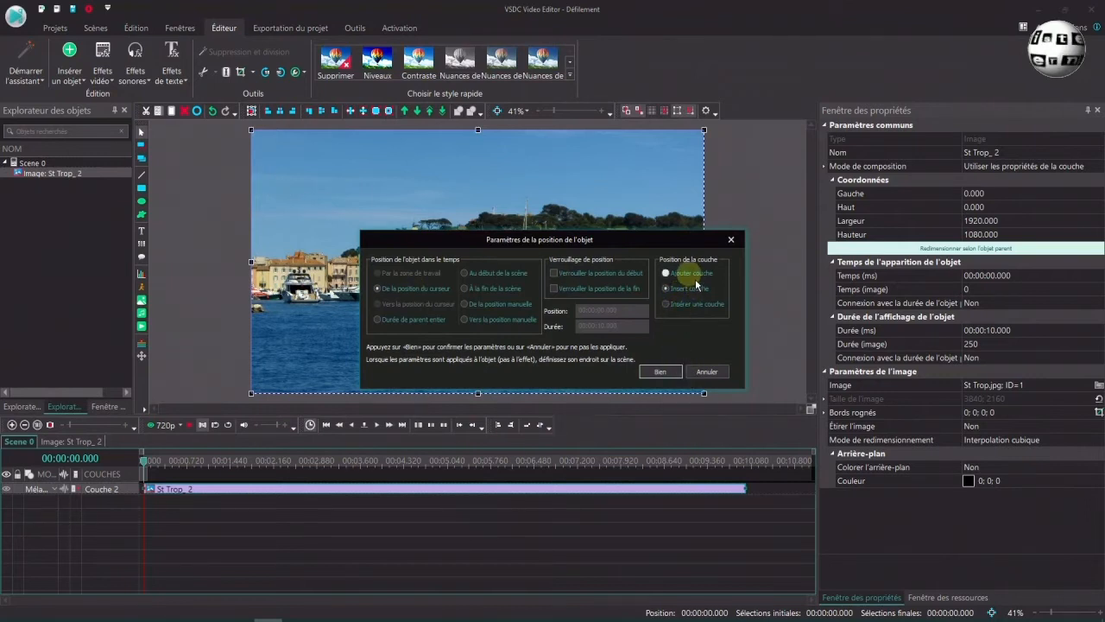
click(663, 373)
drag(261, 138, 484, 386)
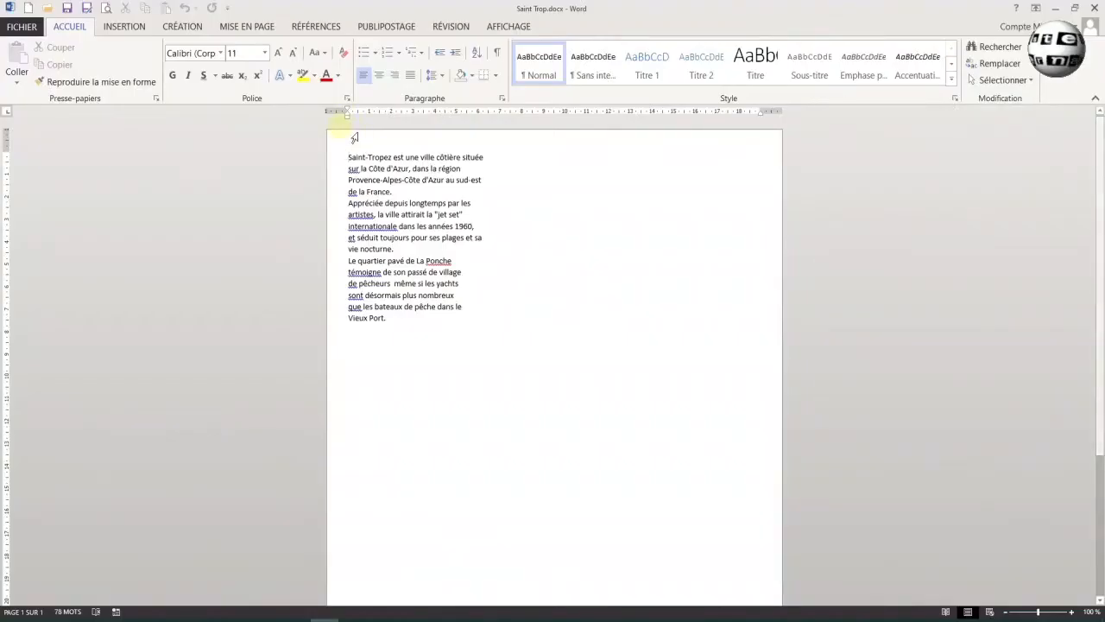
- Switch to Word and copy the whole Saint-Tropez text from Saint Trop.docx
click(348, 157)
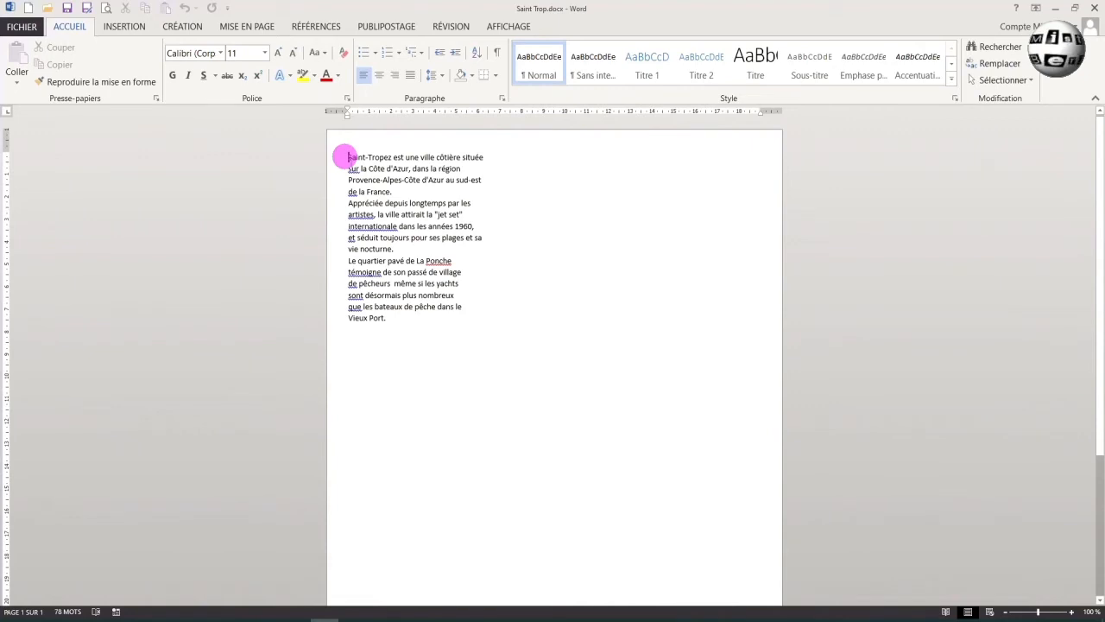
drag(348, 157, 496, 319)
right_click(401, 233)
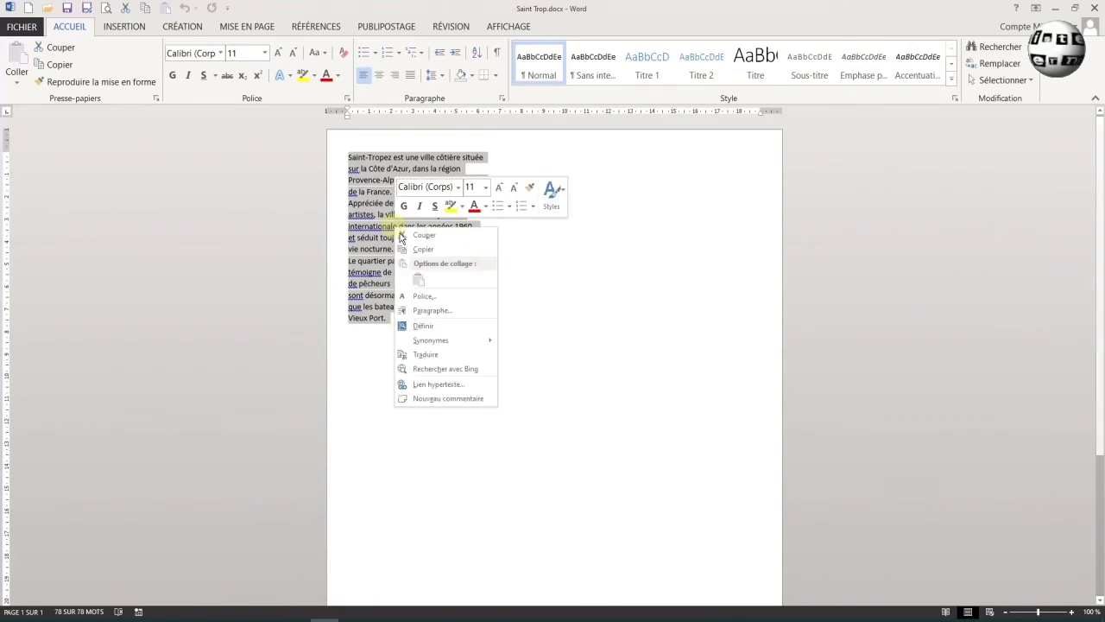
click(416, 249)
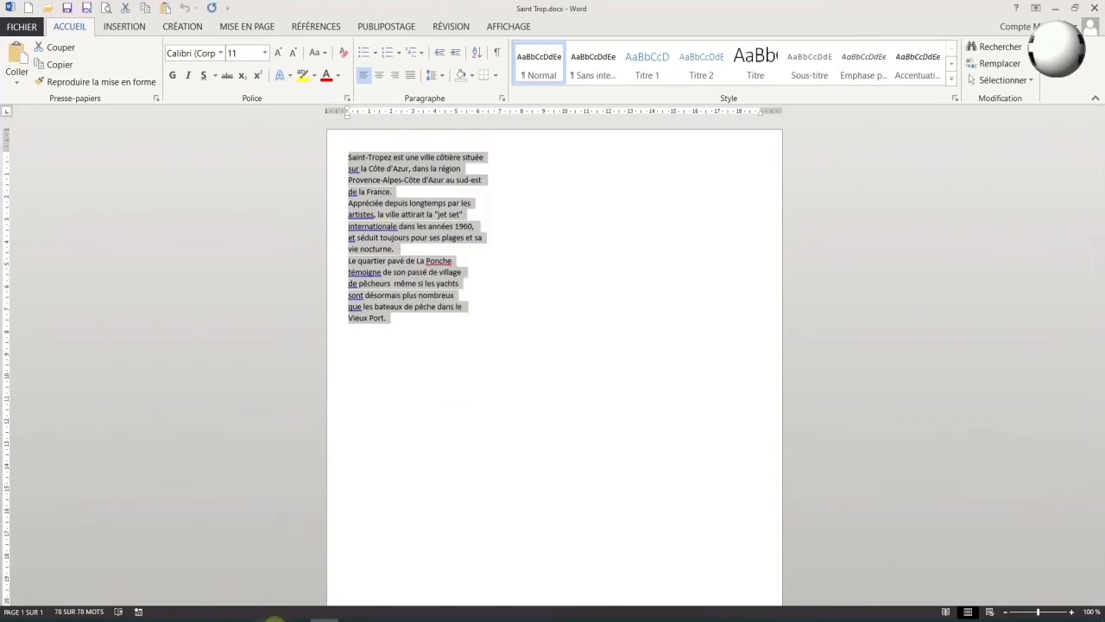
- Switch back to VSDC and paste the copied Saint-Tropez text into the empty text frame
click(274, 618)
click(275, 151)
key(ctrl+v)
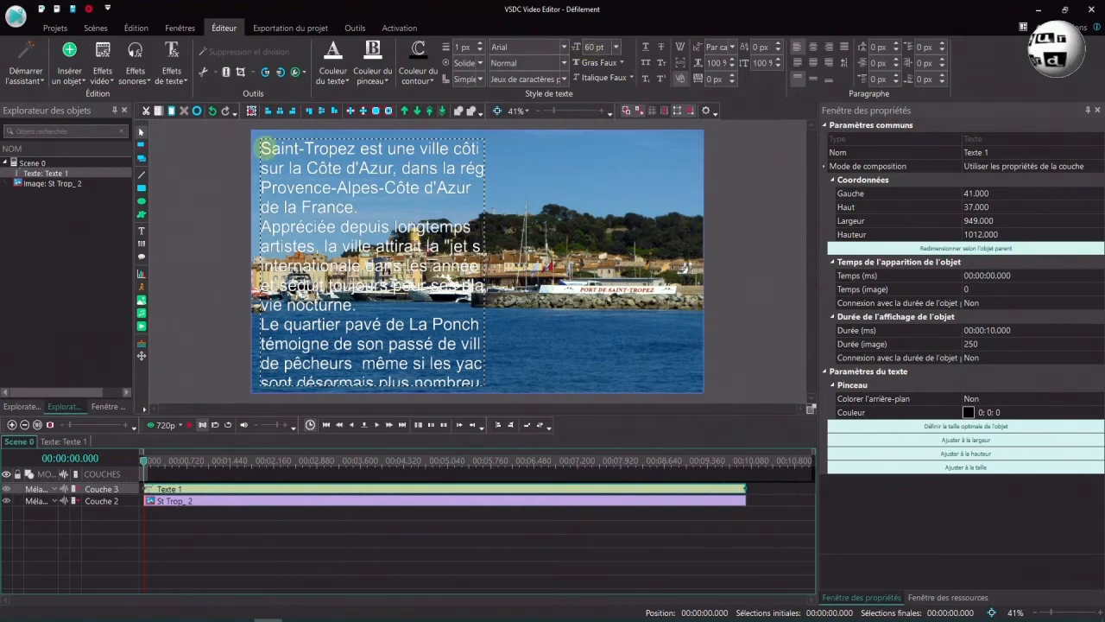
- Set all the pasted text to white with a font size of 48 pt
drag(283, 151, 301, 147)
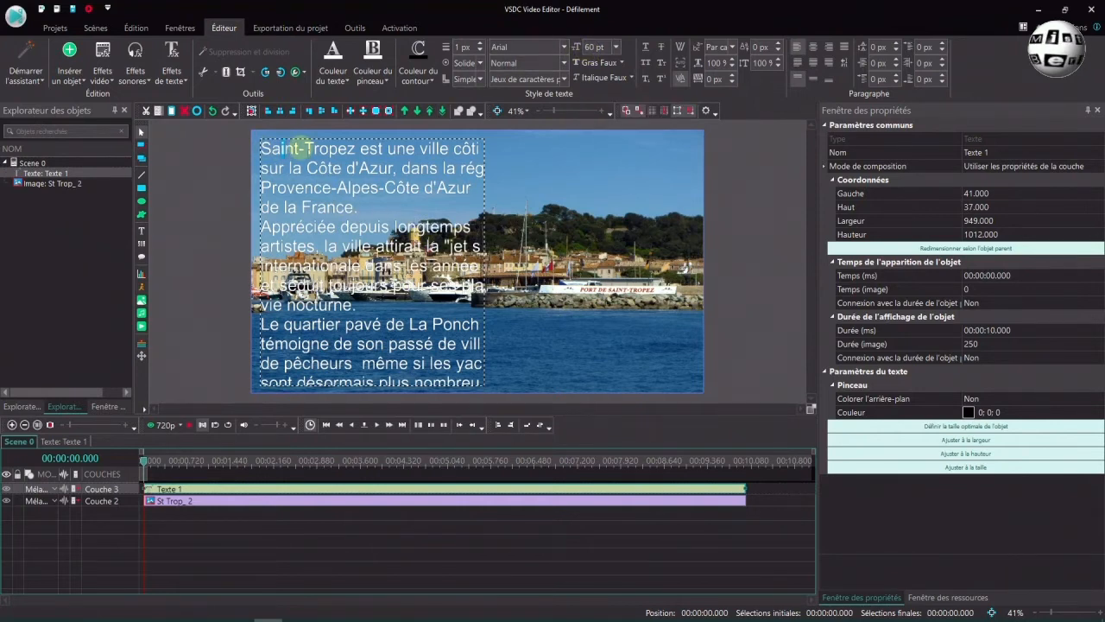
key(ctrl+a)
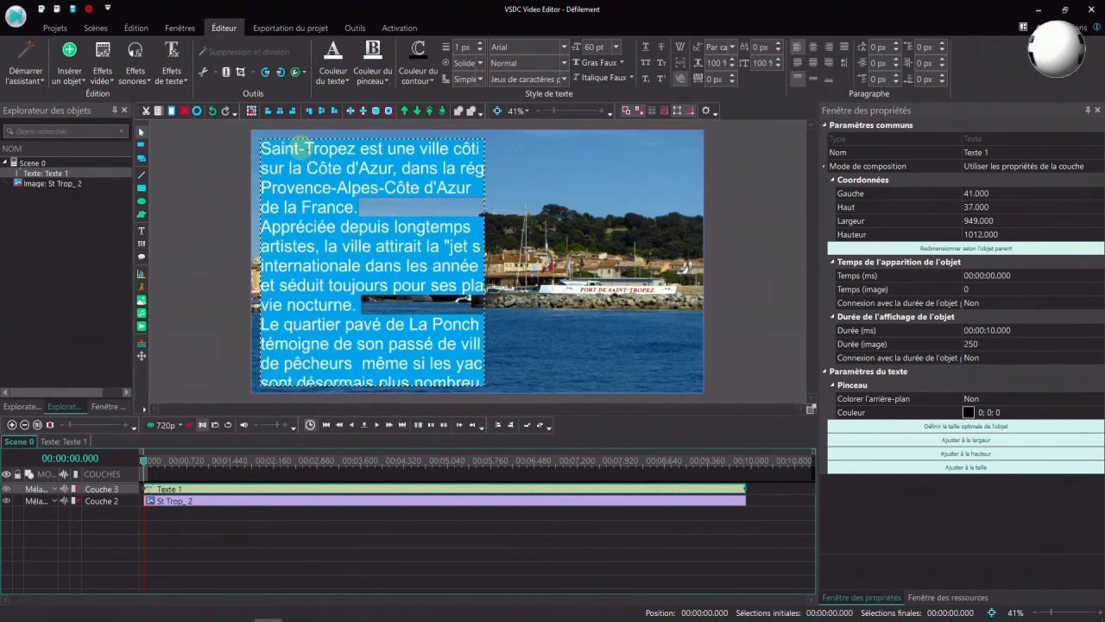
click(333, 77)
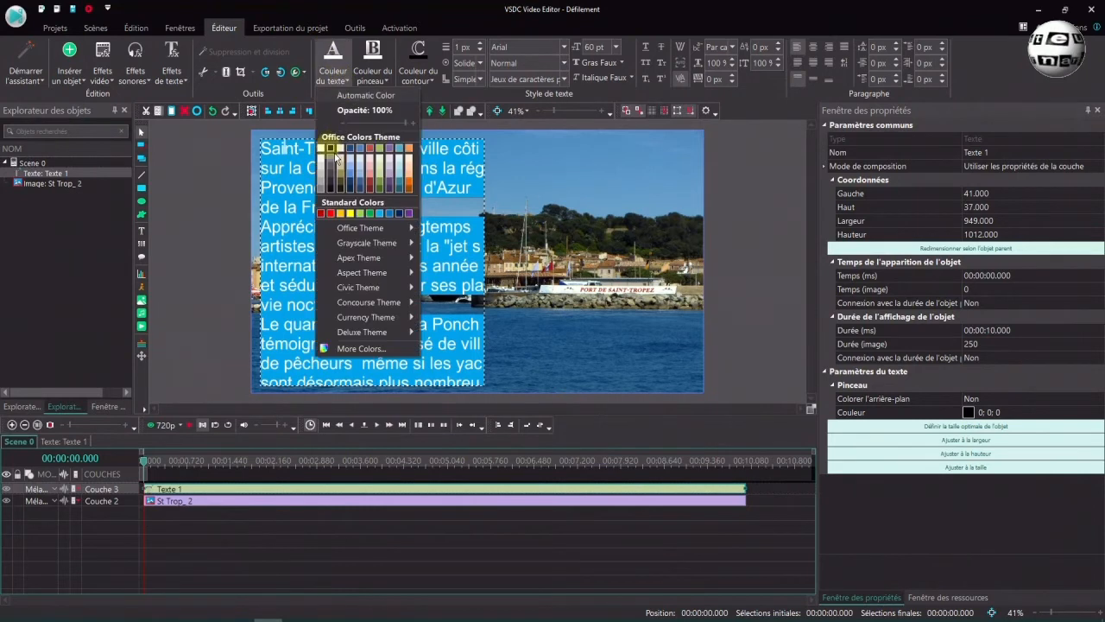
click(321, 89)
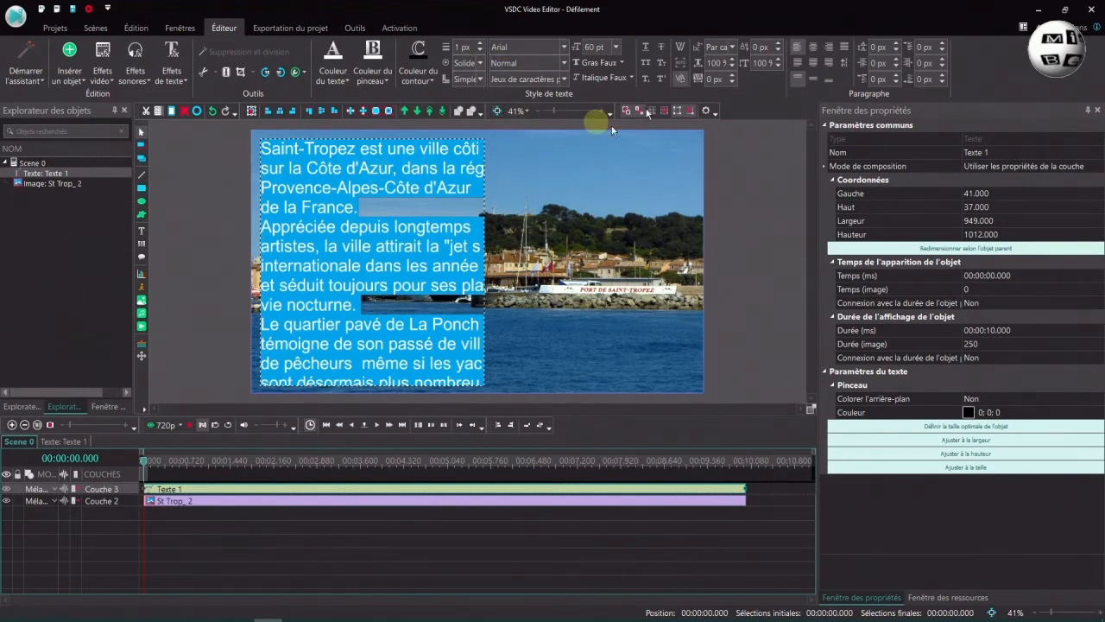
click(618, 48)
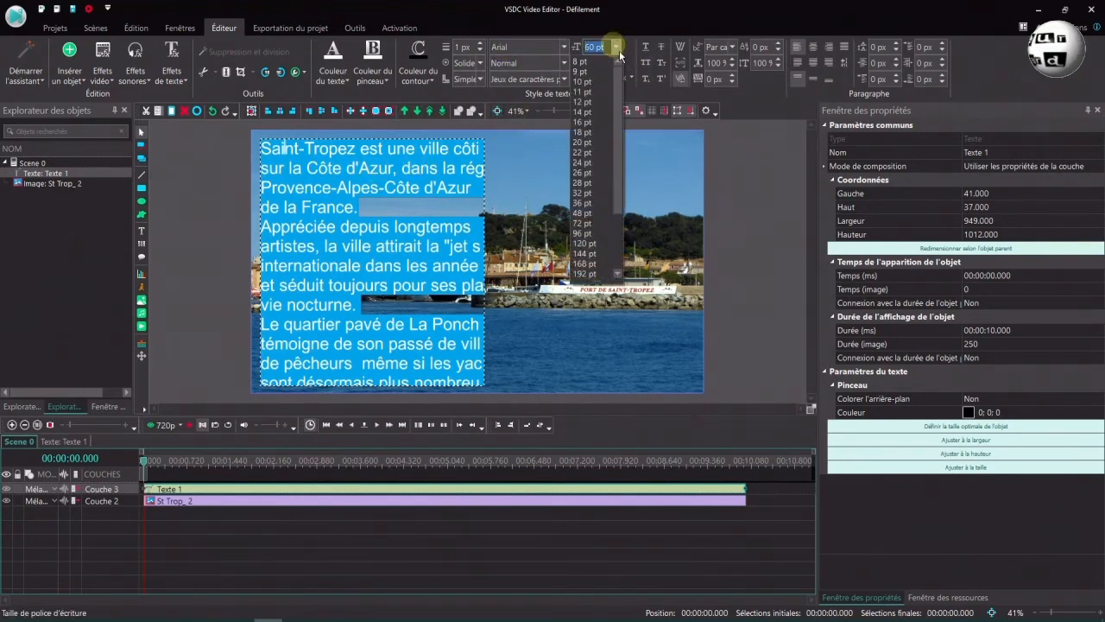
click(582, 213)
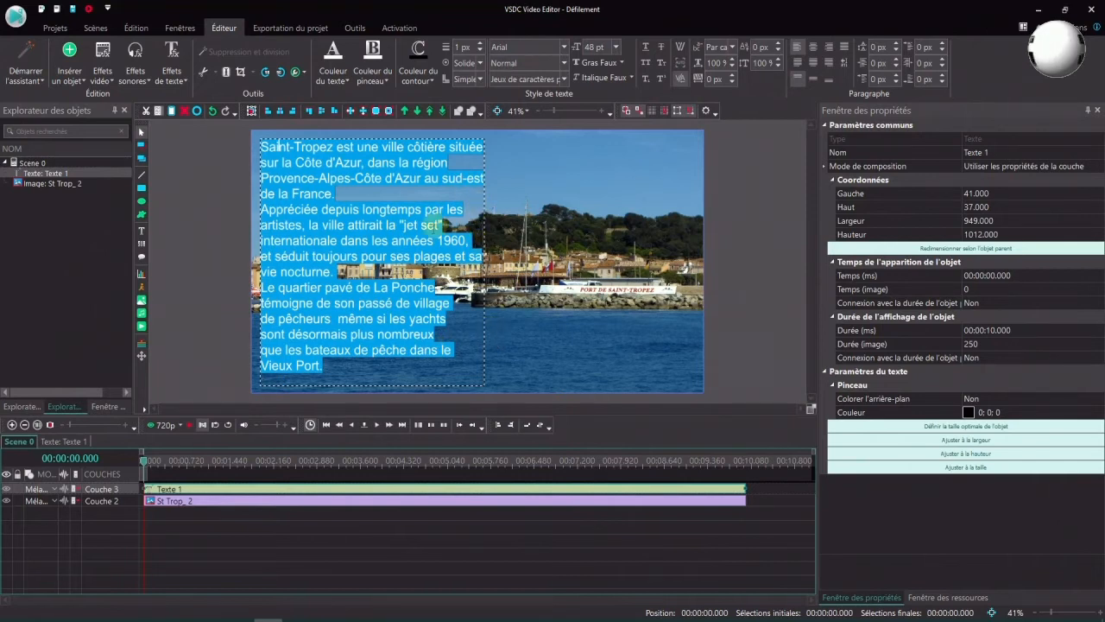
- Resize the text frame to about 971 x 978 and move it to about 30 from the left and 49 from the top
click(535, 322)
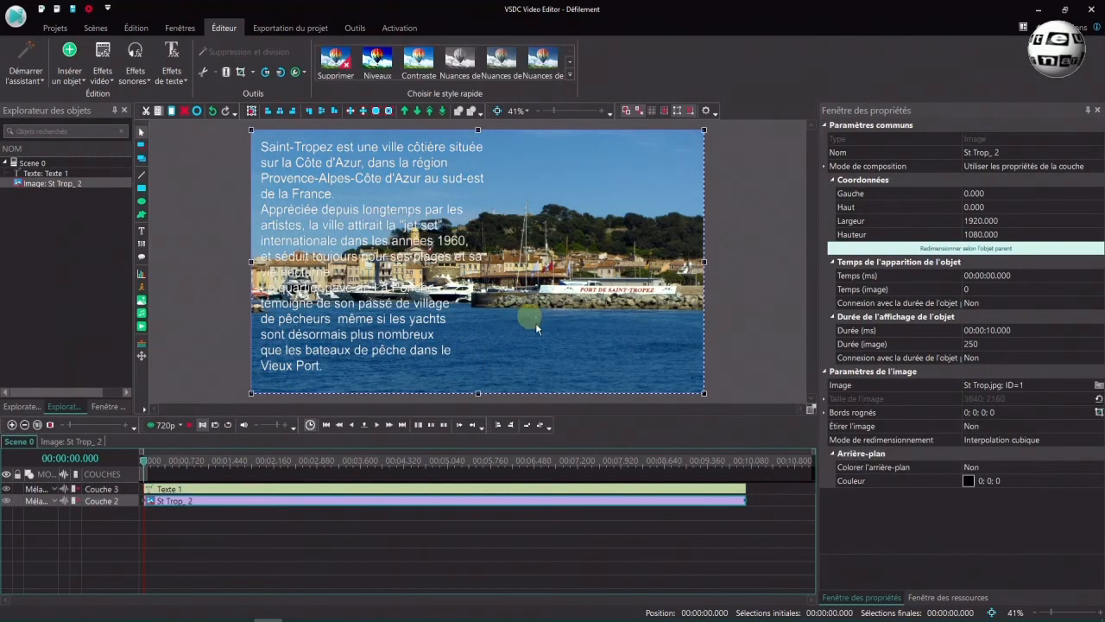
click(477, 292)
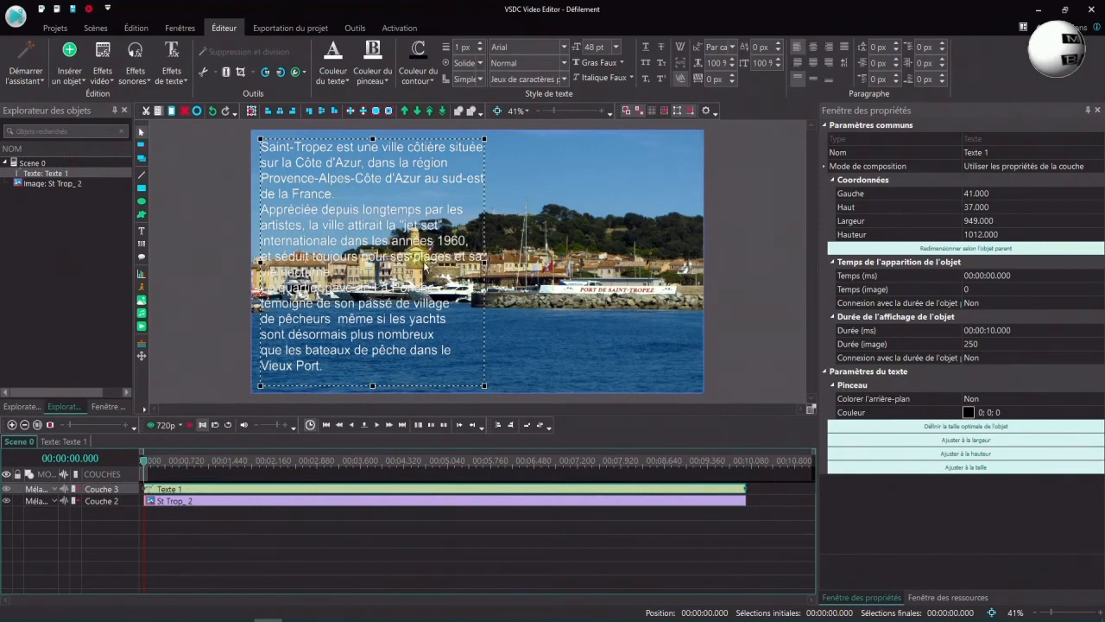
drag(484, 262, 491, 263)
drag(376, 386, 382, 383)
drag(409, 255, 407, 258)
- Centre all the lines of the Saint-Tropez text within the frame
double_click(387, 222)
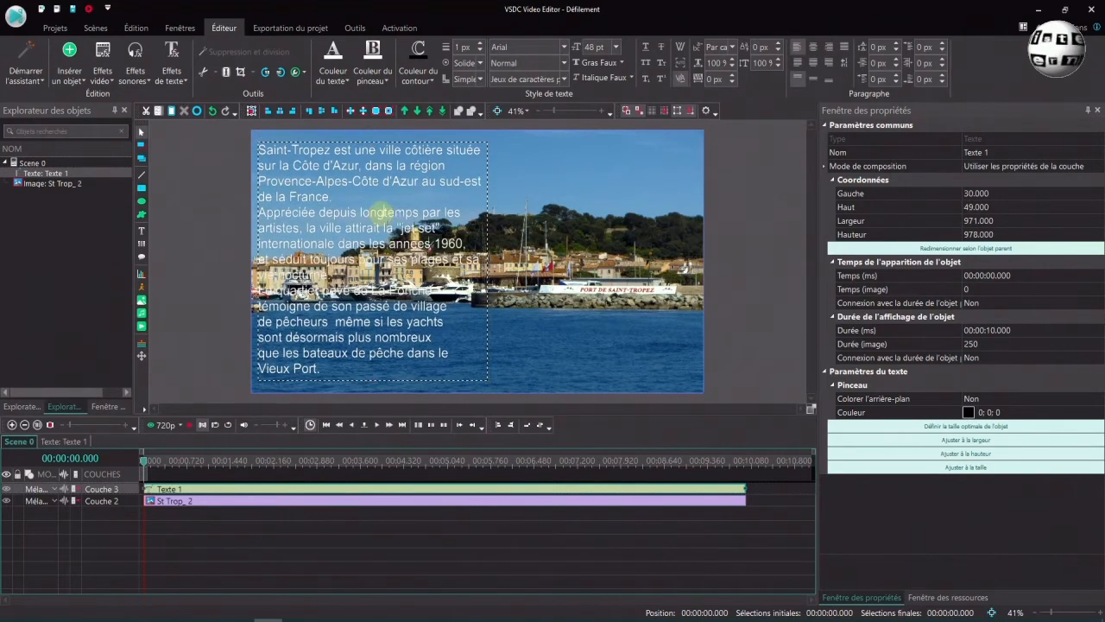
key(ctrl+a)
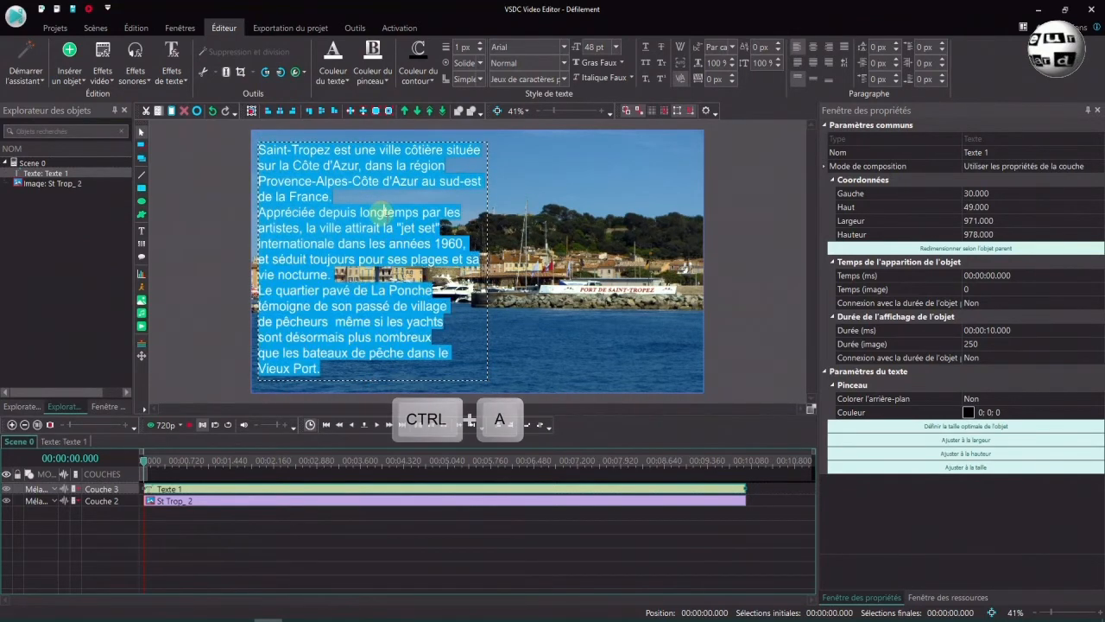
click(813, 48)
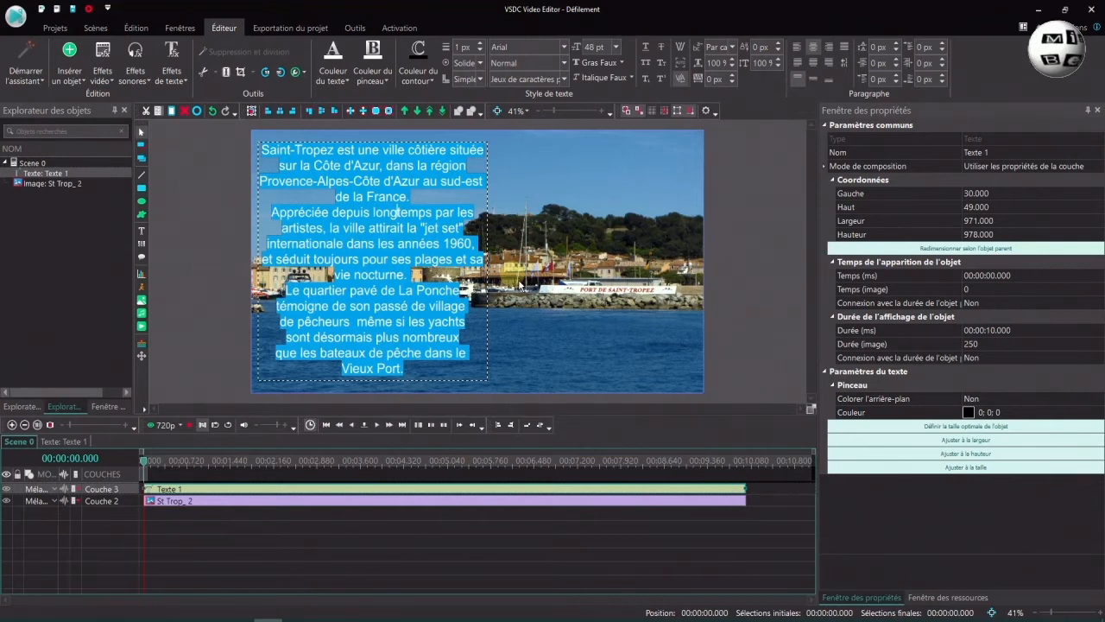
- Hide the St Trop image layer and move the text block just below the scene, to a top coordinate of about 1130
click(10, 503)
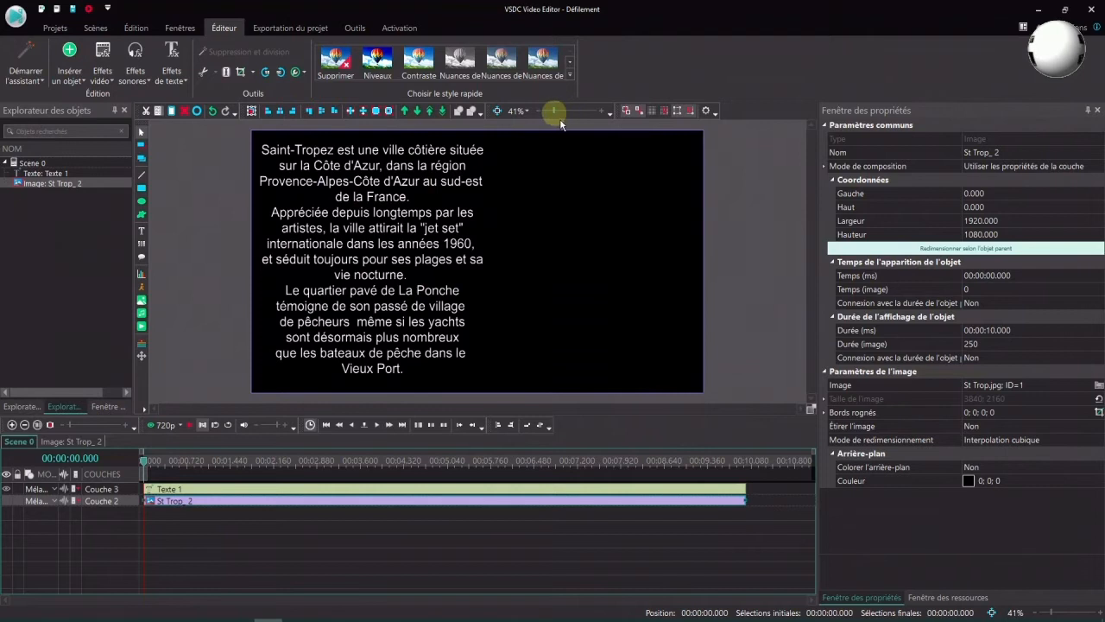
drag(560, 119, 554, 119)
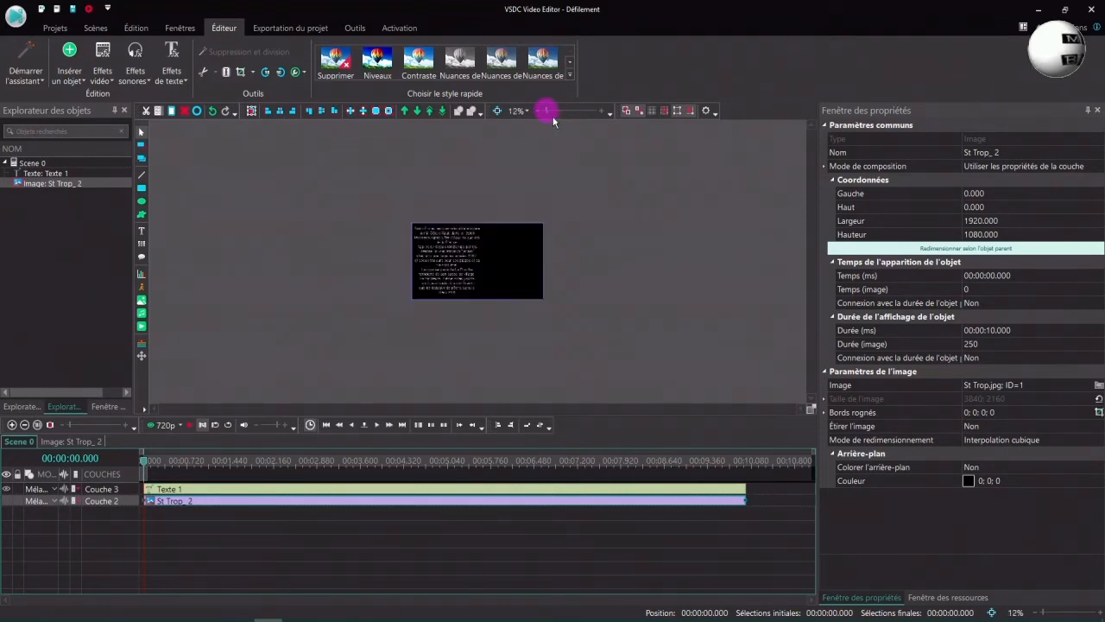
click(469, 249)
drag(469, 249, 469, 327)
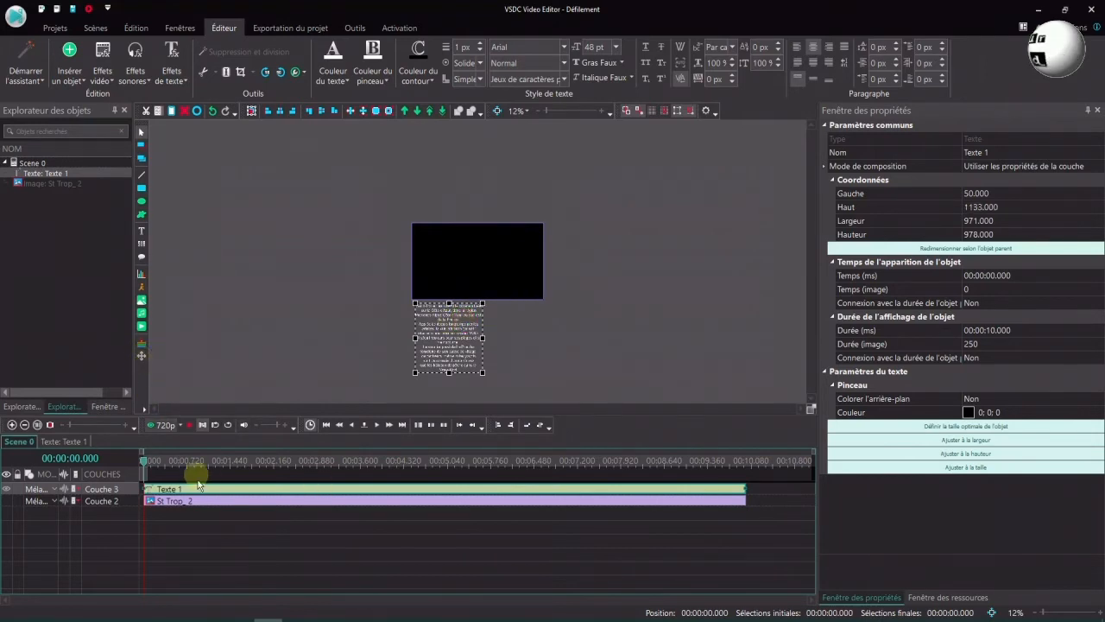
- Add a movement to the text object lasting until its end, with the trajectory's end point in the scene's left half at about X 557, Y 550
double_click(343, 492)
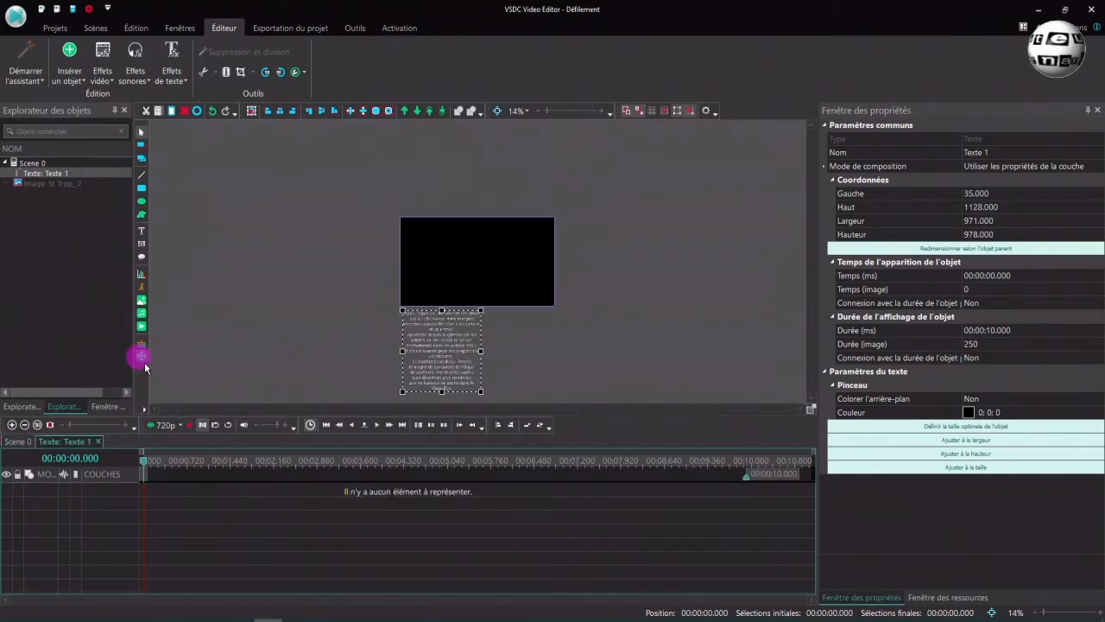
click(143, 361)
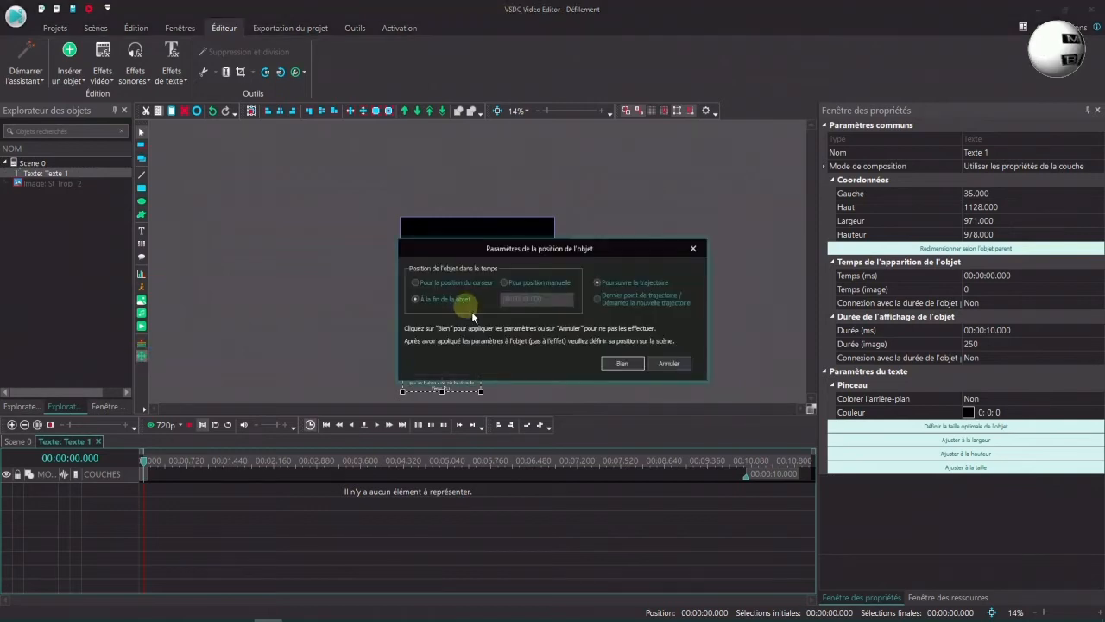
click(623, 363)
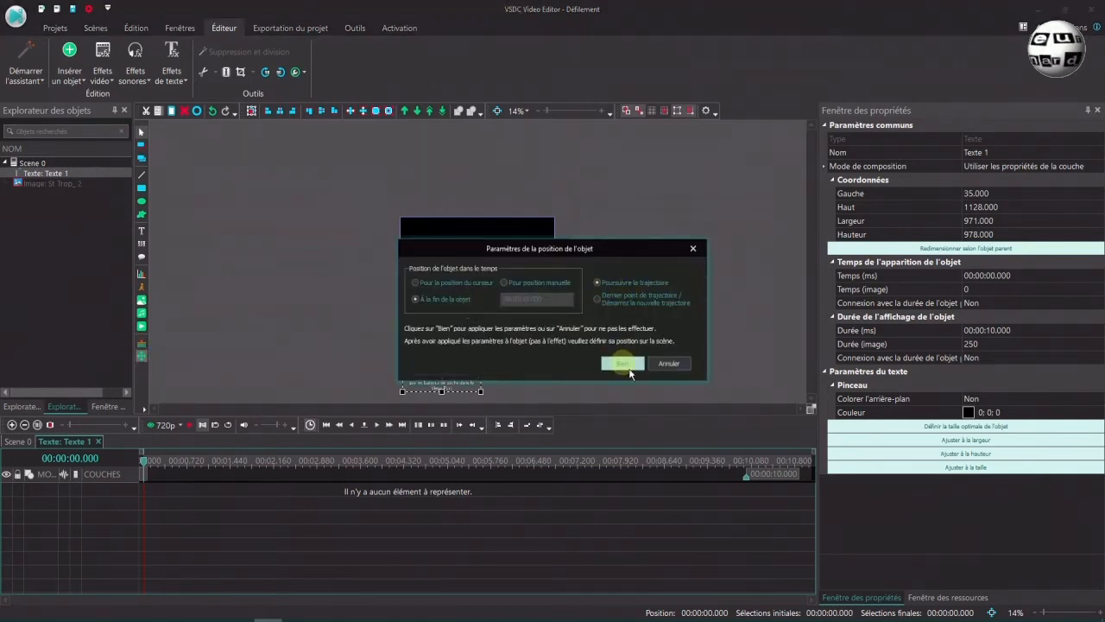
click(627, 367)
drag(394, 349, 403, 218)
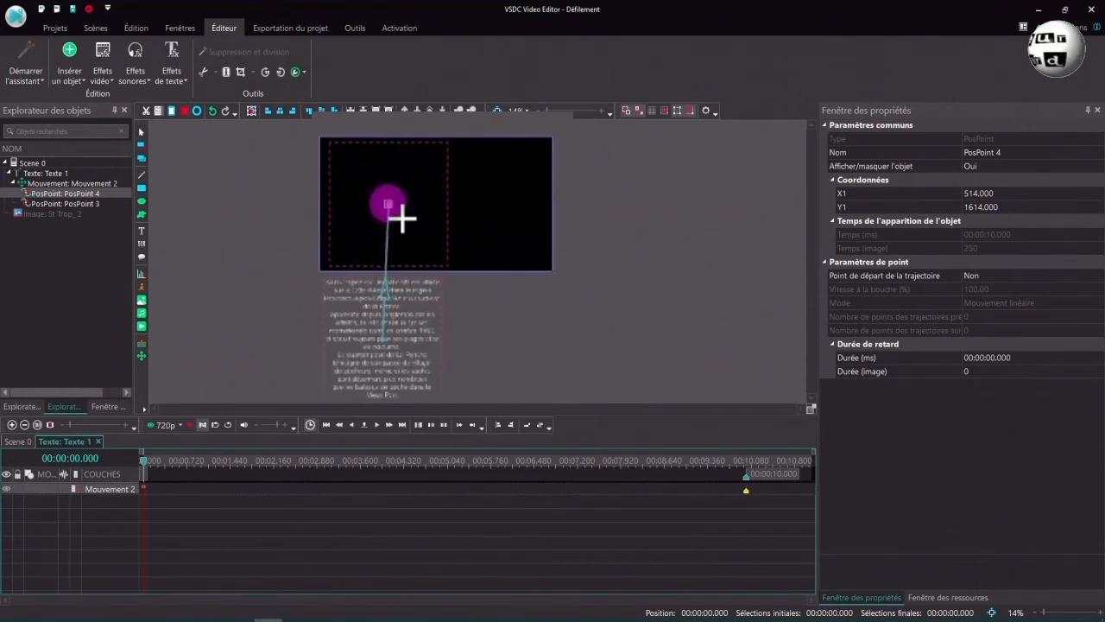
drag(401, 218, 402, 216)
drag(544, 111, 534, 137)
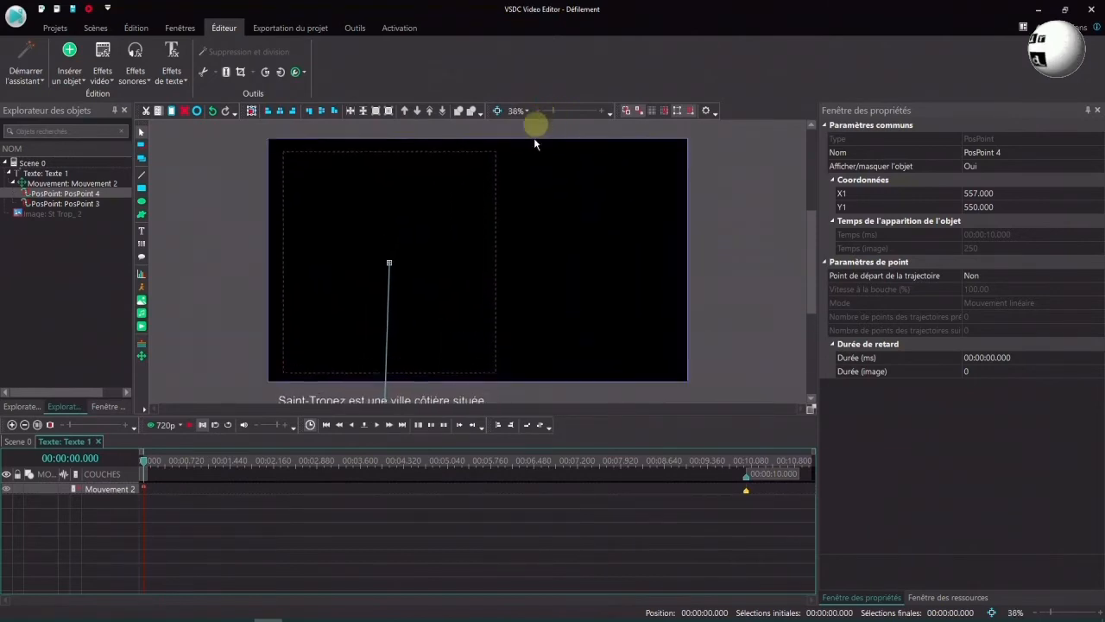
- Compare the X1 coordinates of both trajectory points and set the end point's X1 to 520 to straighten the path
click(417, 229)
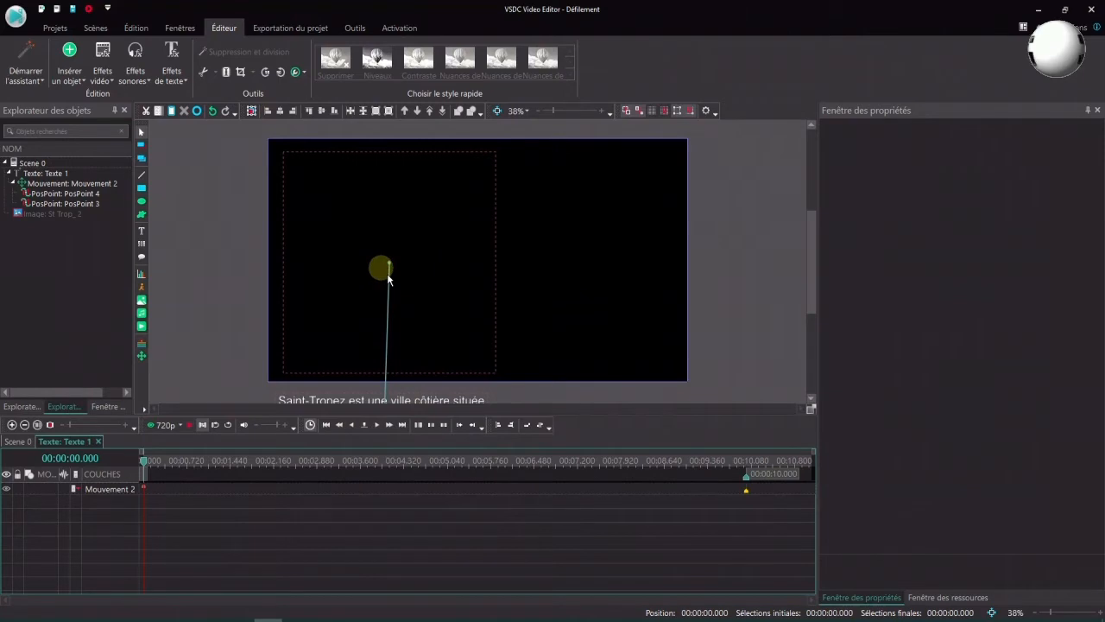
click(76, 206)
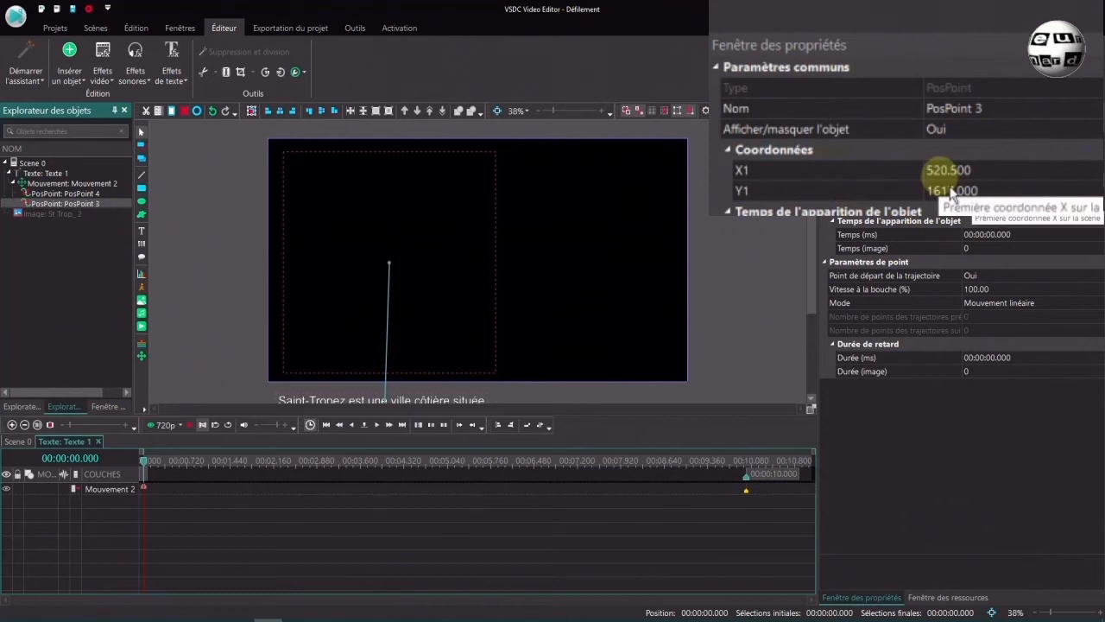
click(82, 193)
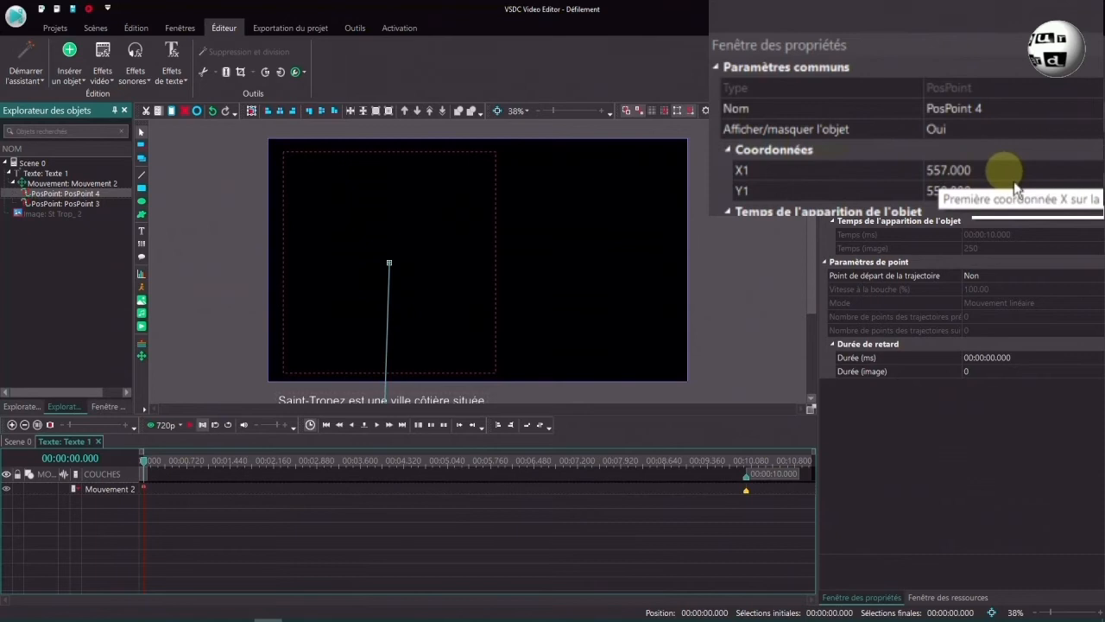
click(767, 169)
text(520)
key(Return)
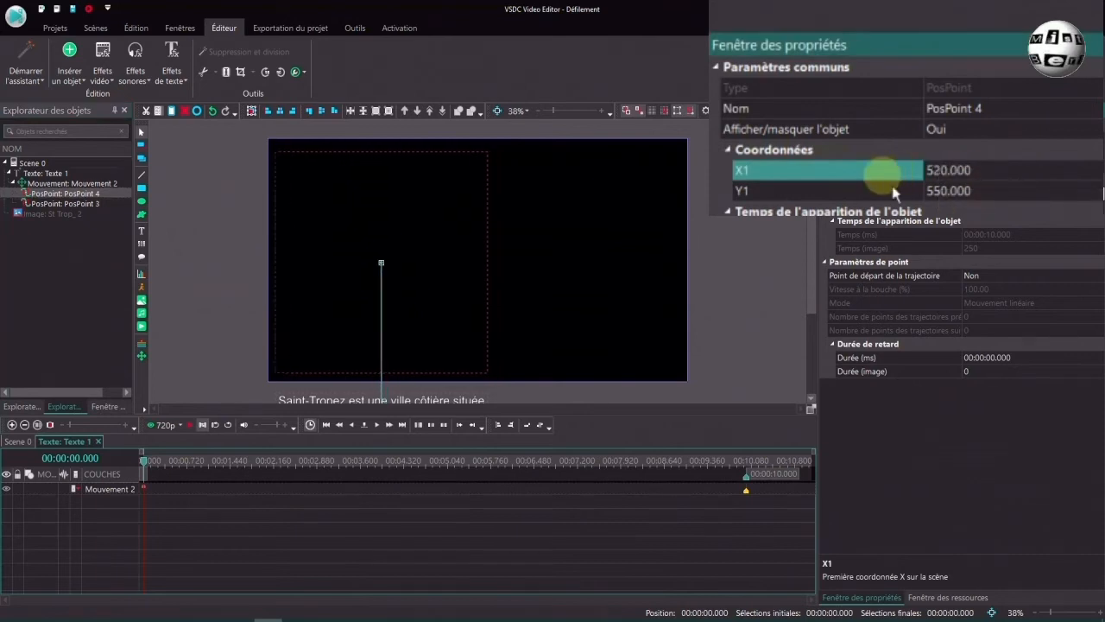
- Set the X1 coordinate of the trajectory's starting point, PosPoint 3, to 520
click(65, 203)
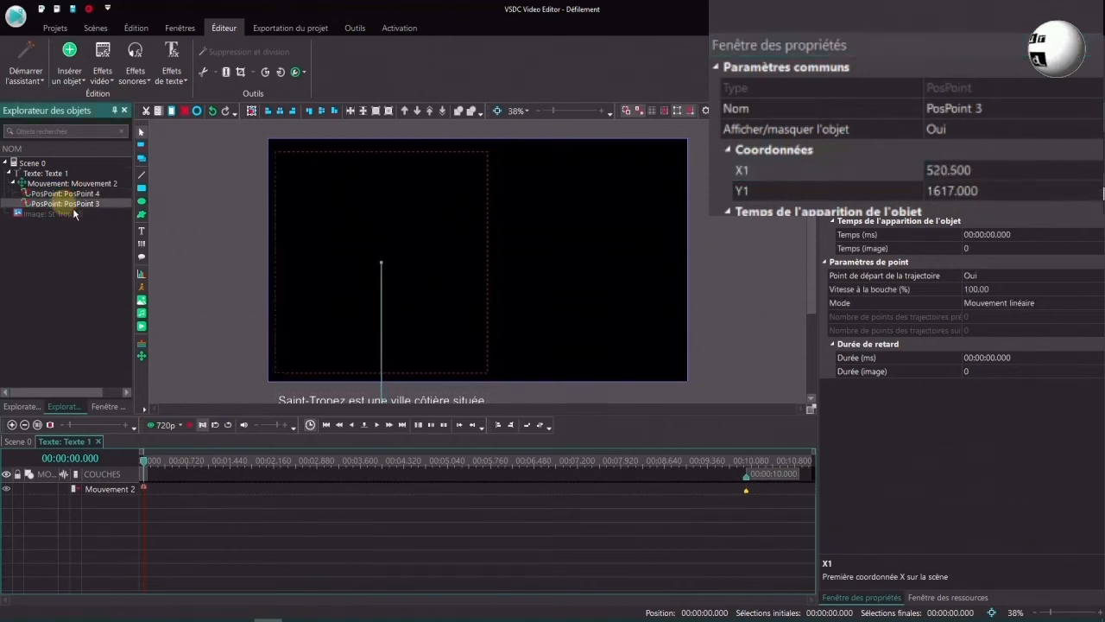
click(999, 170)
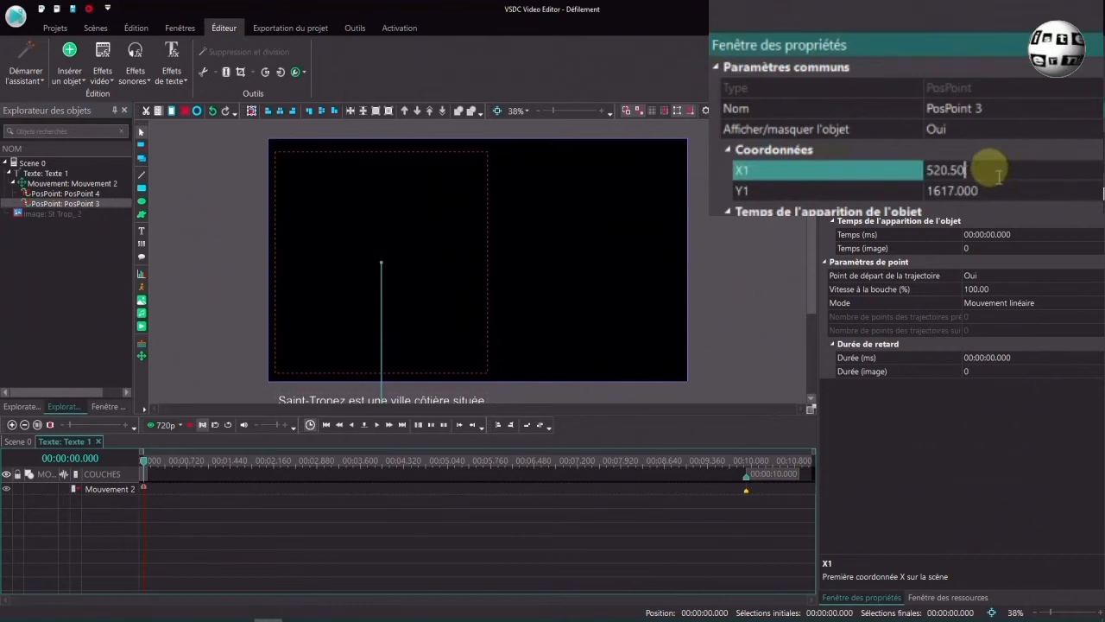
key(BackSpace)
key(BackSpace)
key(BackSpace)
key(Return)
- Set the Y1 coordinate of the trajectory's end point, PosPoint 4, to 540
click(65, 194)
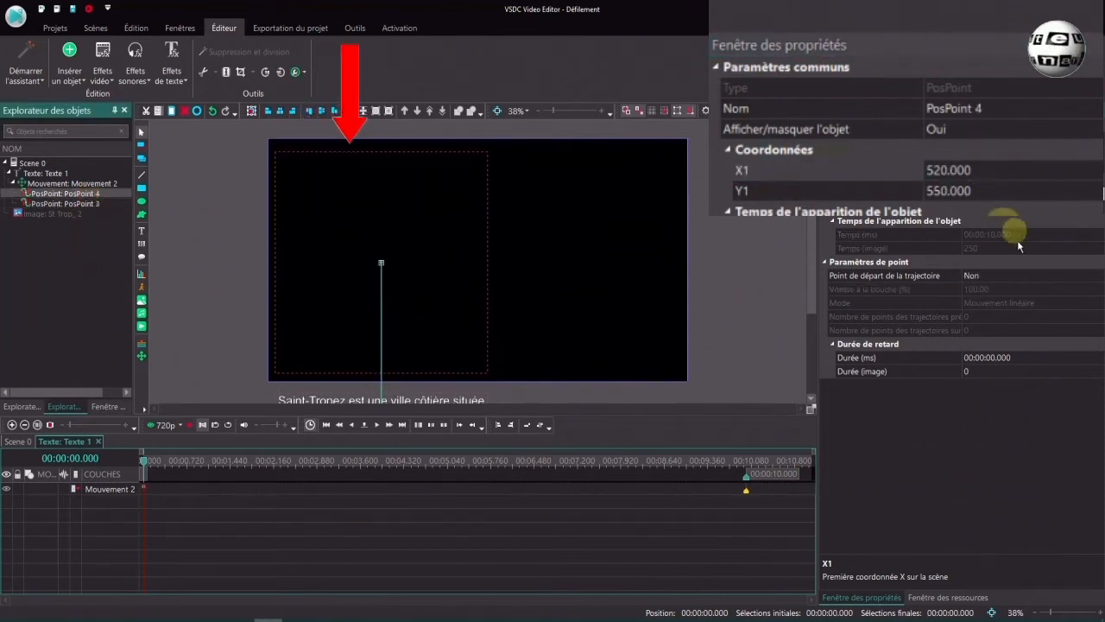
click(945, 190)
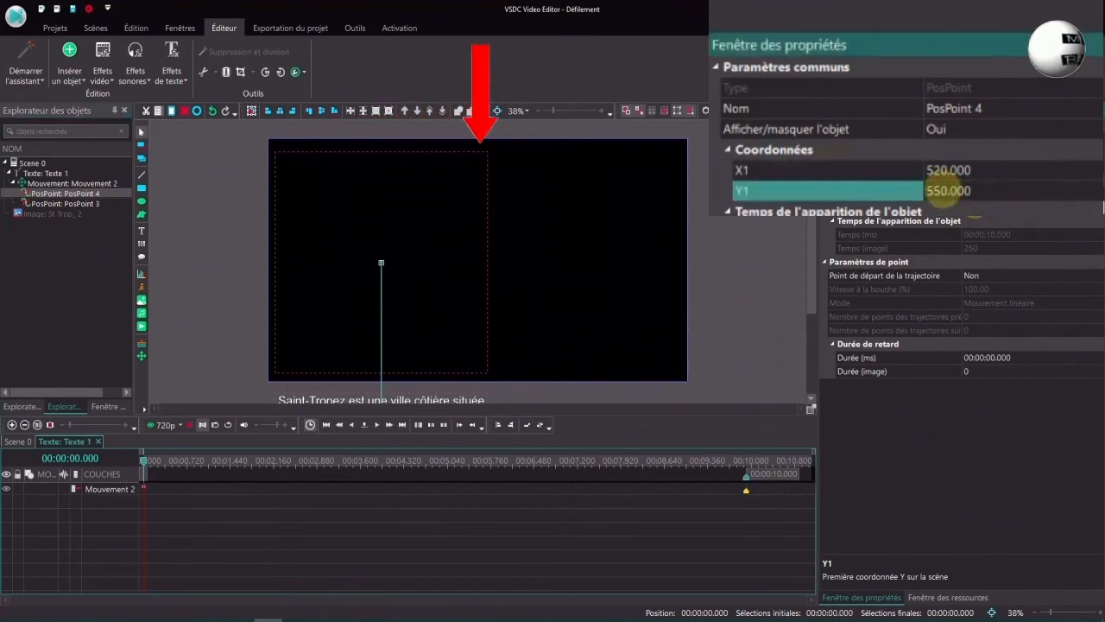
key(BackSpace)
text(4)
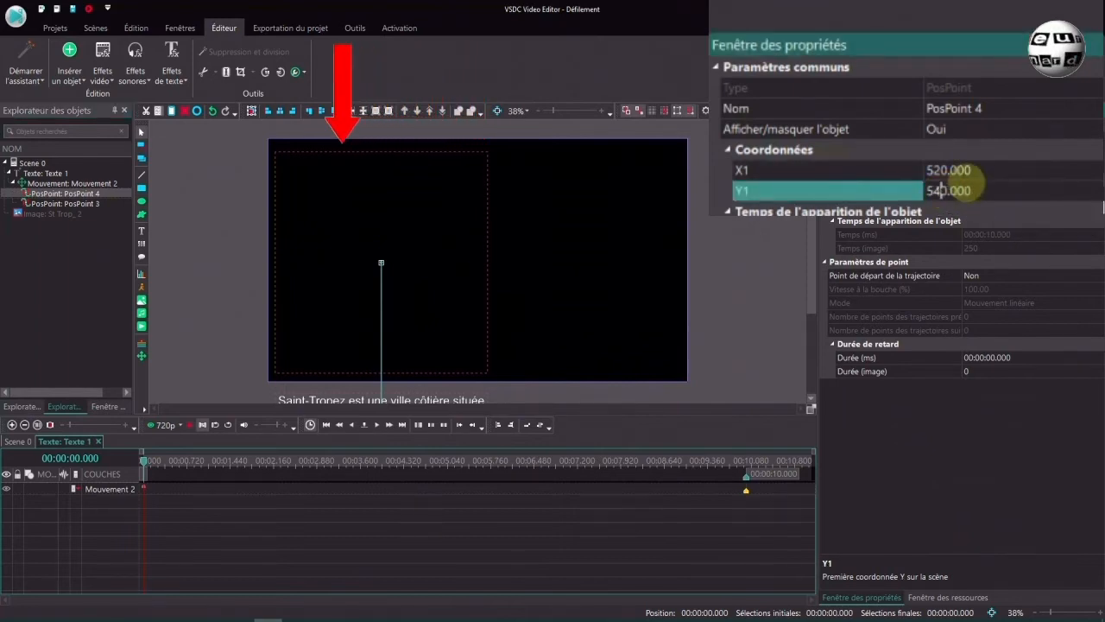
key(Return)
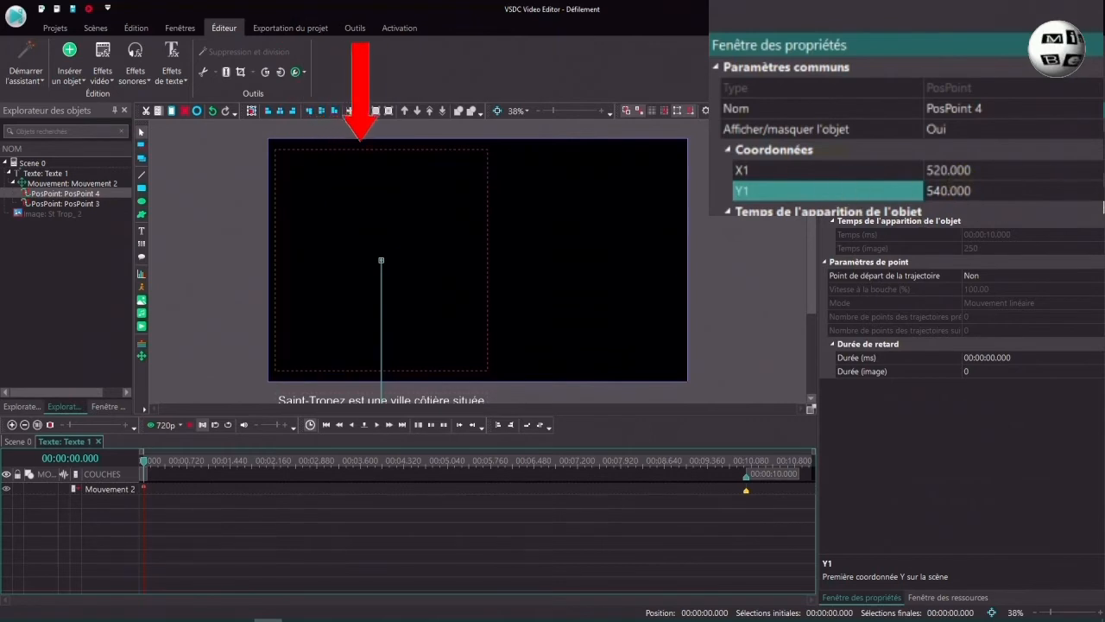
- Preview the movement and shift its end point on the timeline to 00:00:03.560, with the playhead at the same time
click(195, 432)
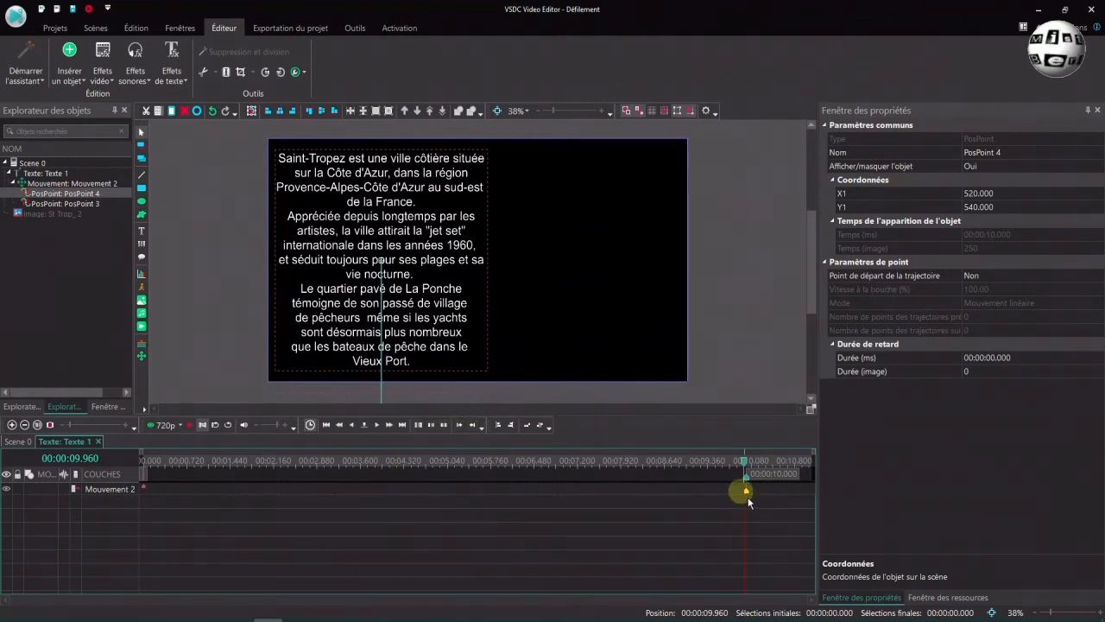
mouse_move(749, 495)
mouse_down()
mouse_move(435, 476)
mouse_move(361, 484)
mouse_up()
click(358, 463)
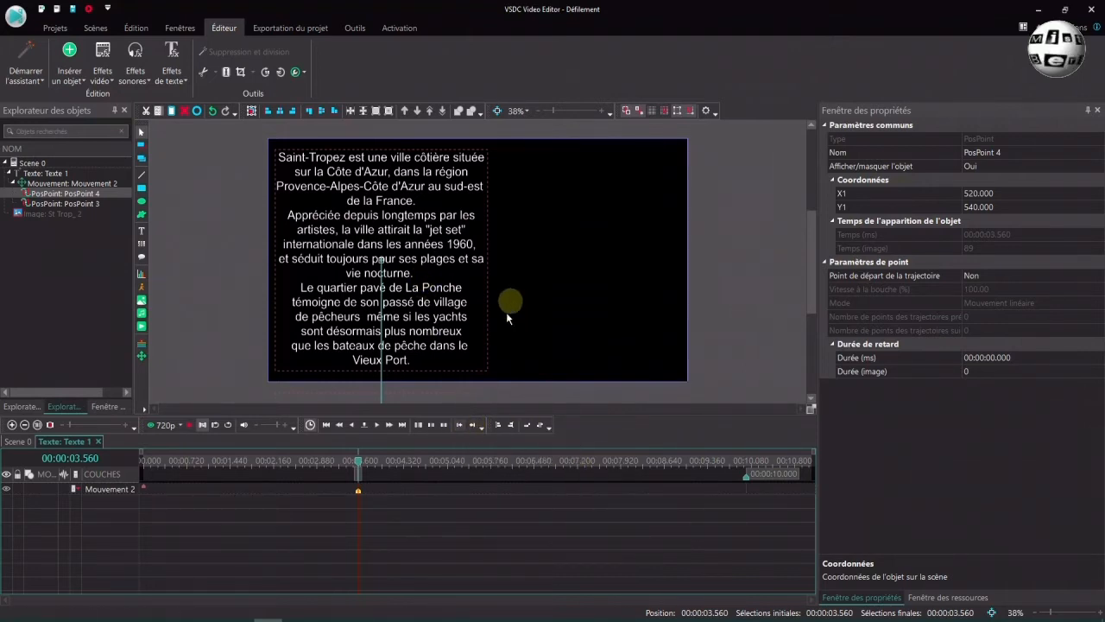
- Try to duplicate the point at 00:00:03.560 by copy and paste, and move one of the two points along the timeline
right_click(360, 493)
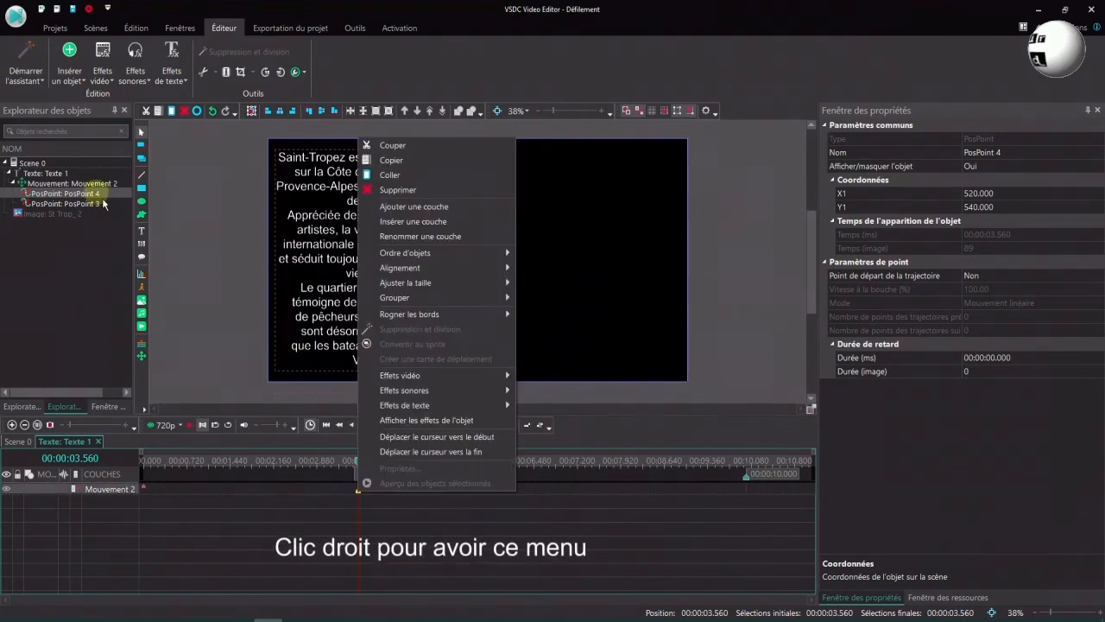
click(403, 163)
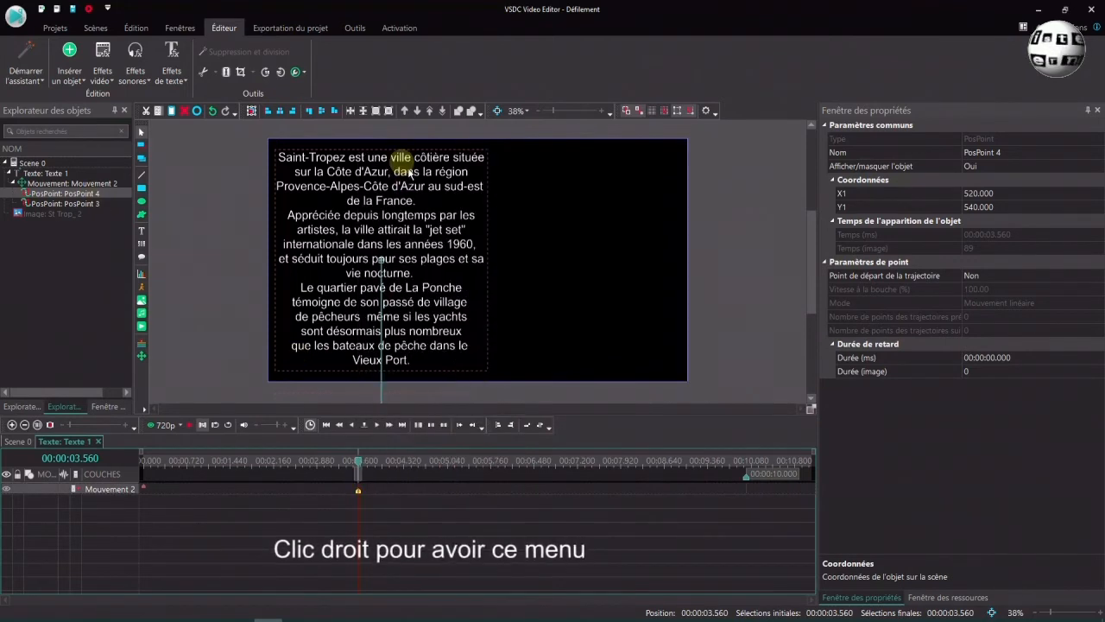
right_click(425, 502)
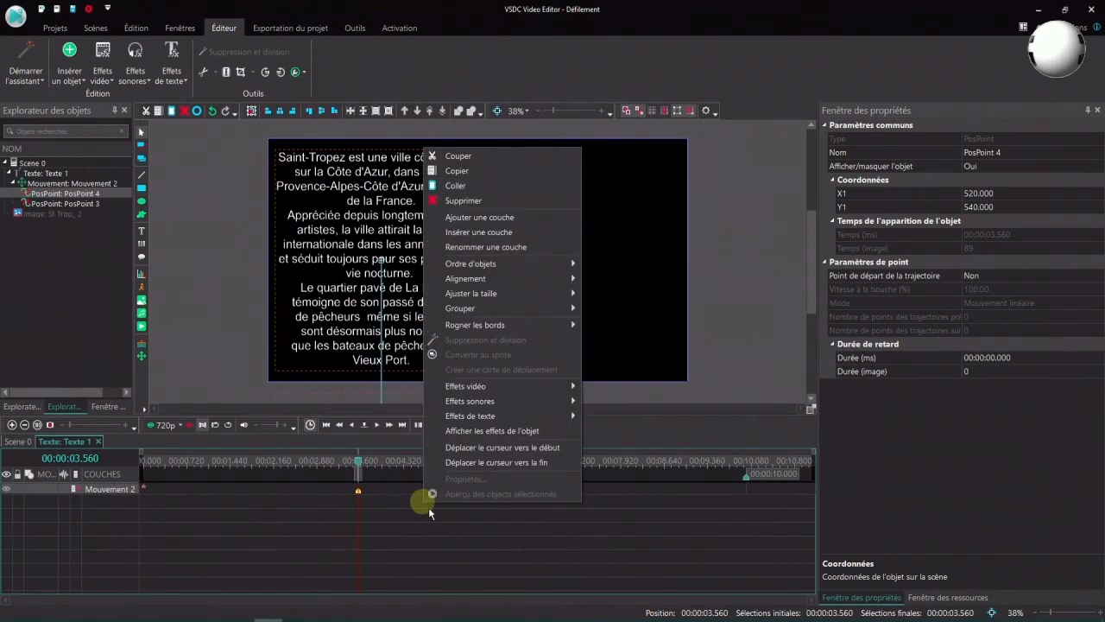
click(463, 186)
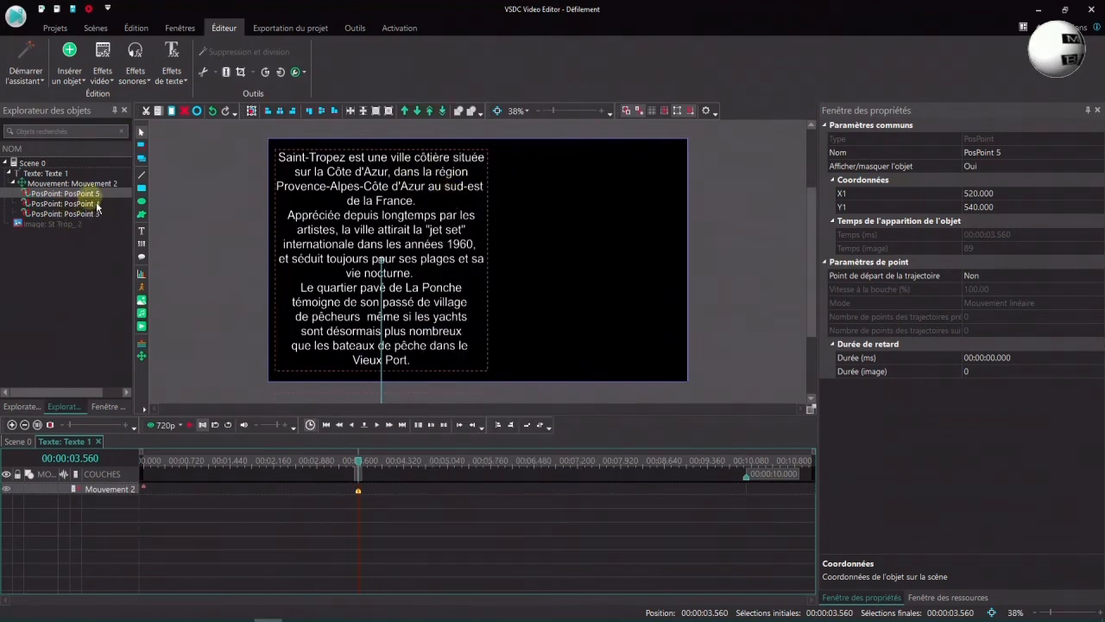
click(360, 492)
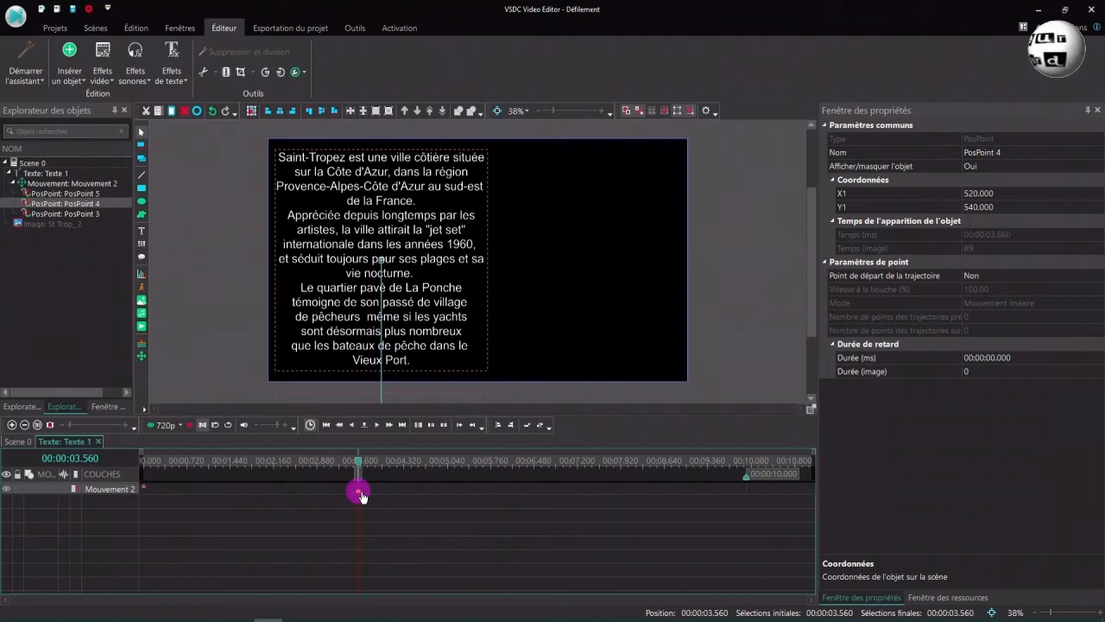
mouse_move(360, 493)
mouse_down()
mouse_move(417, 515)
mouse_move(504, 513)
mouse_move(493, 522)
mouse_move(421, 492)
mouse_move(366, 495)
mouse_up()
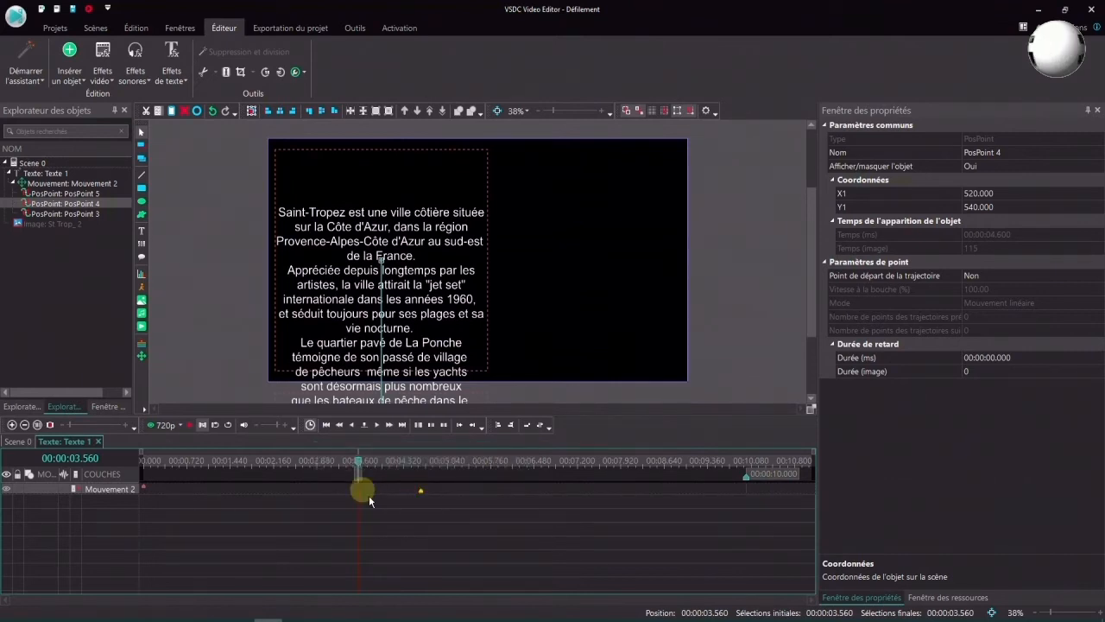
- Delete the duplicated trajectory point and move the original point back to 00:00:03.560 on the timeline
click(99, 197)
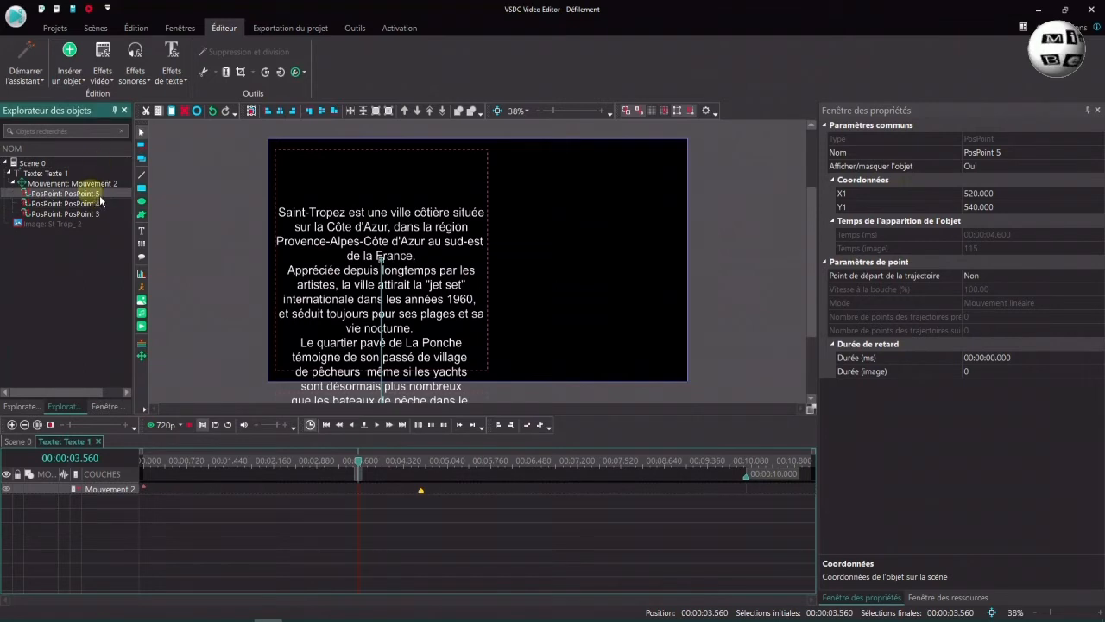
click(189, 117)
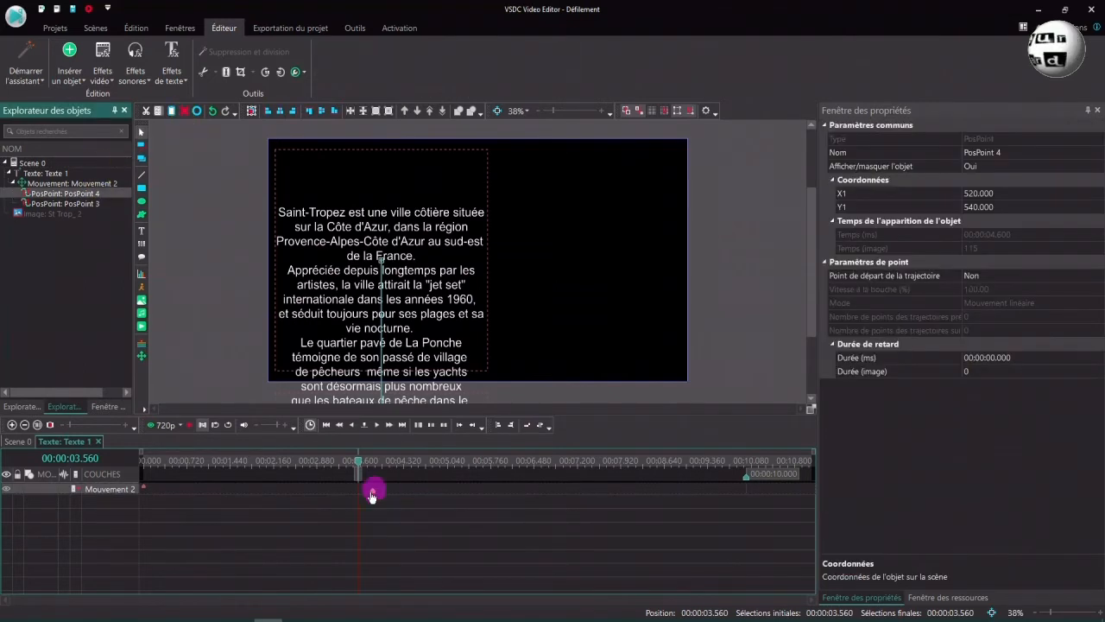
drag(363, 491, 360, 491)
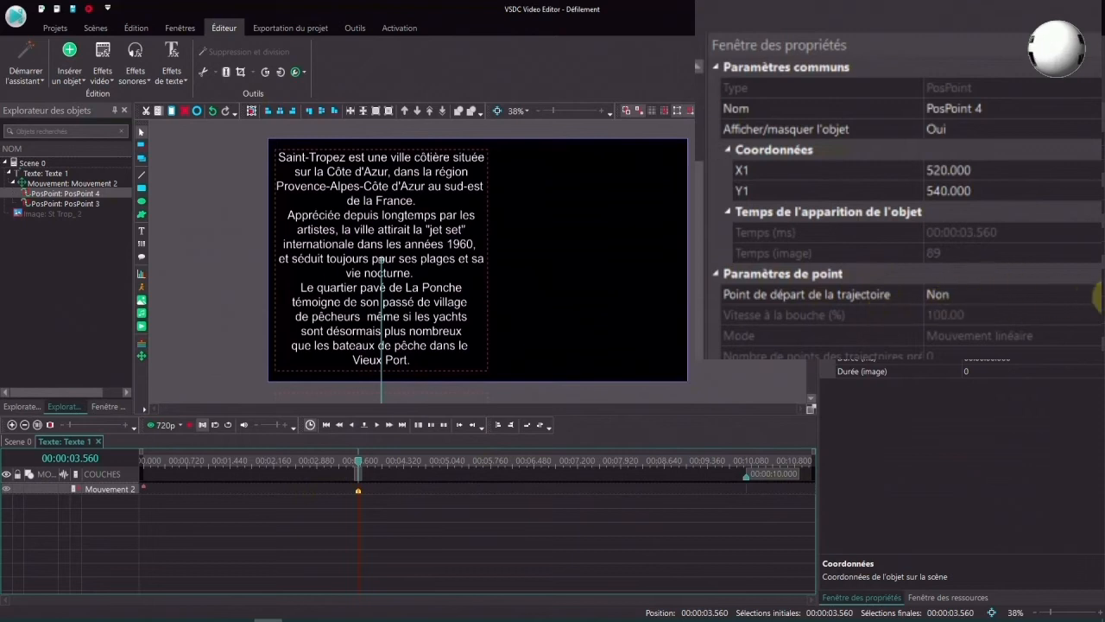
- Make PosPoint 4 a trajectory start point by setting that option to Oui, and duplicate the point by copy and paste
click(1096, 294)
click(1097, 295)
click(942, 315)
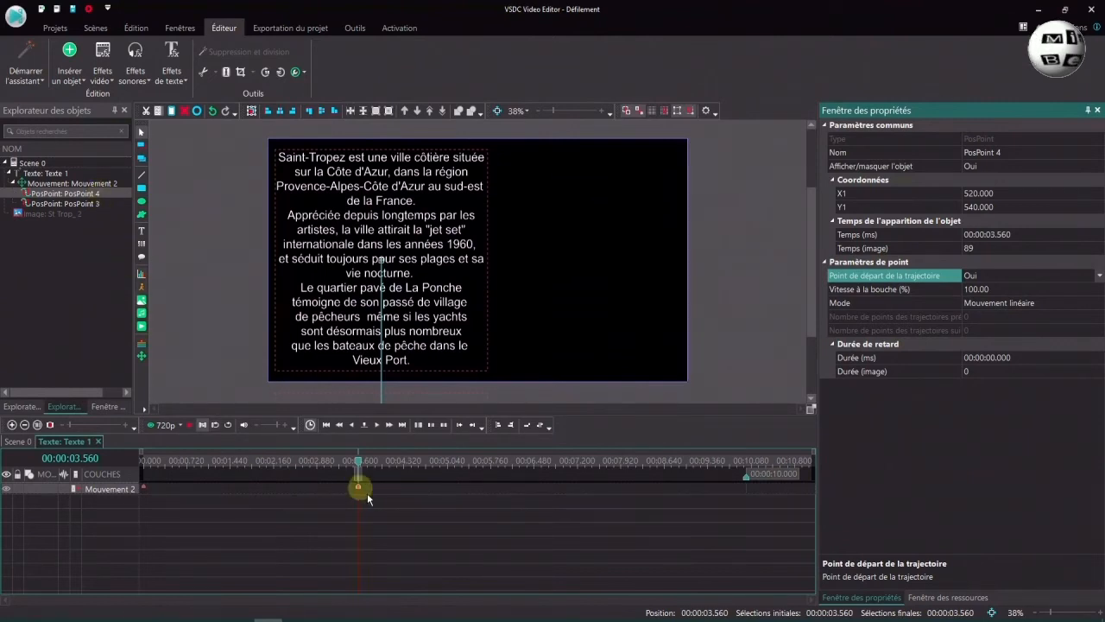
right_click(362, 490)
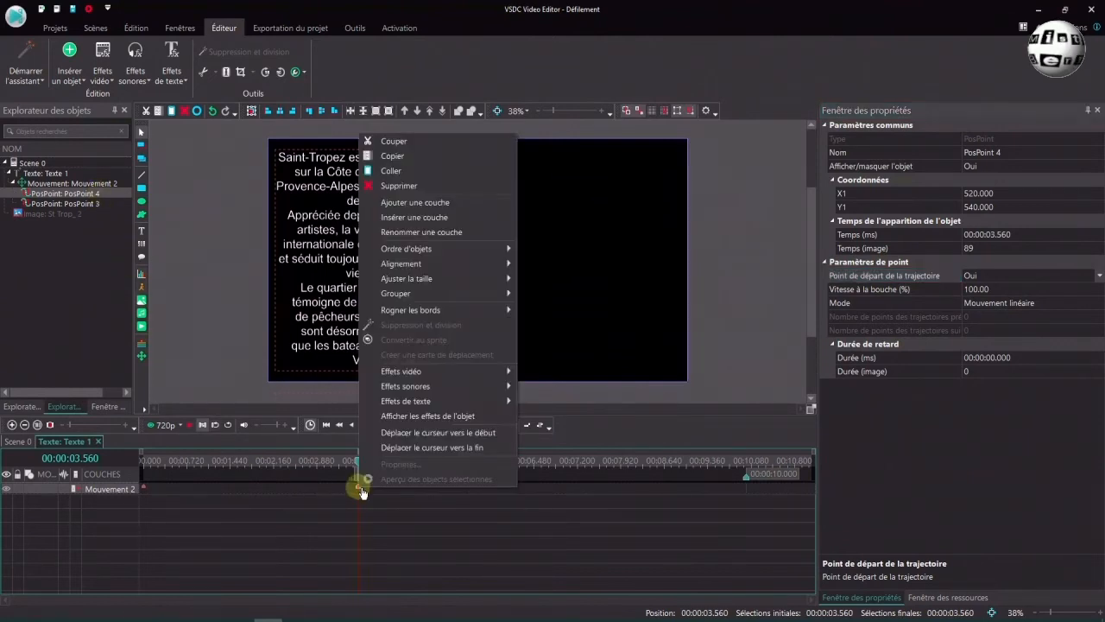
click(414, 165)
right_click(417, 515)
click(455, 197)
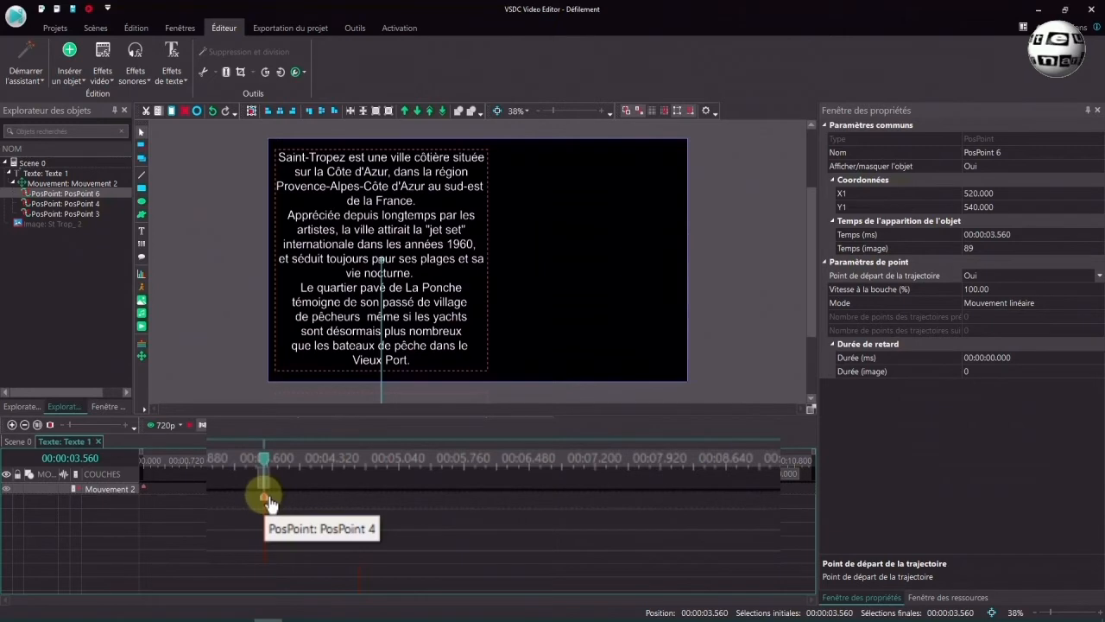
- Move PosPoint 4 to 00:00:03.440 and its duplicate to 00:00:08.400 on the timeline
click(269, 501)
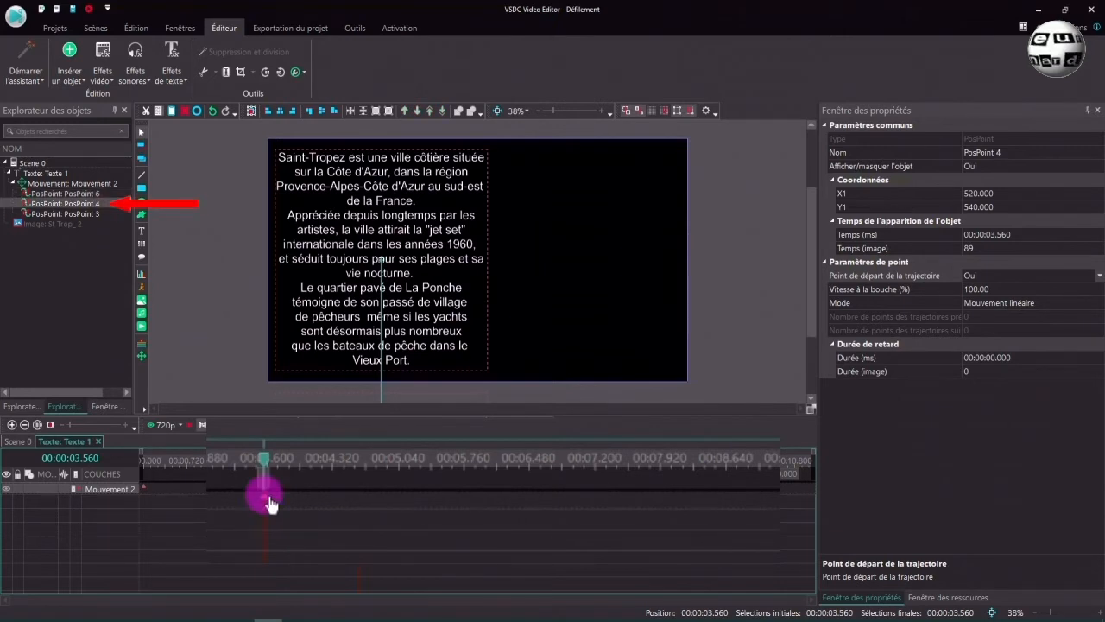
drag(269, 501, 258, 503)
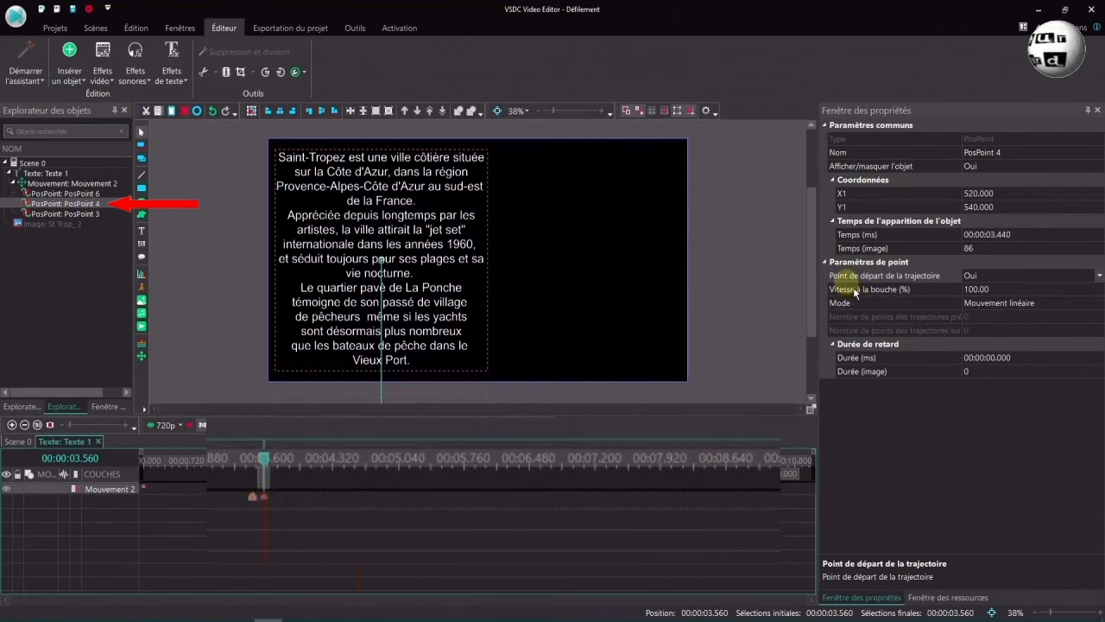
click(267, 501)
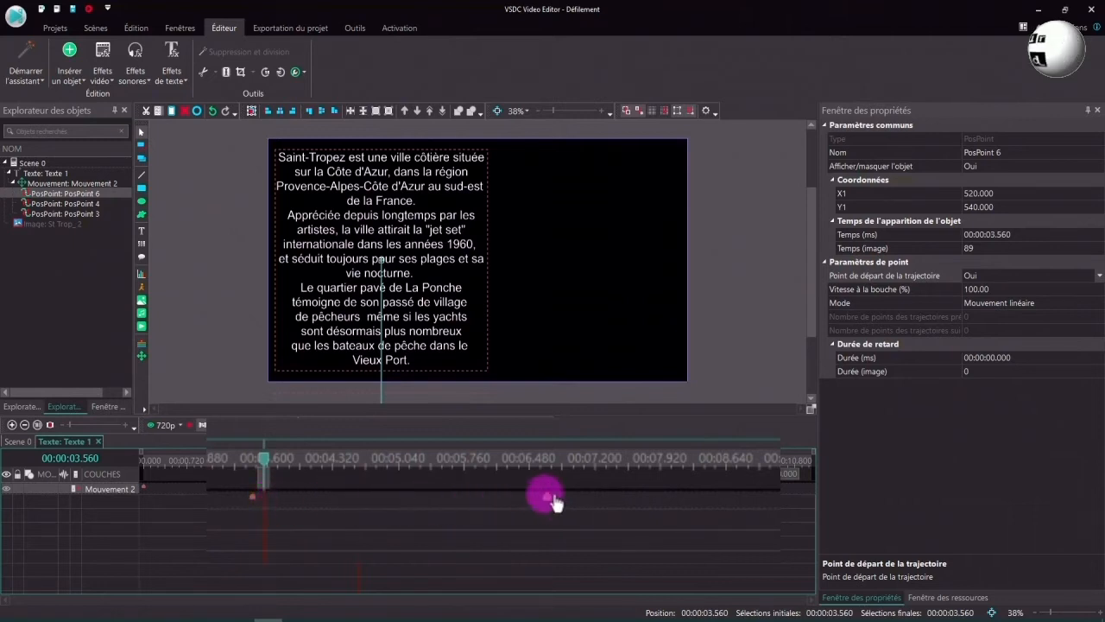
drag(643, 499, 705, 496)
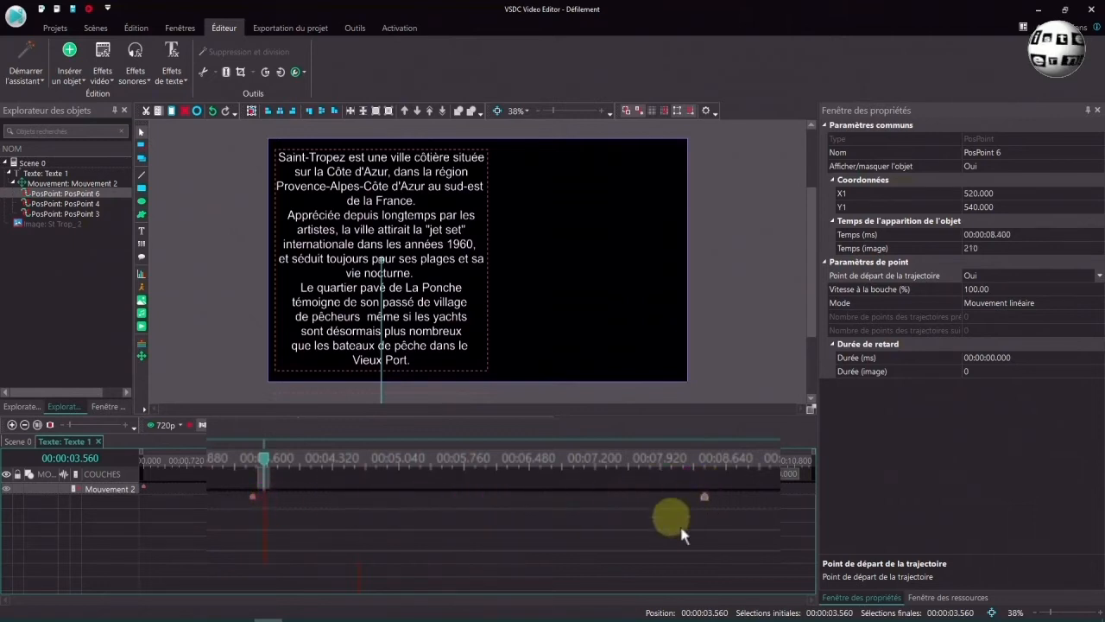
- Check the text's position at the two middle points, placing the playhead at 00:00:03.440 and at 00:00:08.400
click(253, 499)
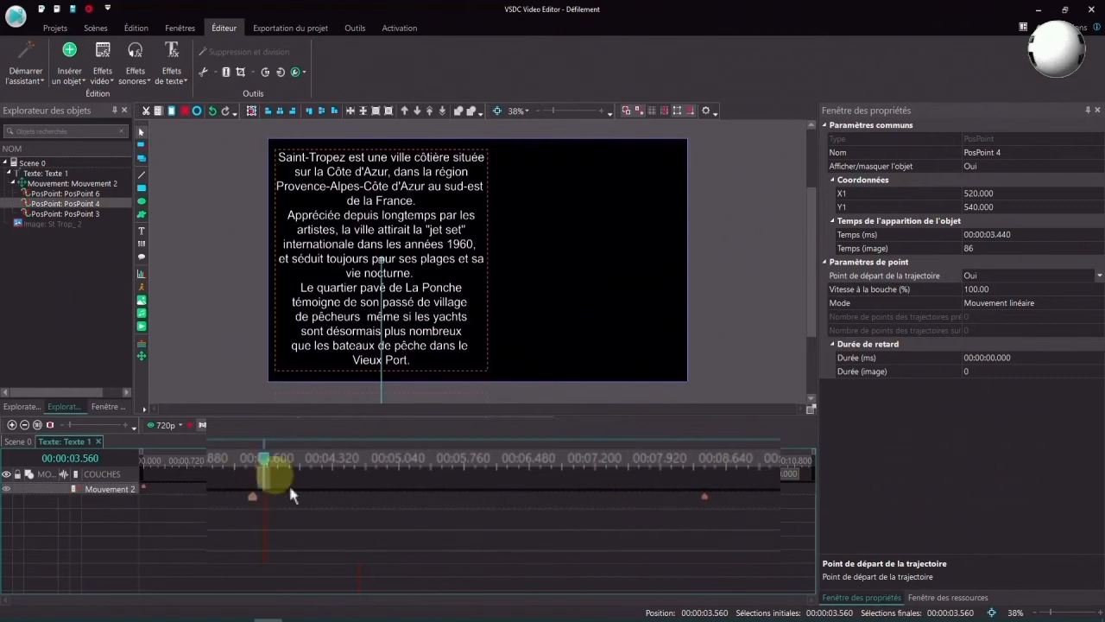
click(260, 461)
drag(260, 461, 252, 459)
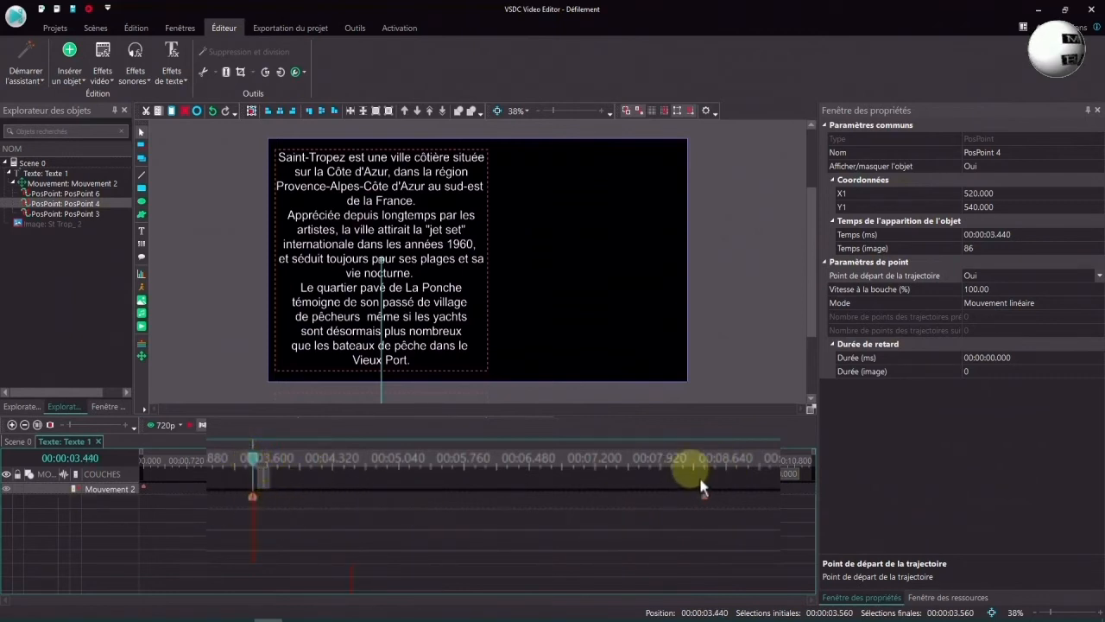
click(653, 489)
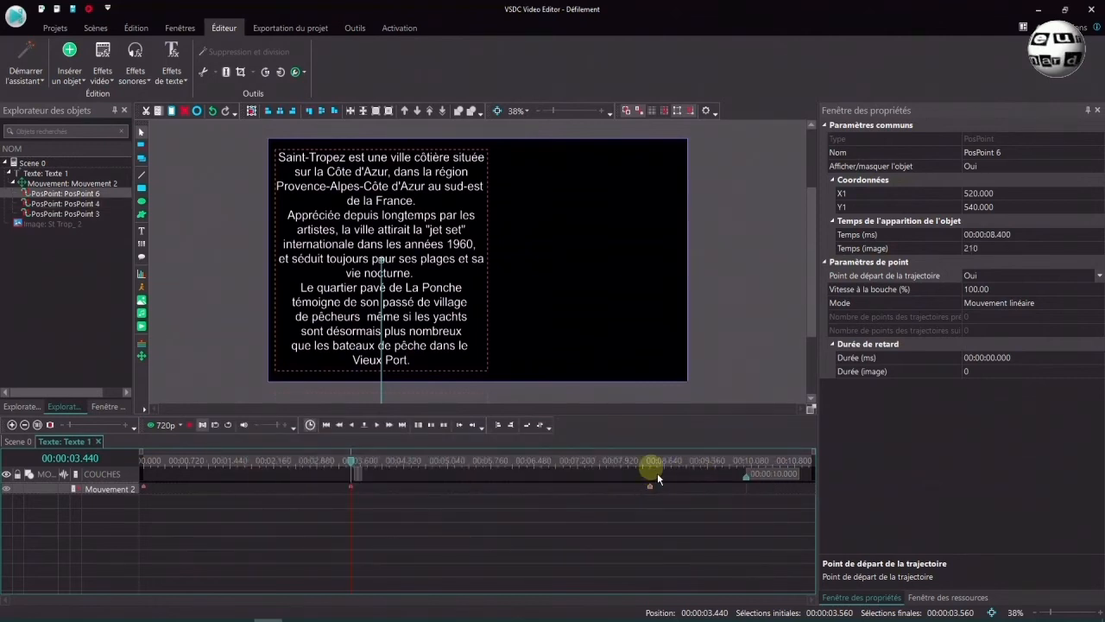
click(649, 485)
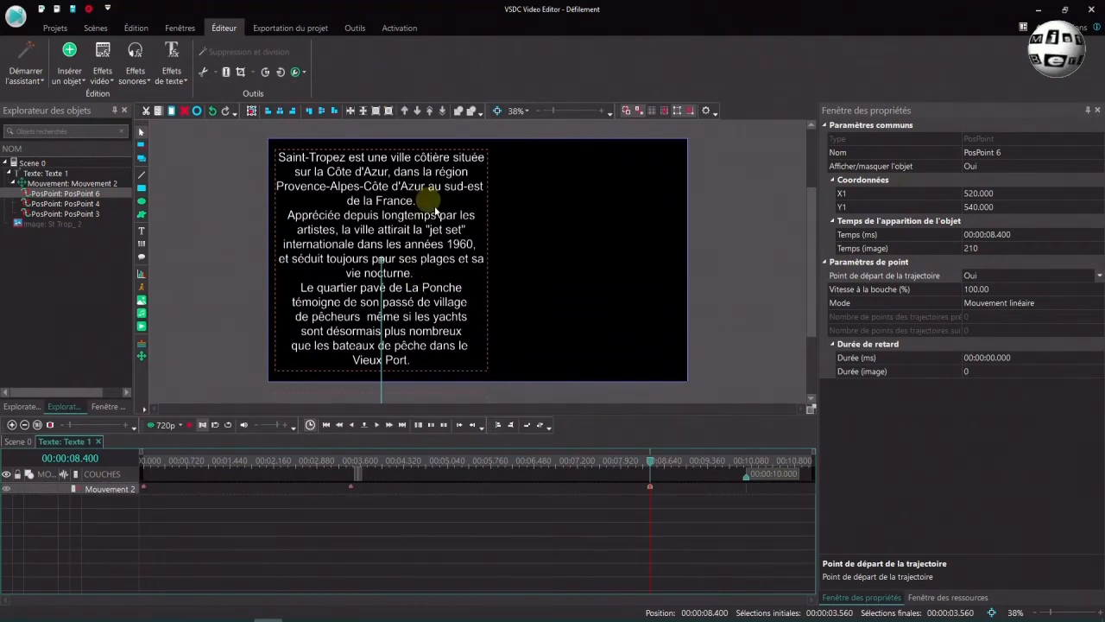
- Add a trajectory point at the end of the object that continues the path straight above the scene, at X 520, Y -590
drag(558, 116, 551, 118)
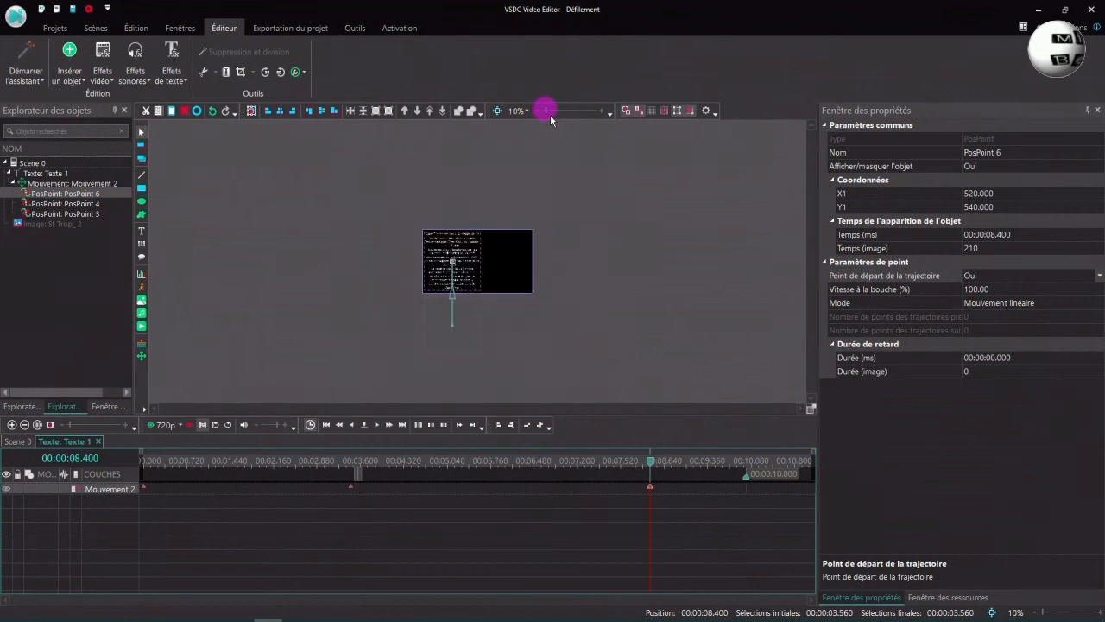
click(142, 356)
click(621, 363)
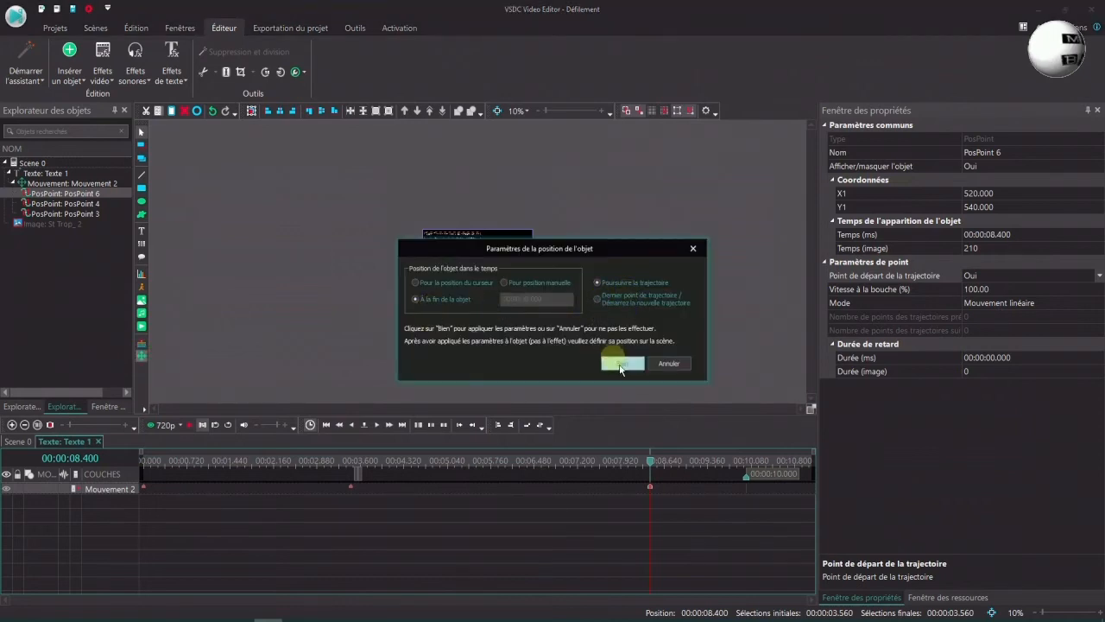
click(458, 242)
mouse_move(456, 198)
mouse_down()
mouse_move(464, 109)
mouse_move(458, 125)
mouse_up()
click(746, 492)
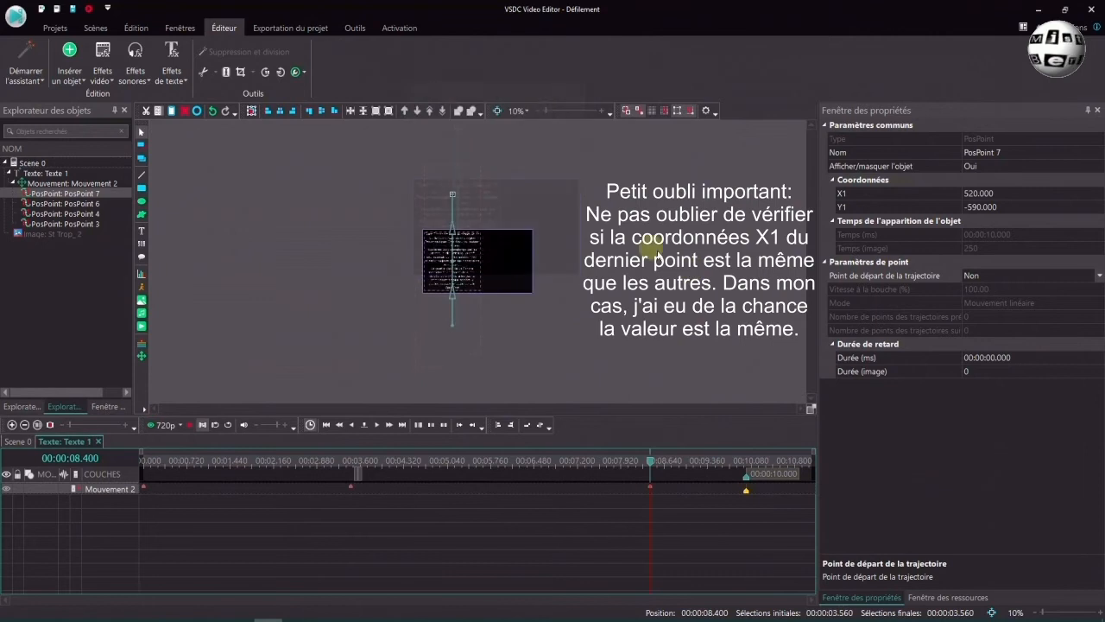
- Preview the text's whole movement from the start, and scrub the timeline to about 00:00:05.280
click(547, 110)
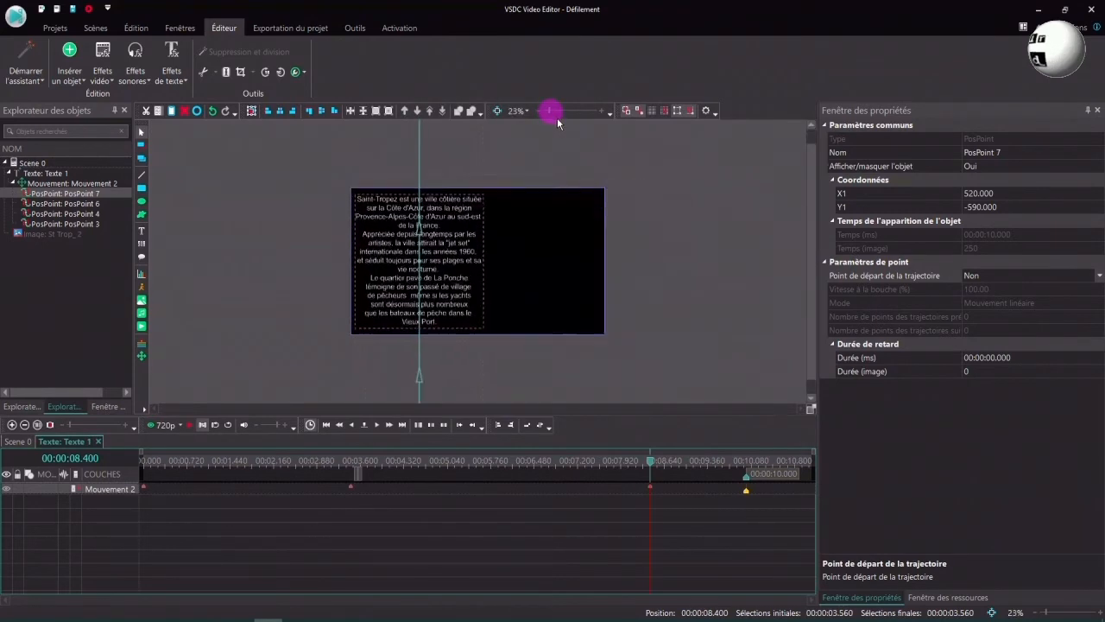
click(148, 465)
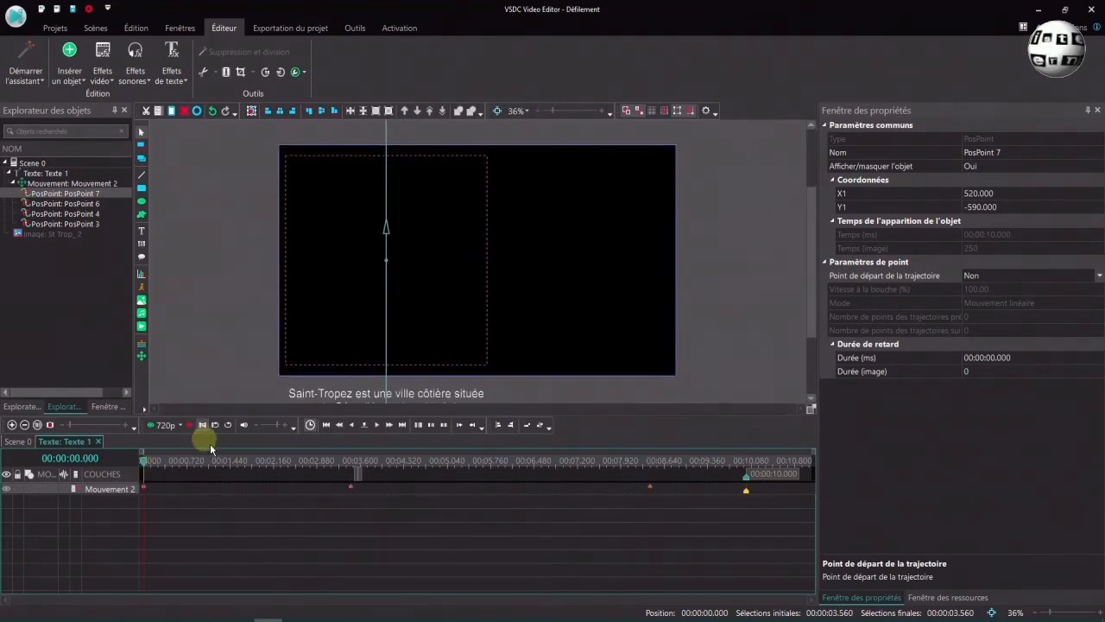
click(190, 425)
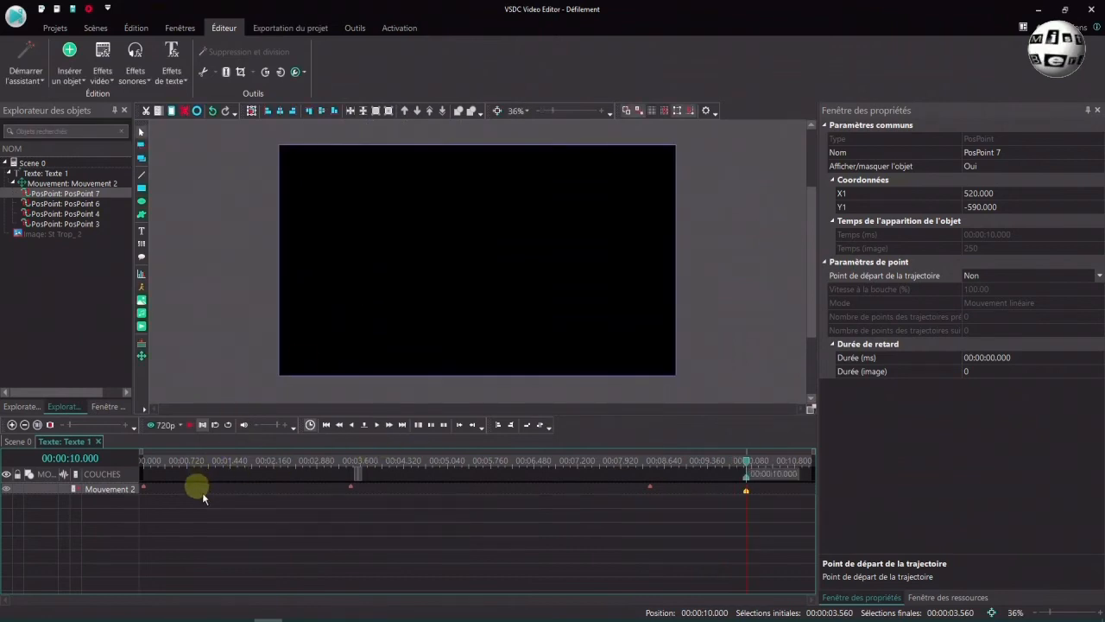
drag(143, 460, 462, 462)
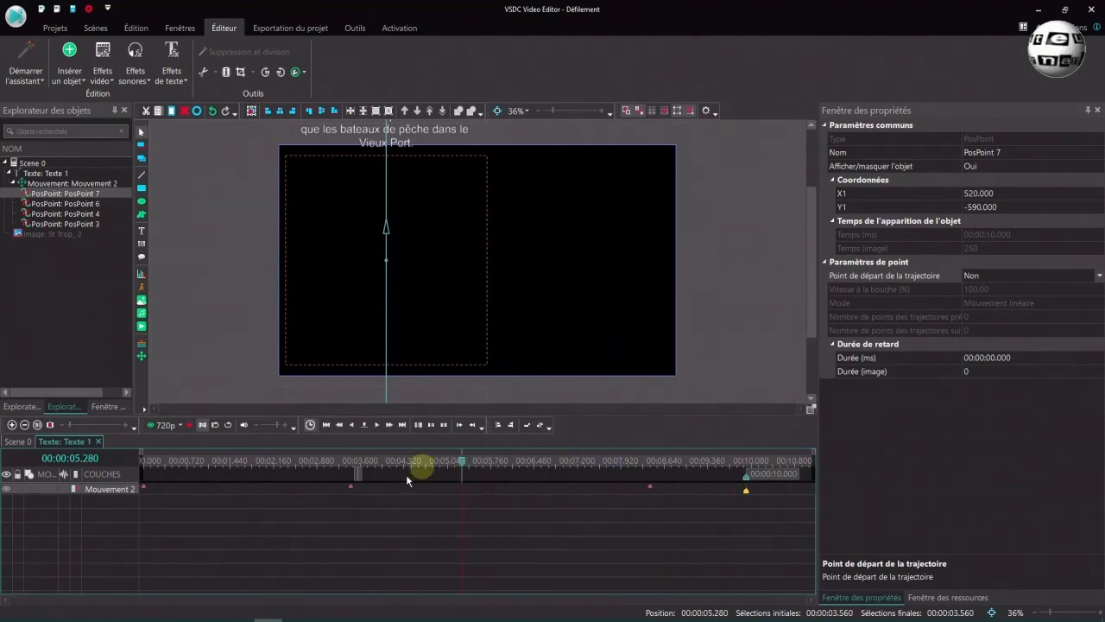
- Set the display duration of Texte 1 to 00:00:20.000
click(649, 487)
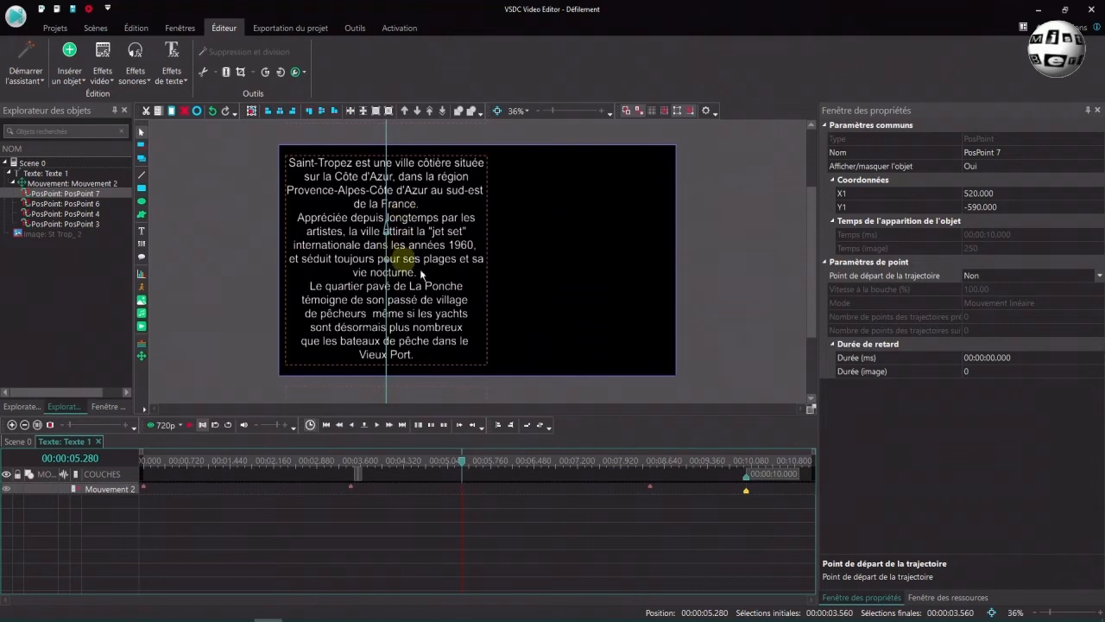
click(62, 172)
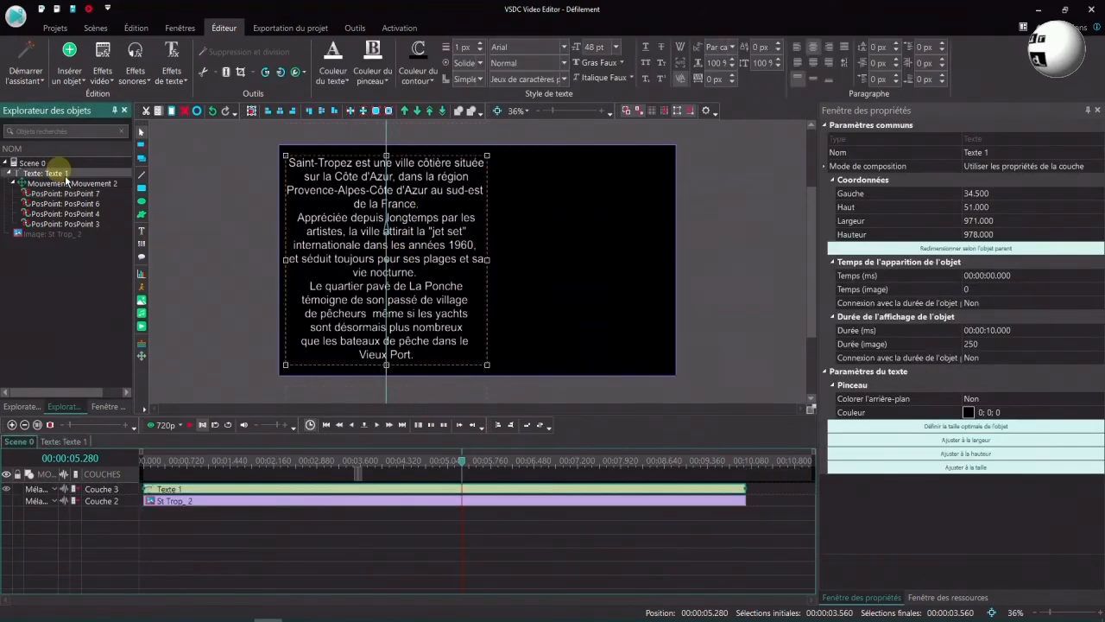
click(973, 385)
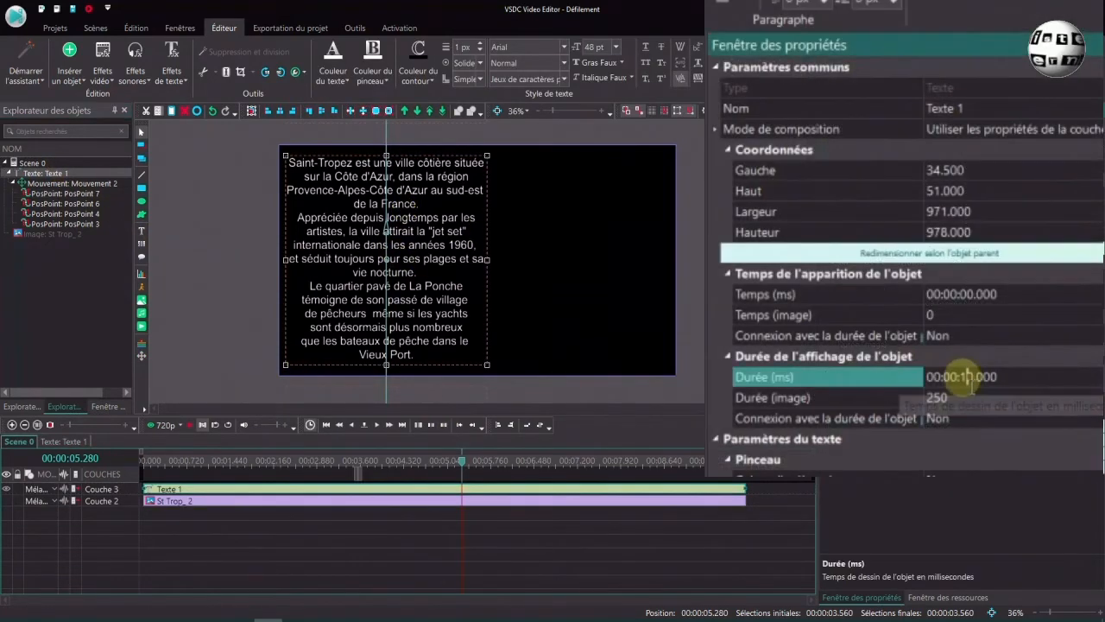
click(966, 378)
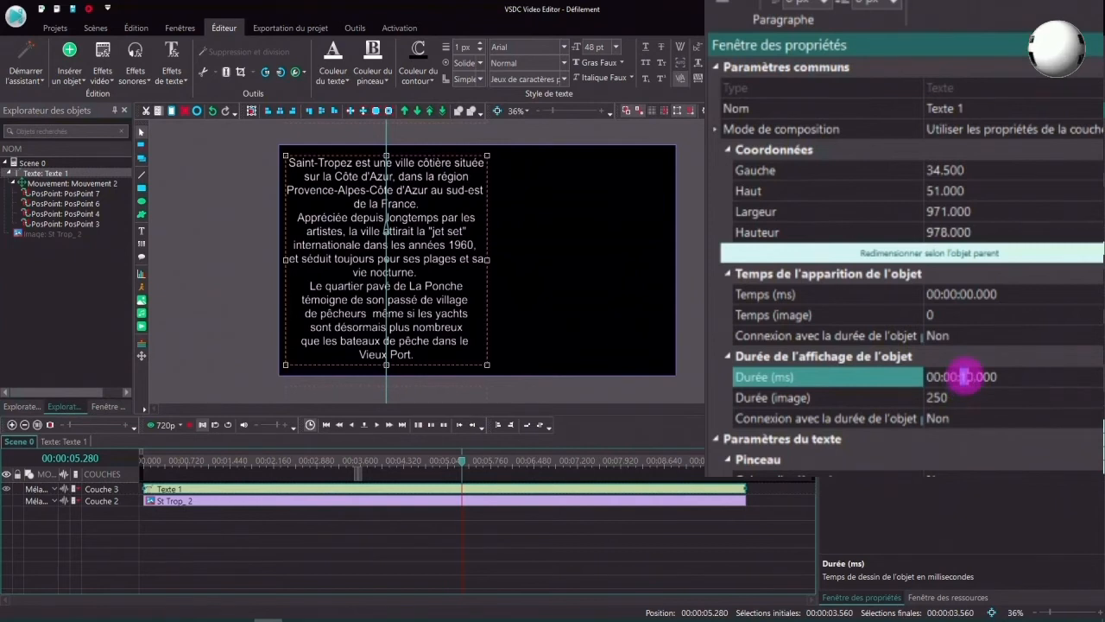
text(2)
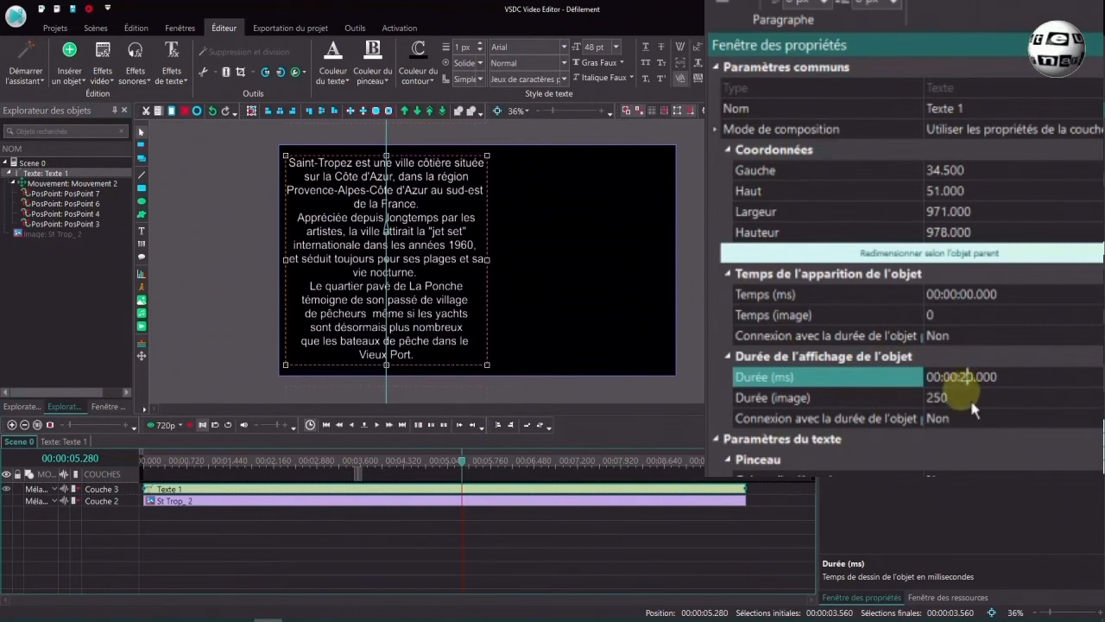
- Open Texte 1's movement and shift the last trajectory point, PosPoint 7, to 00:00:20.000
double_click(389, 489)
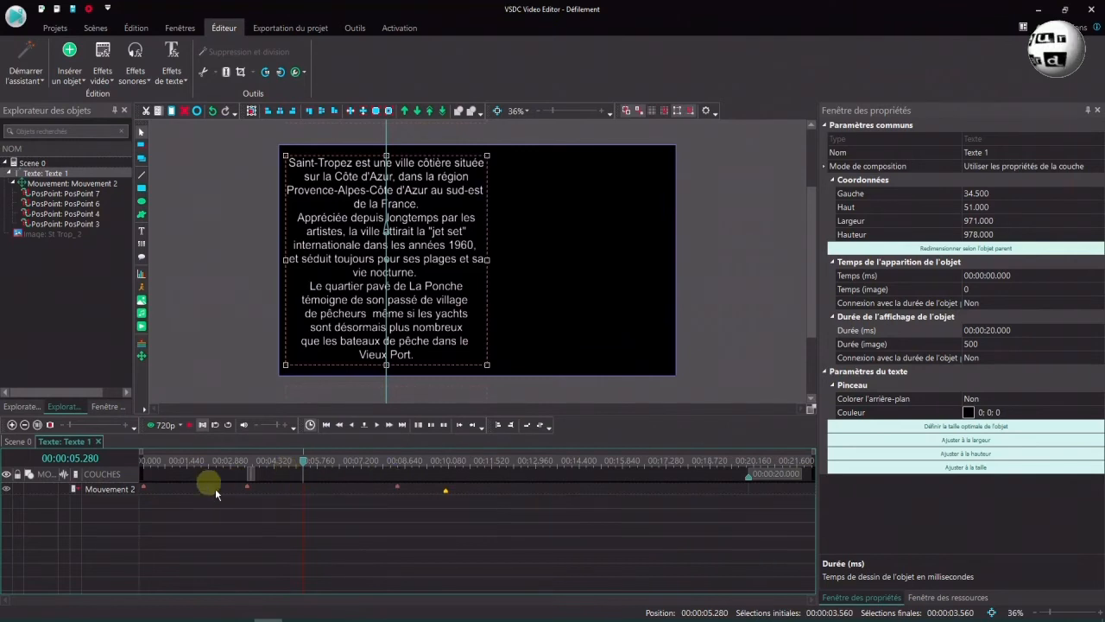
click(446, 493)
drag(447, 493, 747, 490)
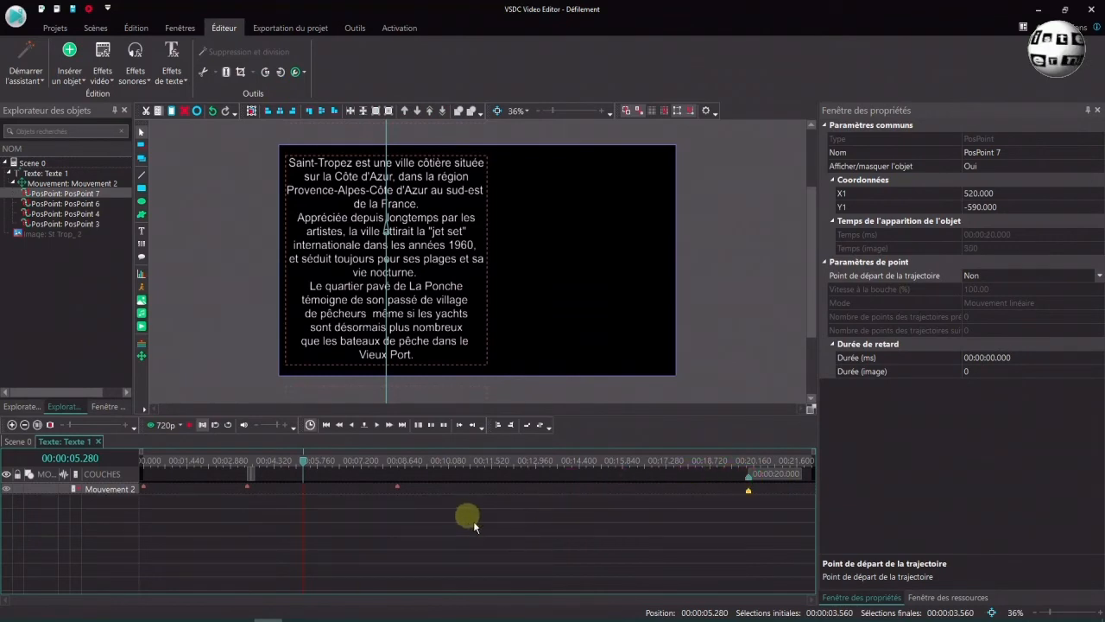
- Place the playhead at 00:00:06.000 and move PosPoint 4 to that time
click(328, 462)
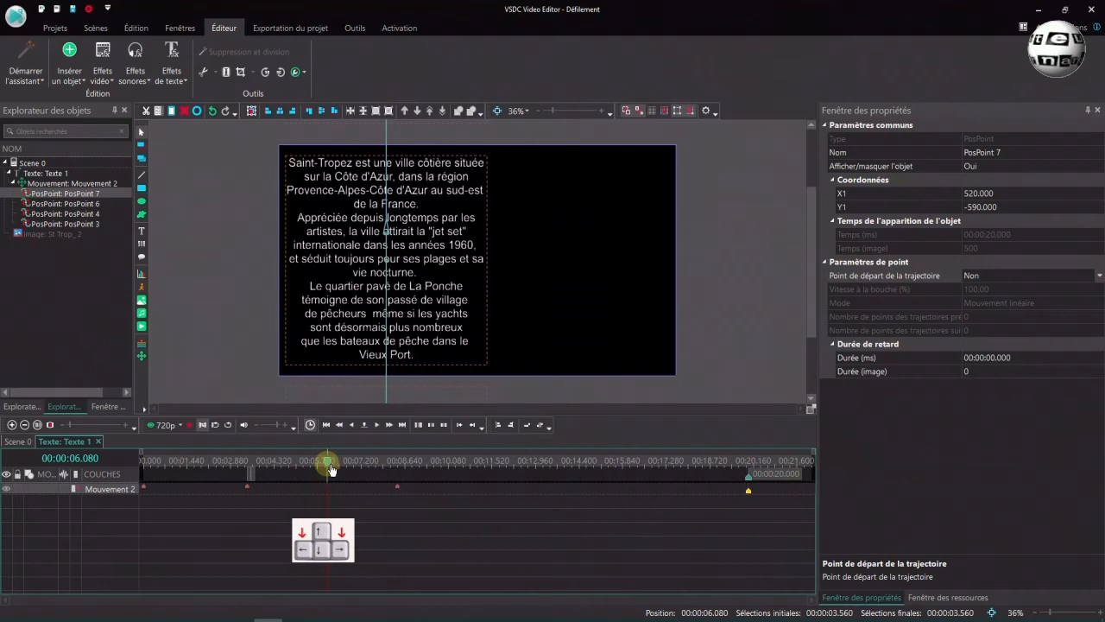
click(248, 487)
mouse_move(250, 491)
mouse_down()
mouse_move(323, 500)
mouse_move(322, 490)
mouse_up()
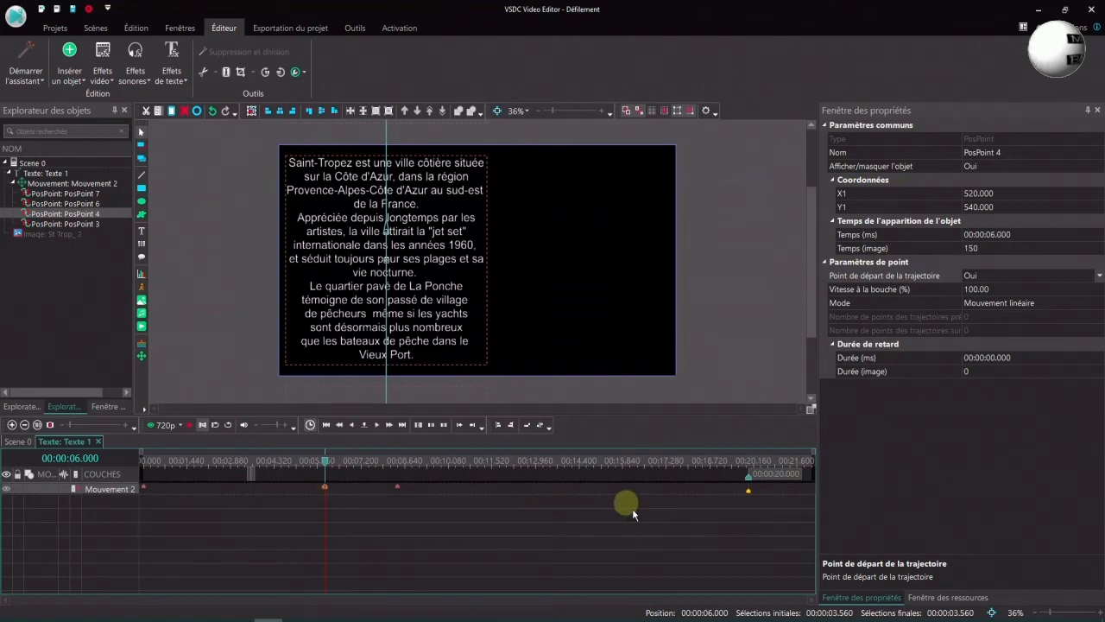
- Move PosPoint 6 to 00:00:18.000, aligned with the playhead, and preview the text's movement from the start
click(700, 465)
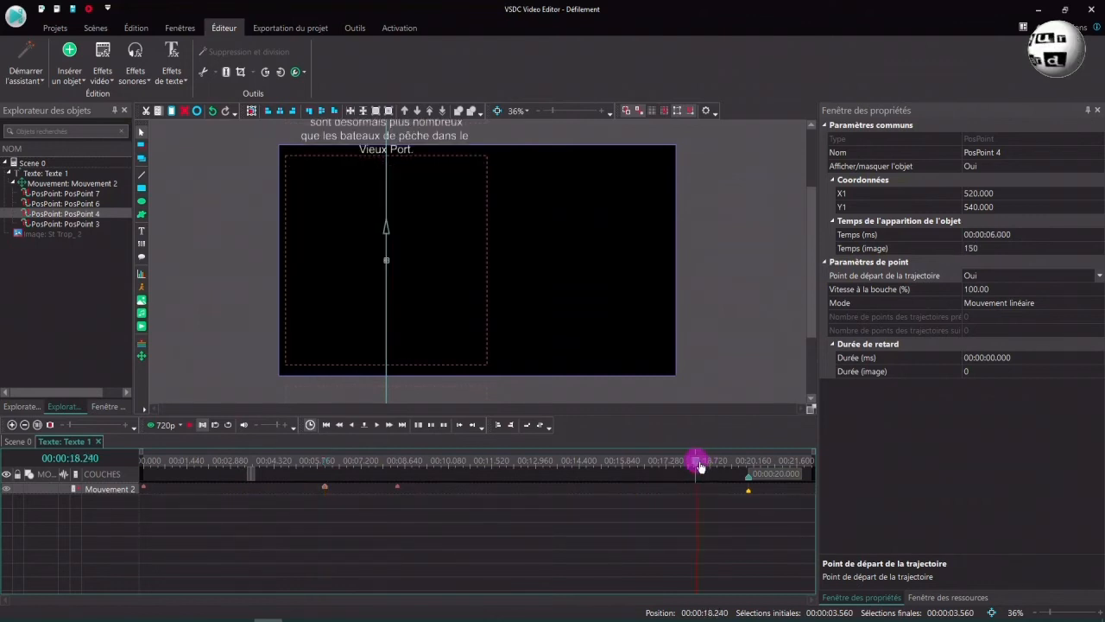
click(697, 465)
click(693, 464)
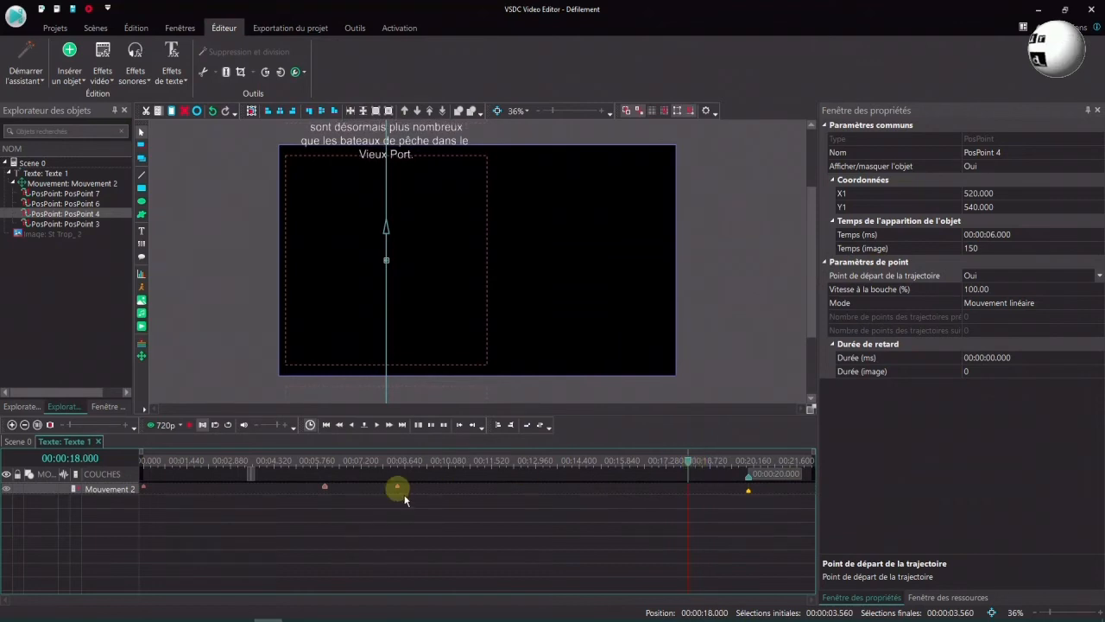
drag(400, 493, 687, 490)
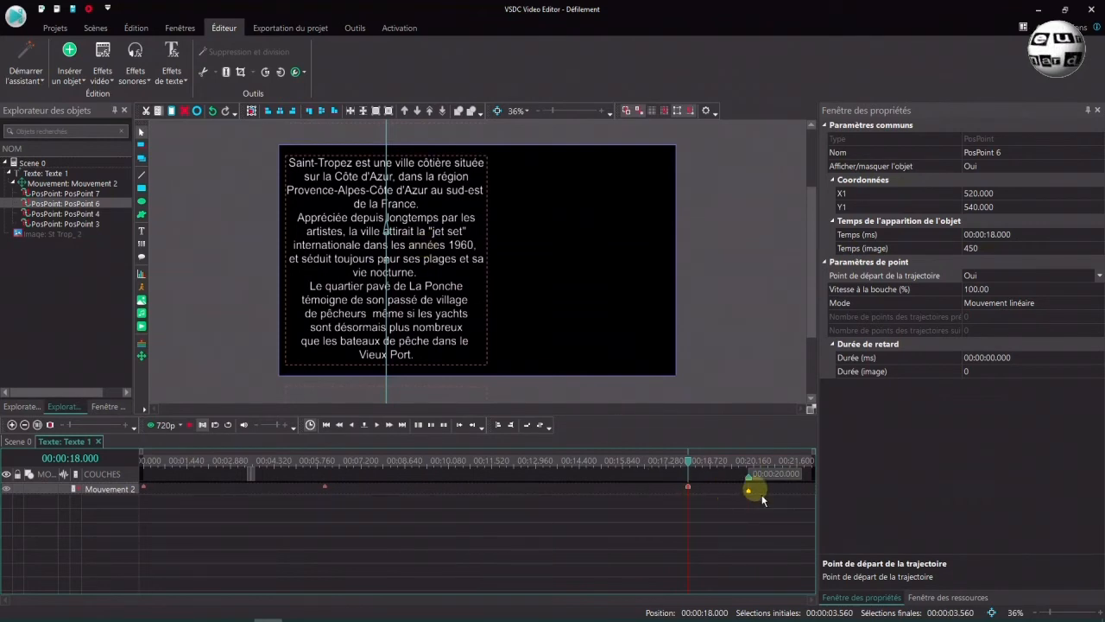
click(327, 425)
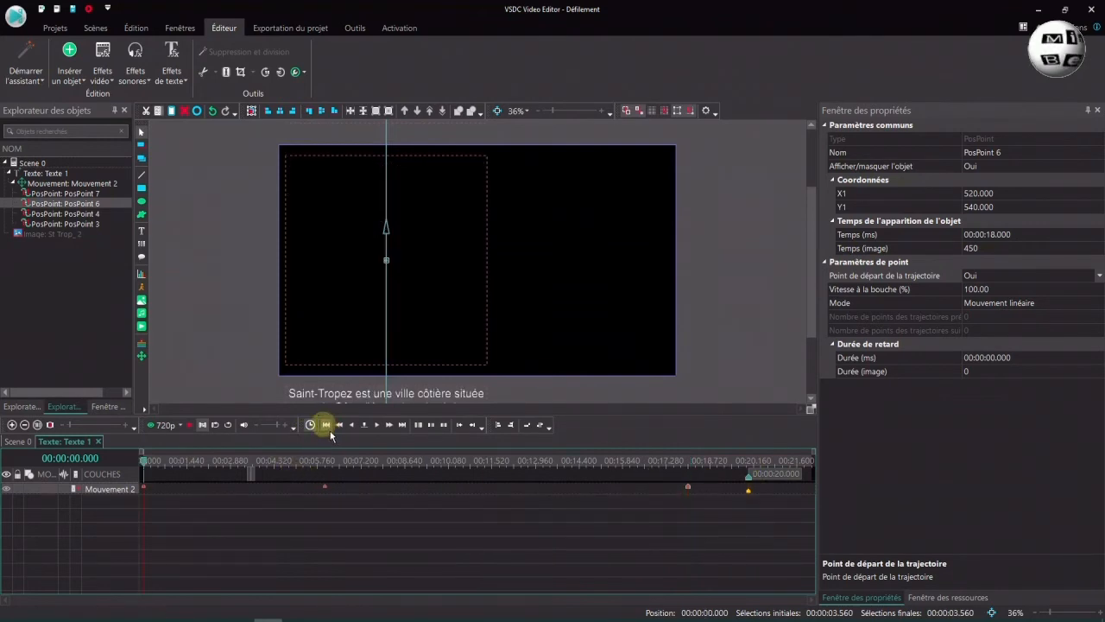
click(193, 426)
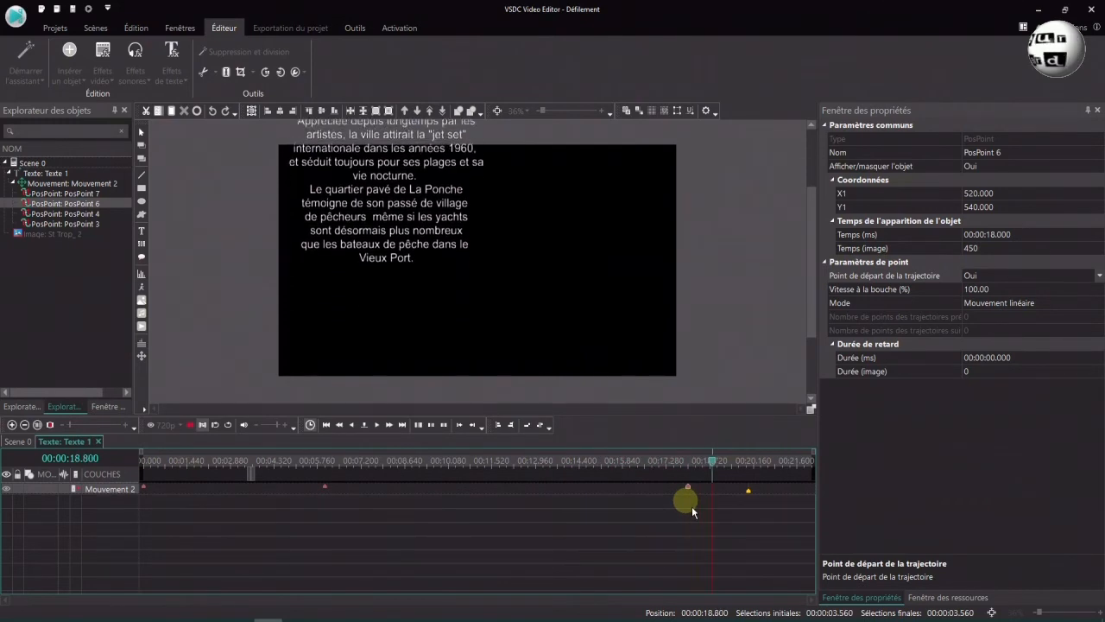
- Return to Scene 0, make the St Trop_ 2 image layer visible and set the image's duration to 00:00:20.000
click(17, 441)
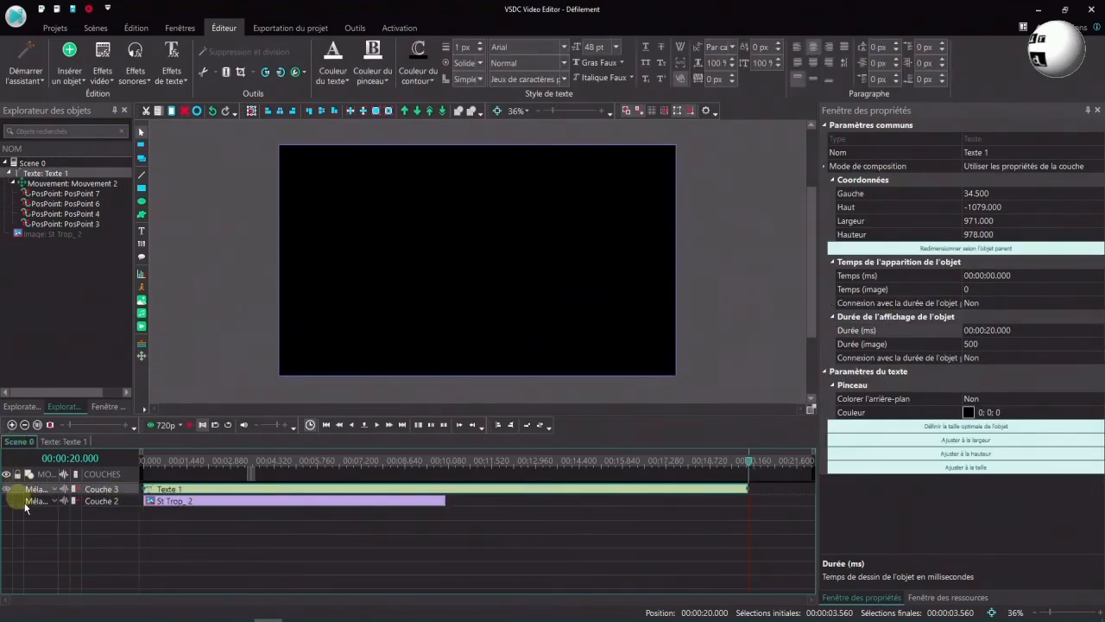
click(11, 502)
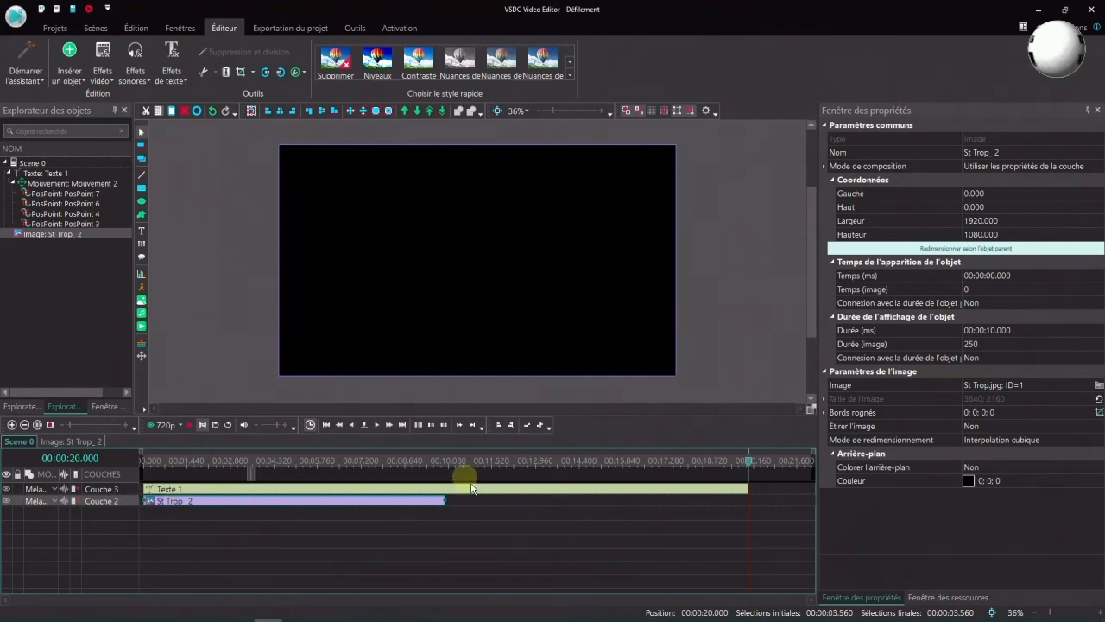
click(987, 330)
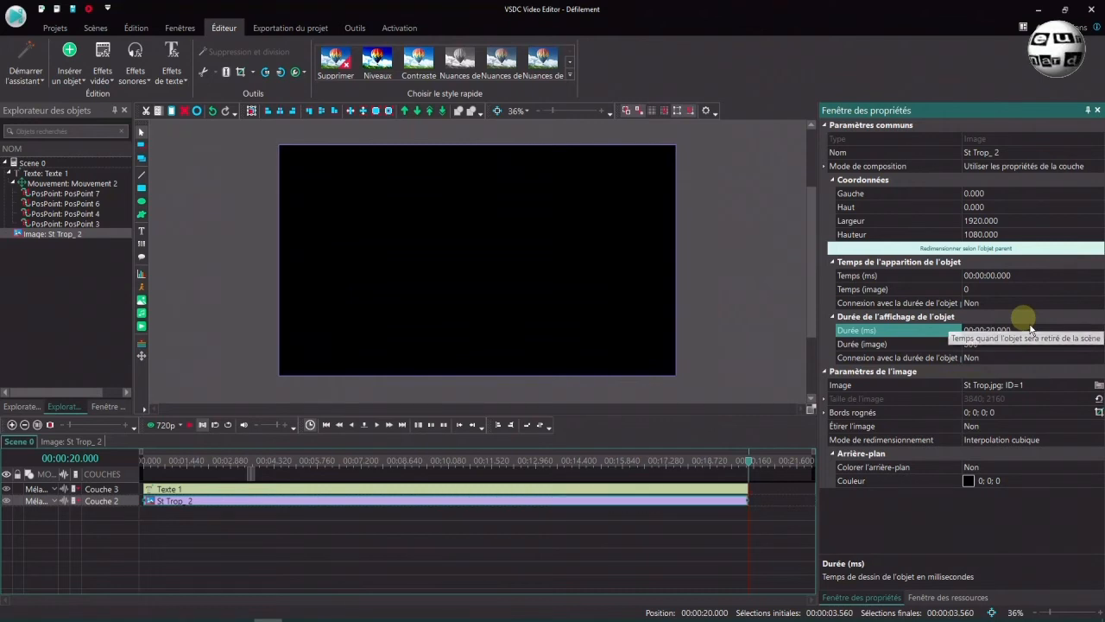
- Preview the scene from the start and stop at 00:00:06.120 to check the text's readability over the image
click(328, 424)
click(202, 432)
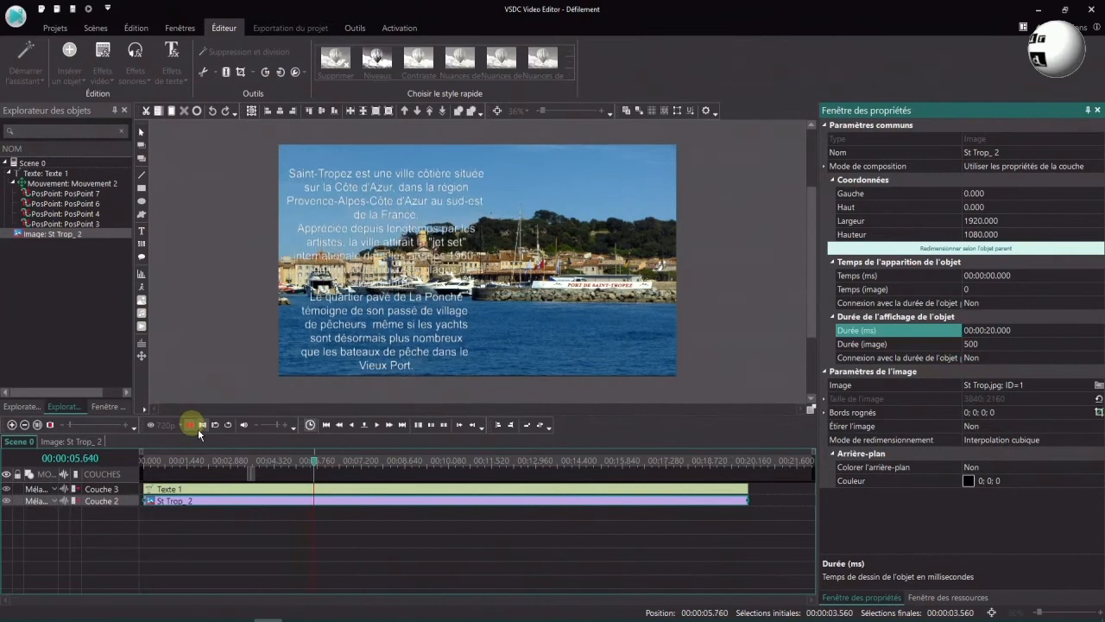
click(198, 428)
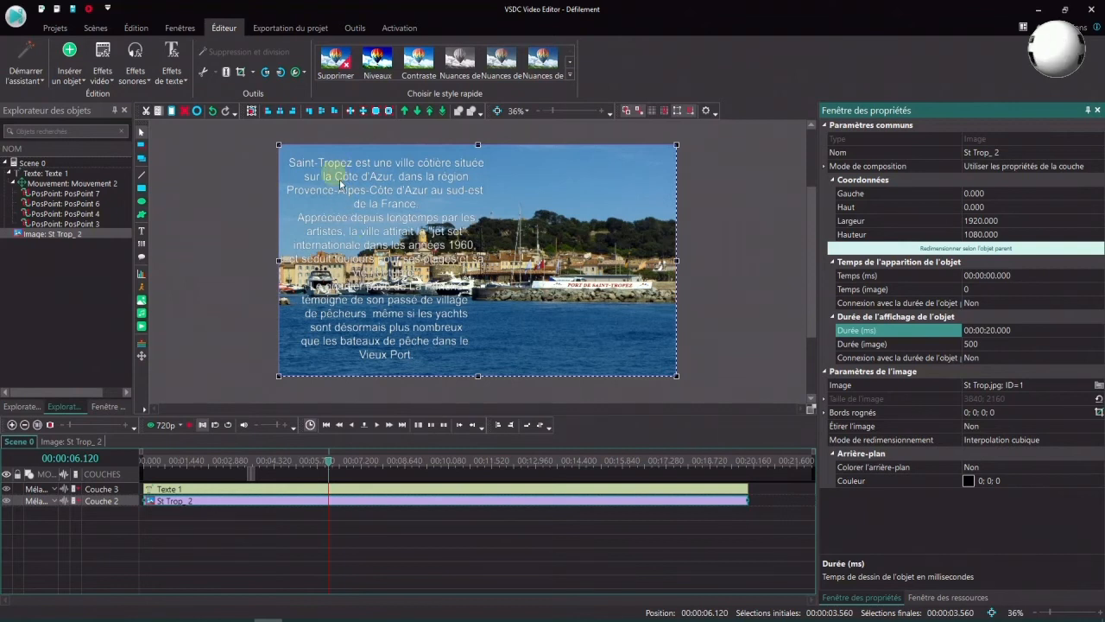
- Draw a rectangle about 1009 by 1058 over the text below the scene, starting at 00:00:00.000, and lower it one layer behind the text
drag(547, 110, 525, 133)
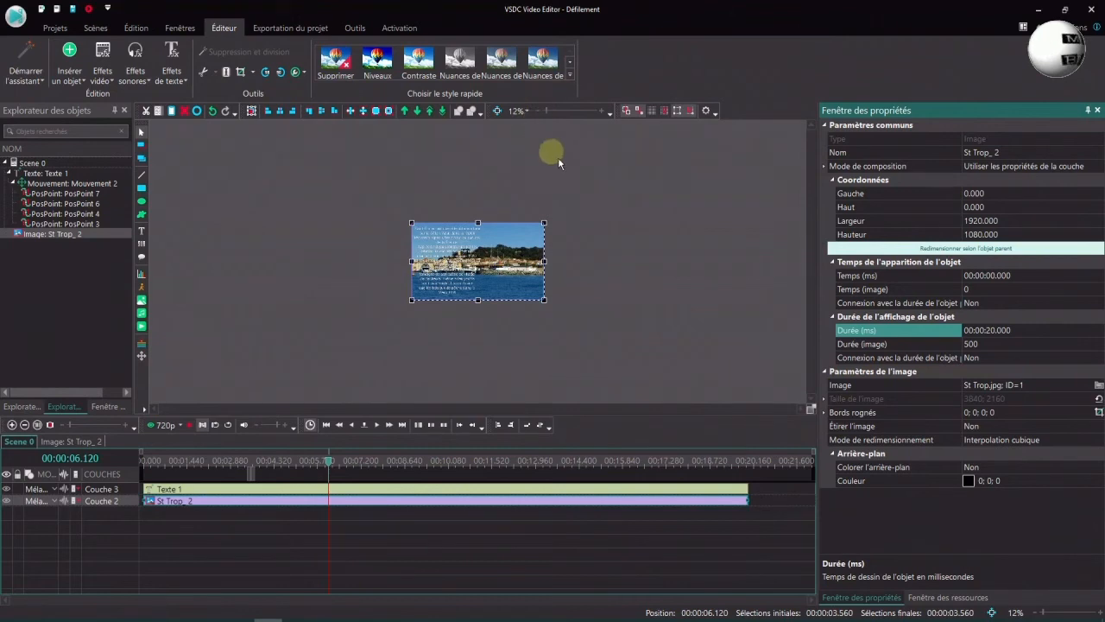
click(327, 425)
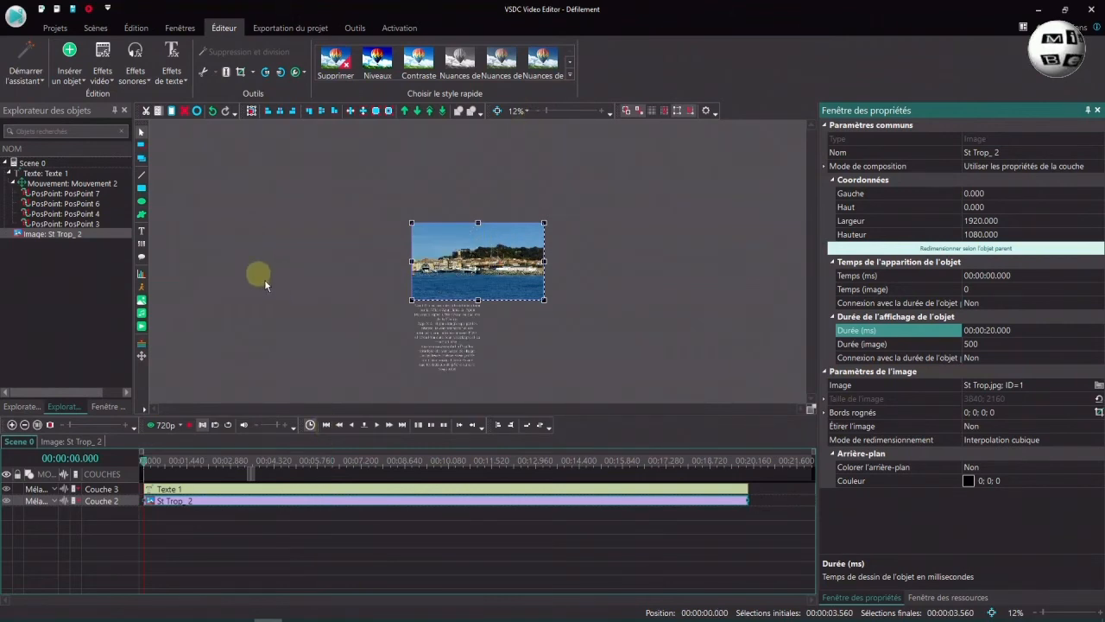
click(144, 192)
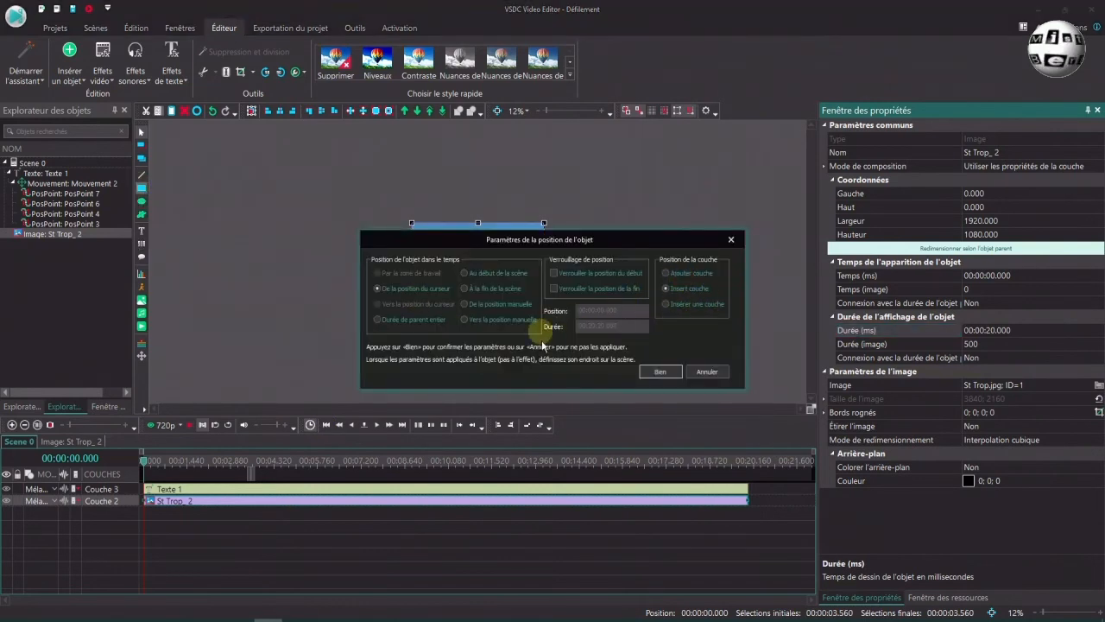
click(665, 273)
click(670, 372)
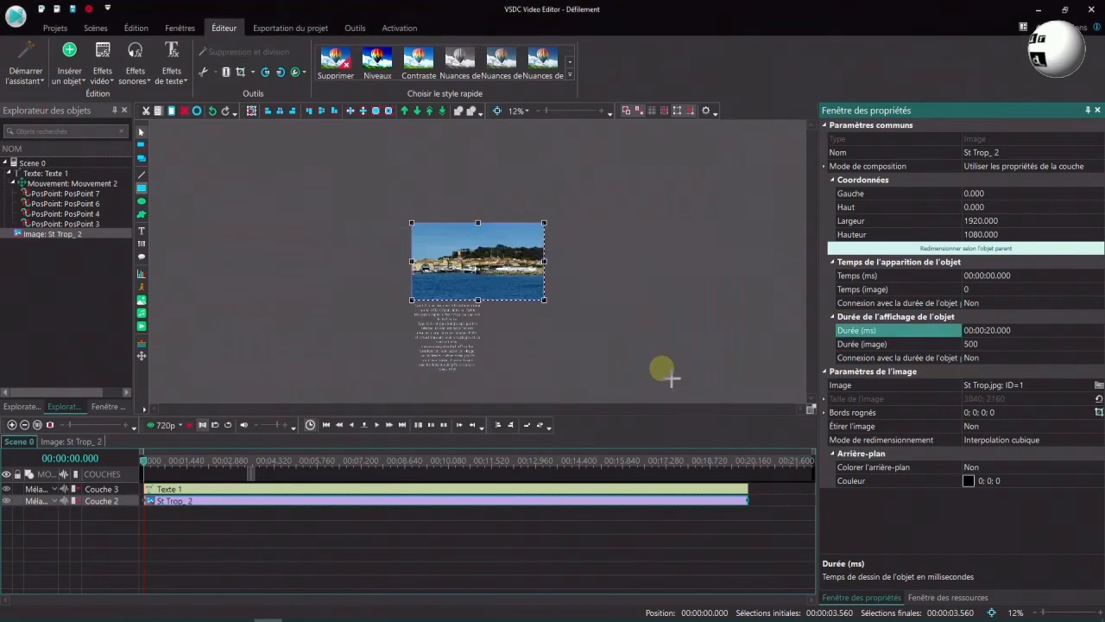
mouse_move(422, 249)
mouse_down()
mouse_move(424, 345)
mouse_move(528, 362)
mouse_up()
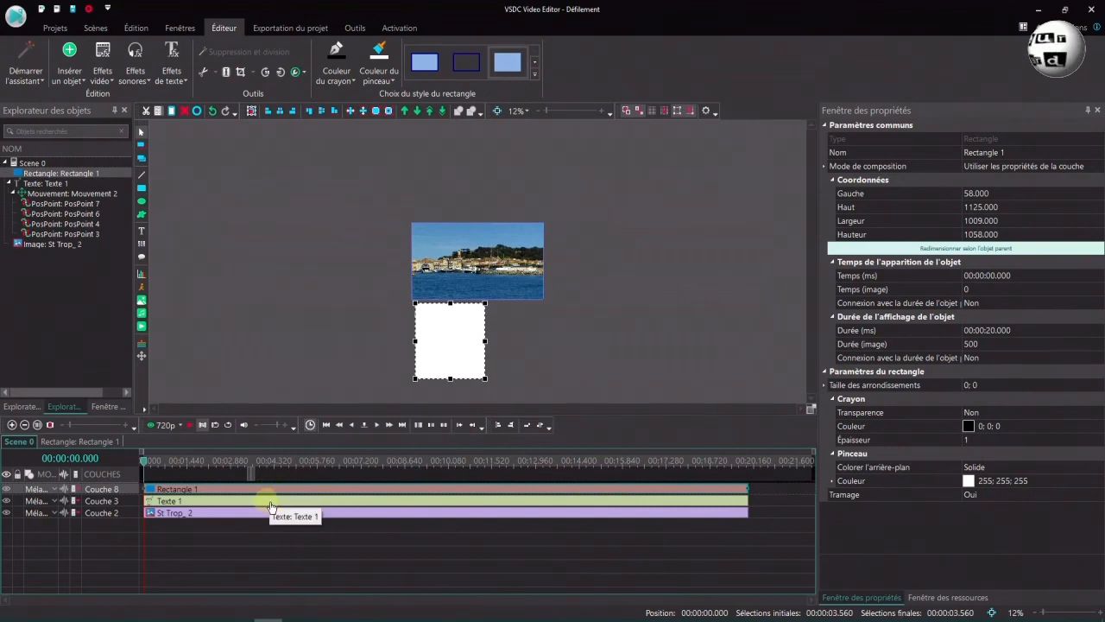
click(422, 116)
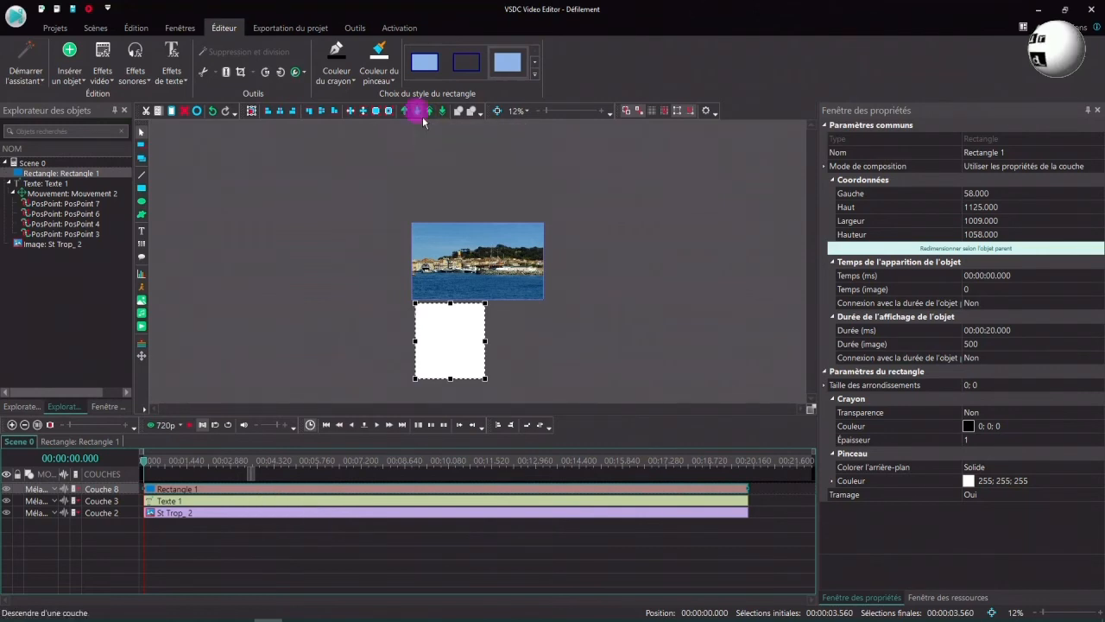
- Change the rectangle's fill colour to light grey, 171; 171; 171
click(554, 119)
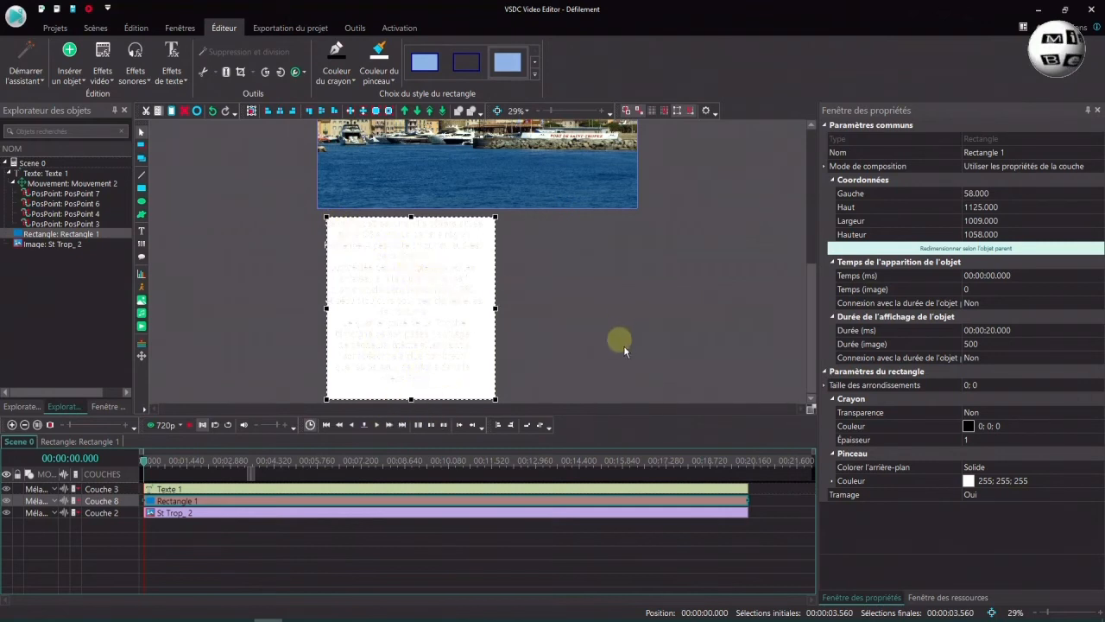
click(870, 482)
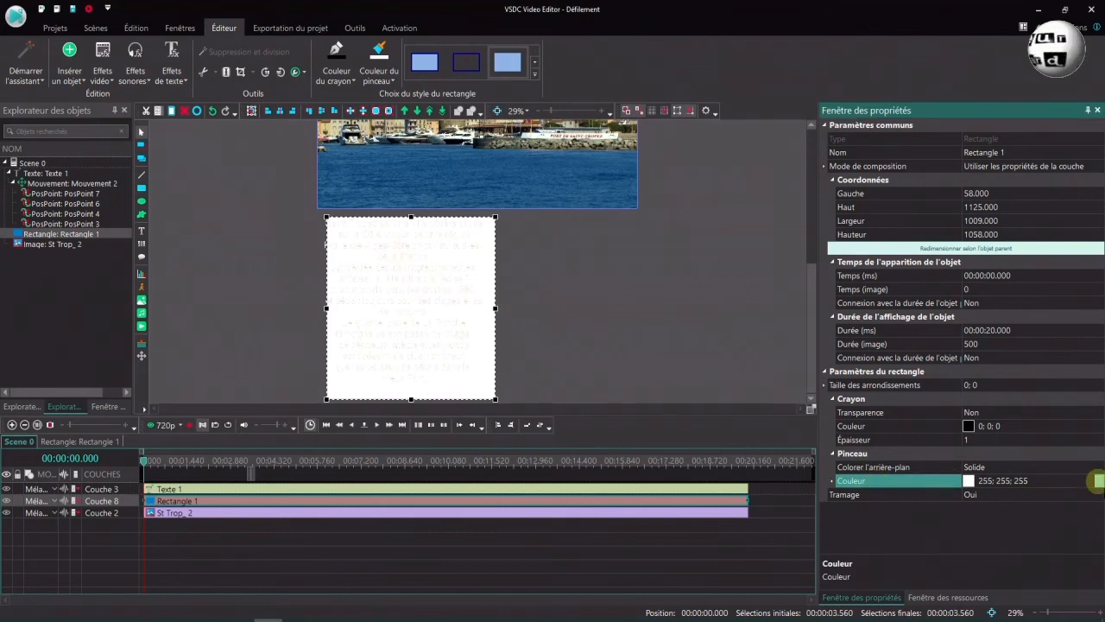
click(1097, 481)
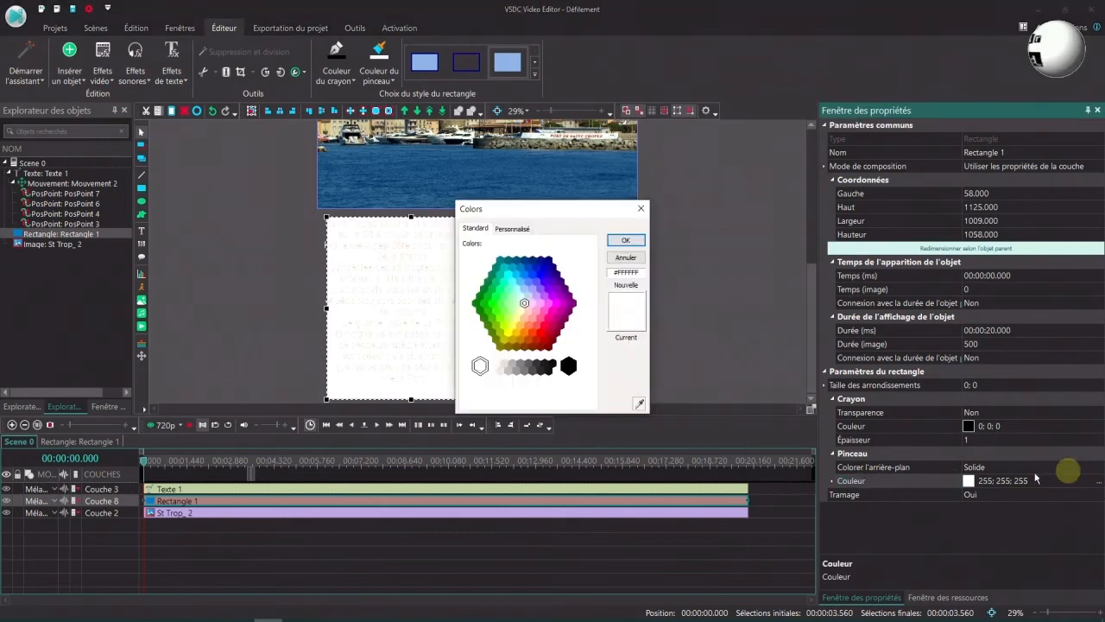
click(528, 370)
click(511, 228)
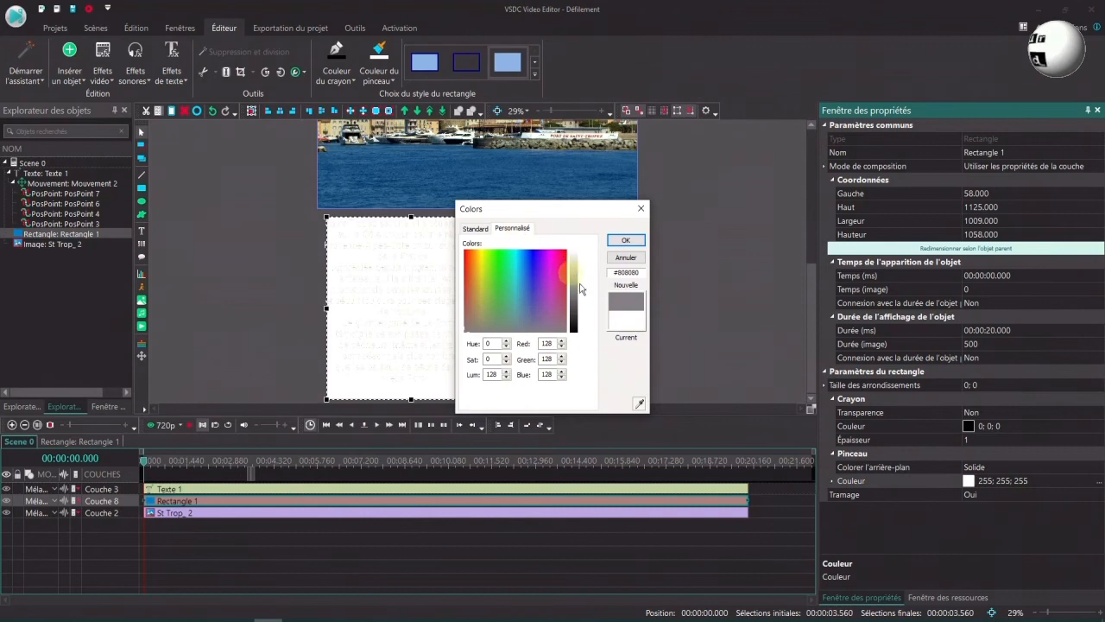
drag(585, 292, 585, 282)
click(625, 240)
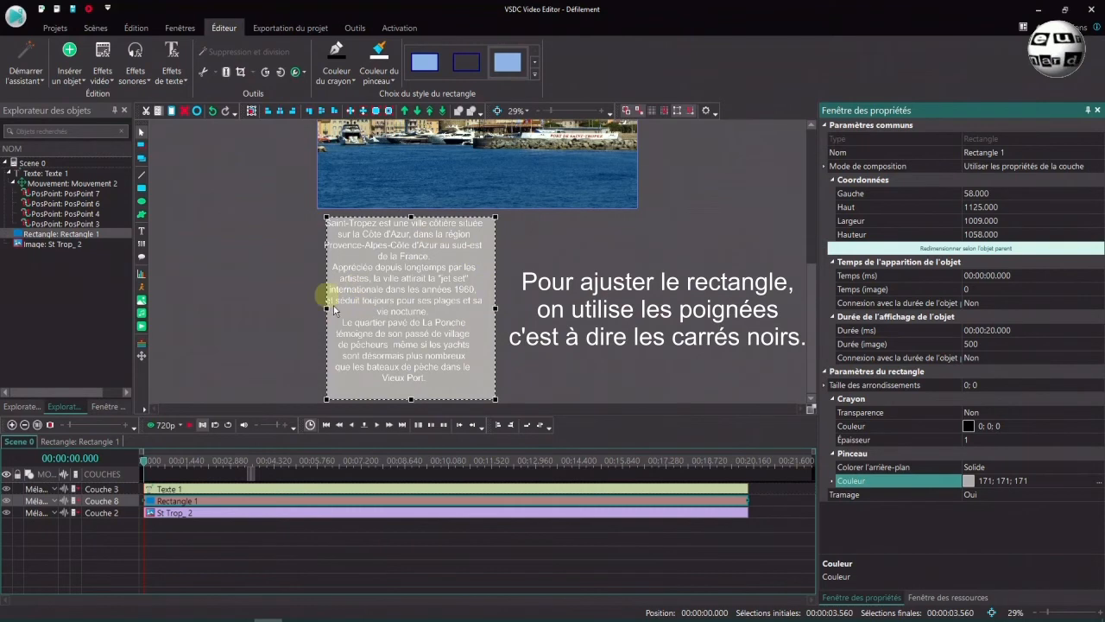
- Resize the rectangle to frame the text closely, with left 17, top 1114, width 1014 and height 1010
drag(327, 308, 319, 309)
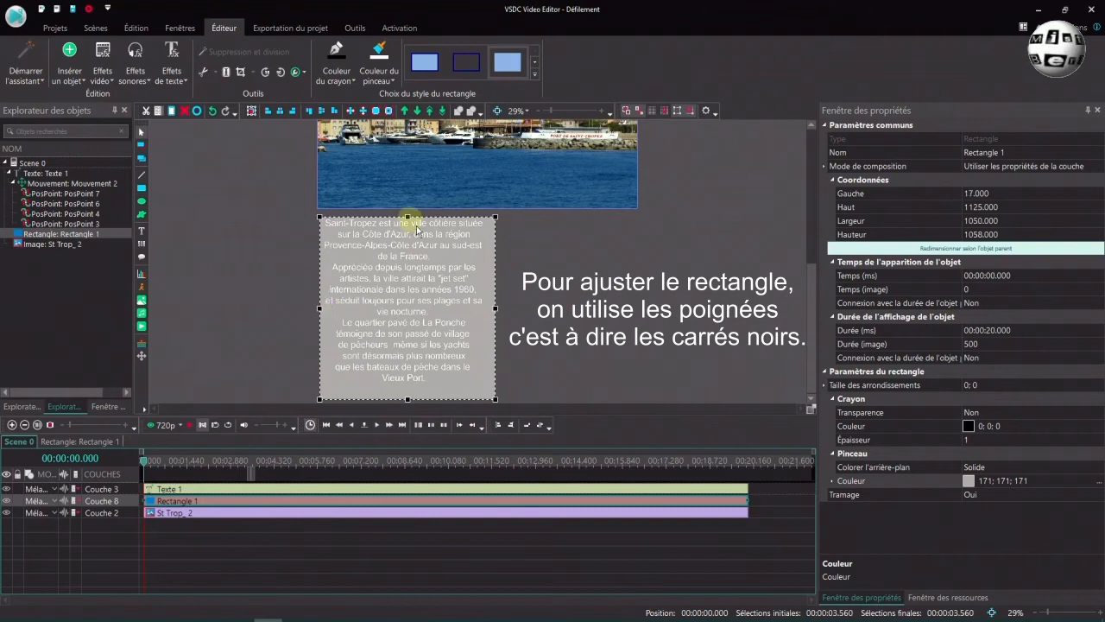
drag(407, 216, 407, 214)
drag(407, 399, 406, 388)
drag(494, 311, 489, 313)
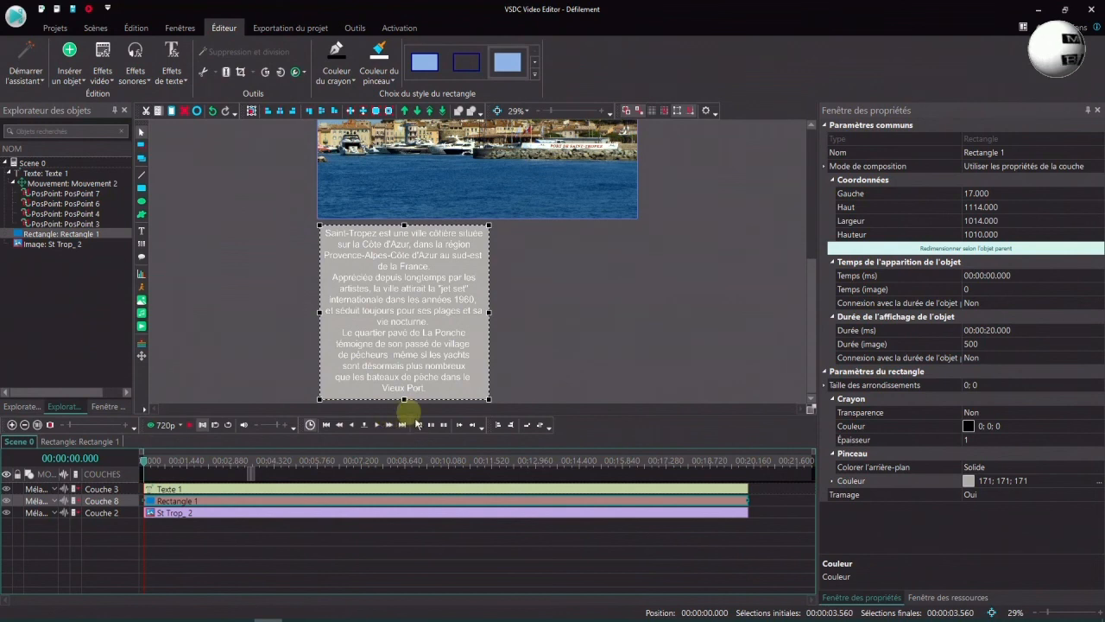
- Preview the first seconds of the scene to compare the text and rectangle, and return the playhead to the start
click(198, 433)
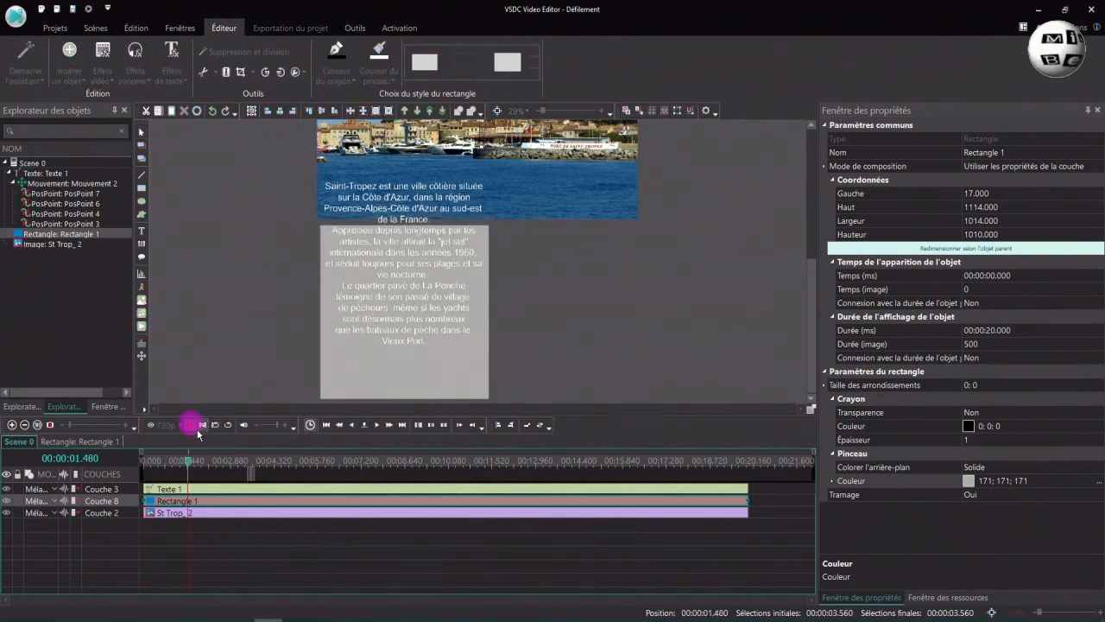
click(198, 433)
click(325, 424)
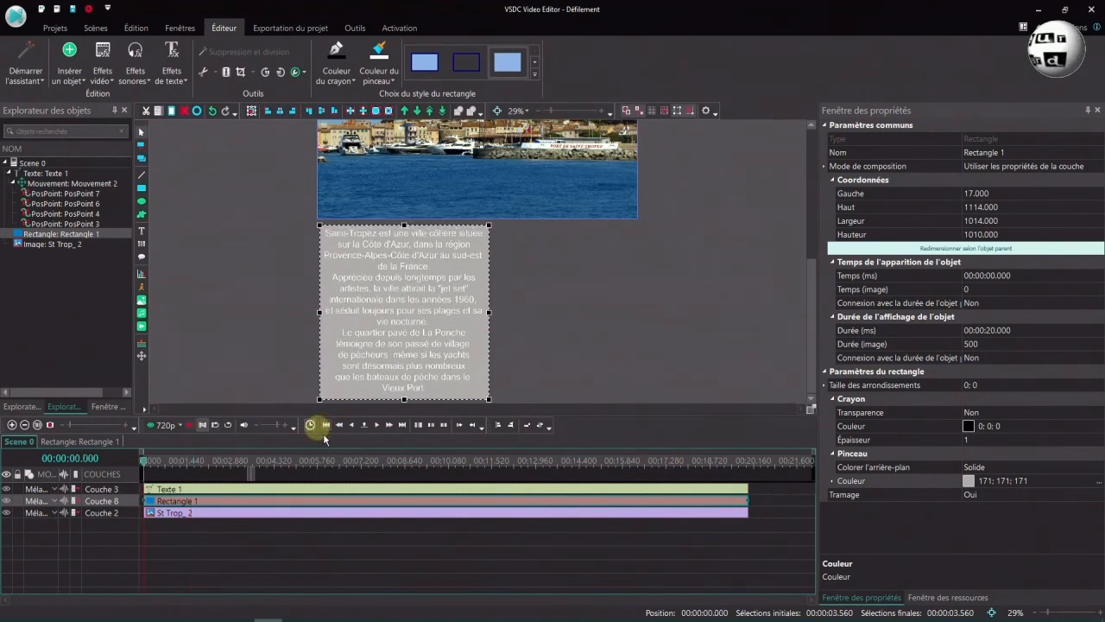
- Copy the Mouvement 2 effect from the text and paste it into Rectangle 1 so both follow the same path
click(358, 489)
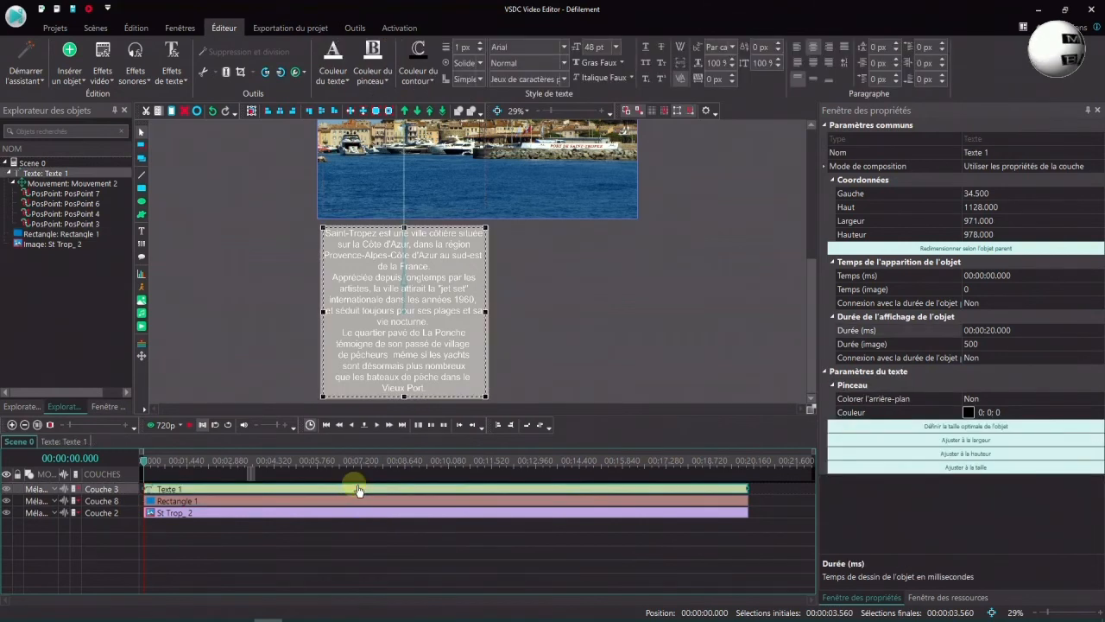
click(102, 183)
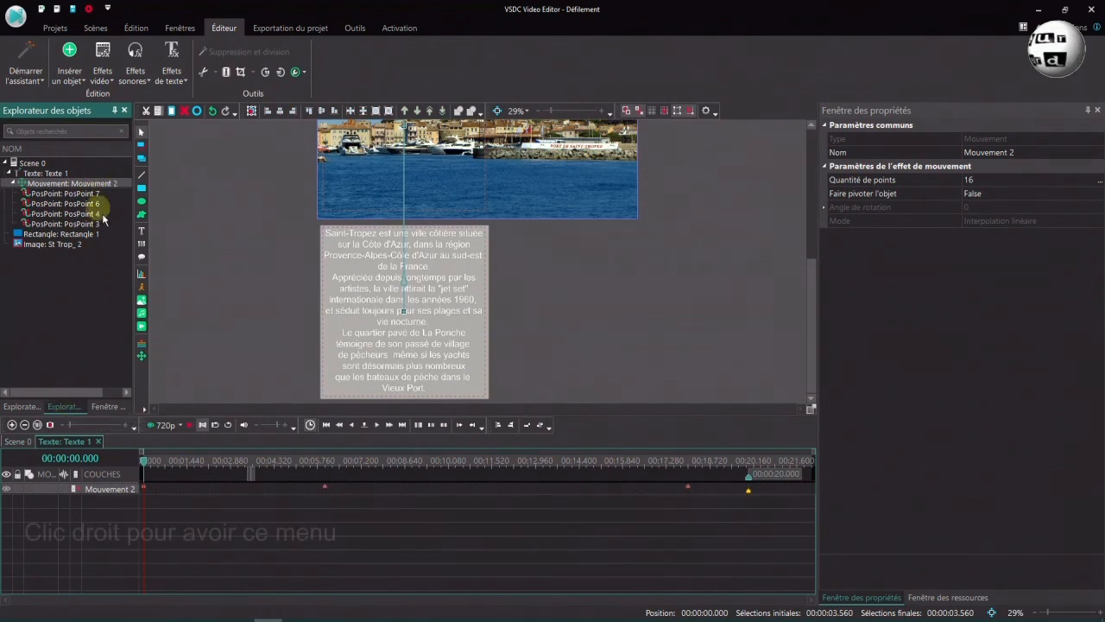
right_click(95, 183)
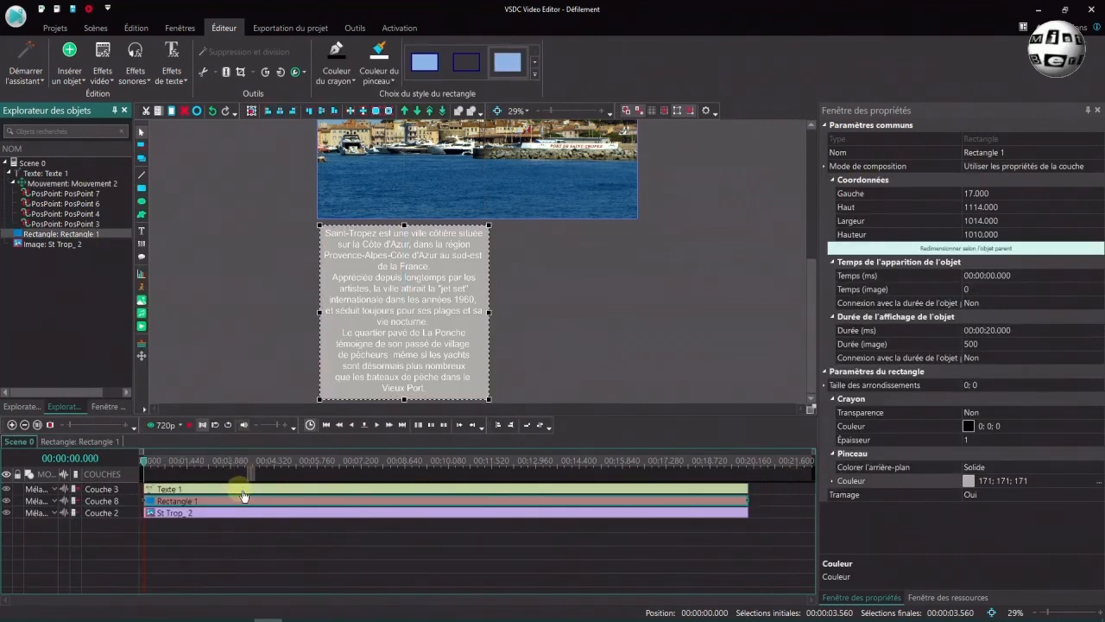
double_click(245, 510)
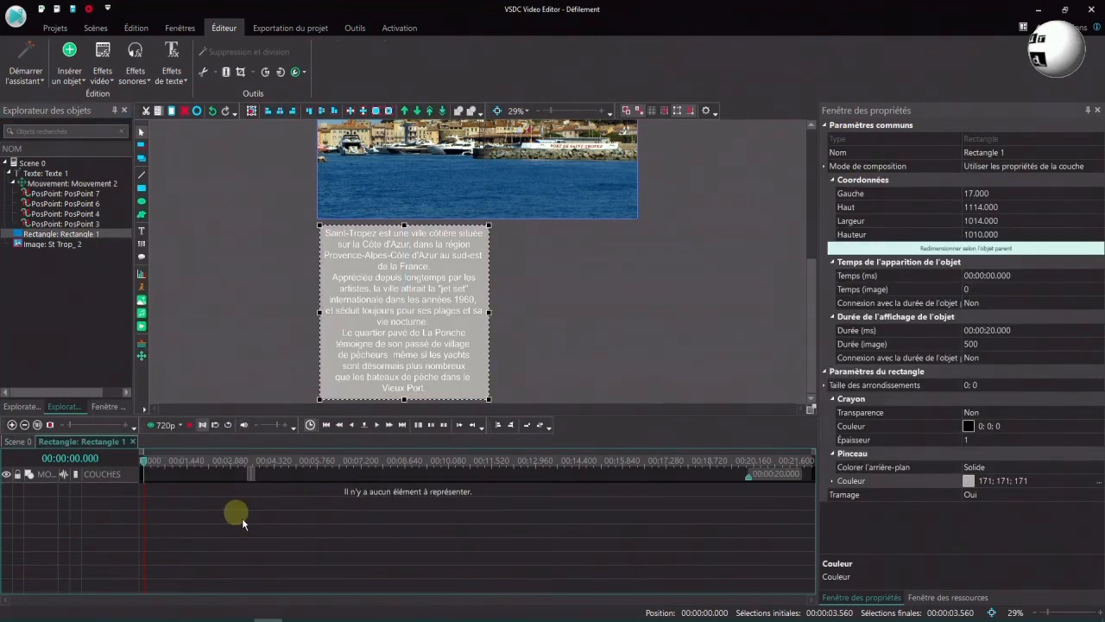
right_click(242, 500)
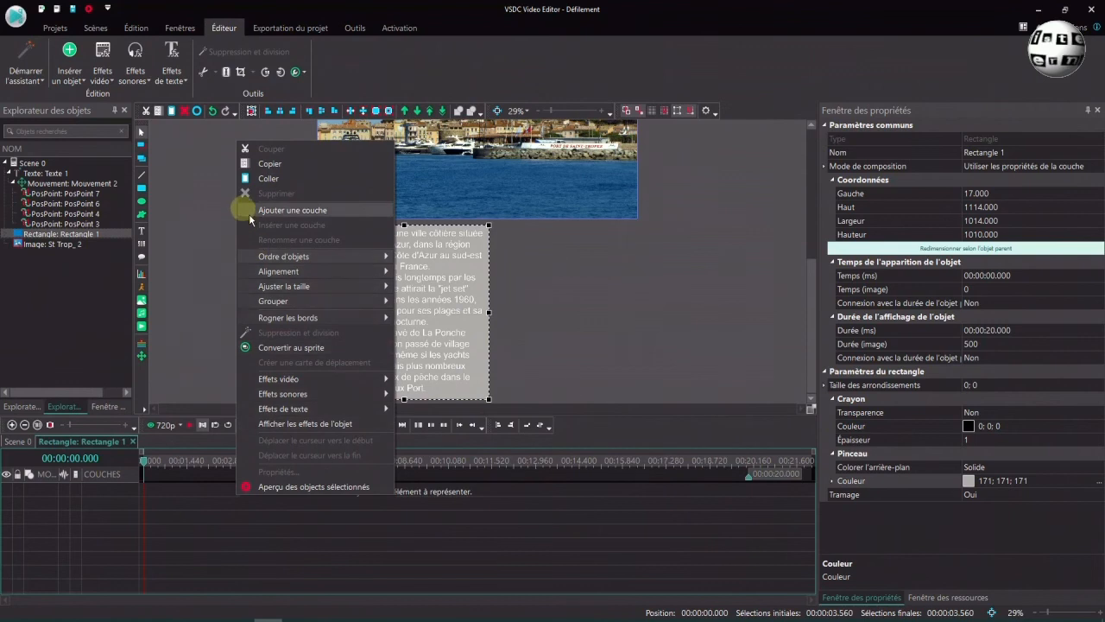
click(265, 179)
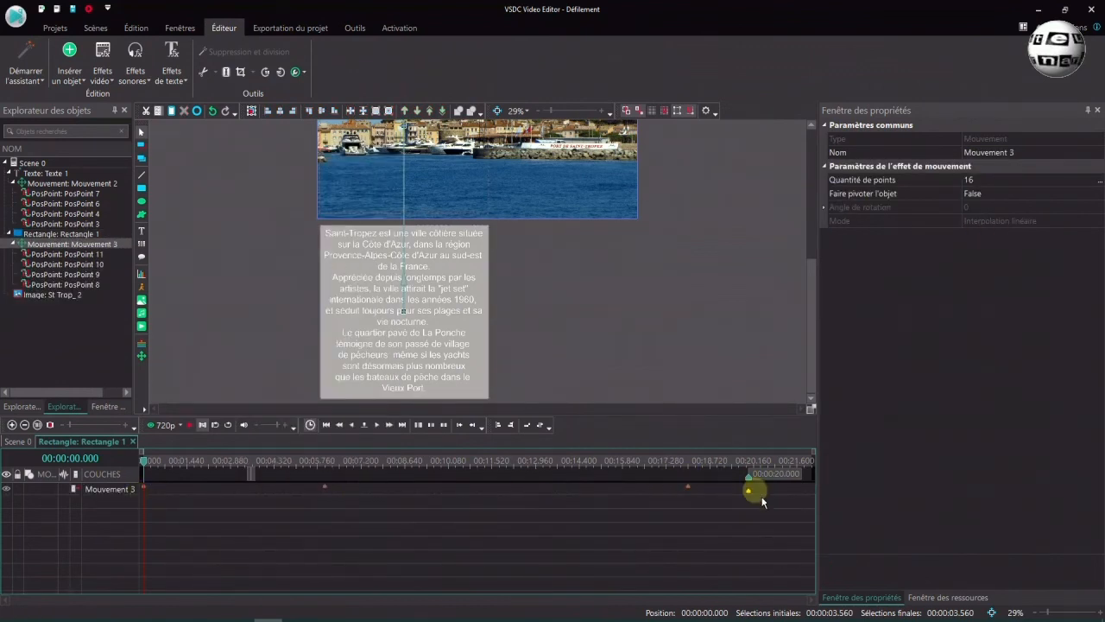
- Preview the rectangle and text moving together, stopping at about 8.4 seconds to inspect their alignment over the image
drag(818, 285, 818, 239)
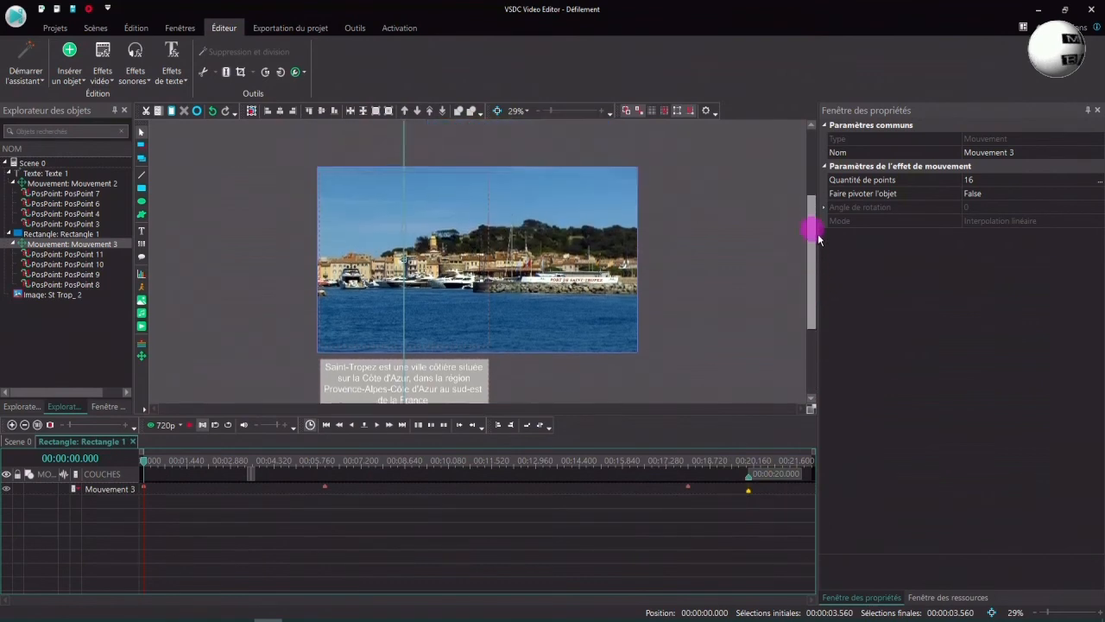
click(189, 425)
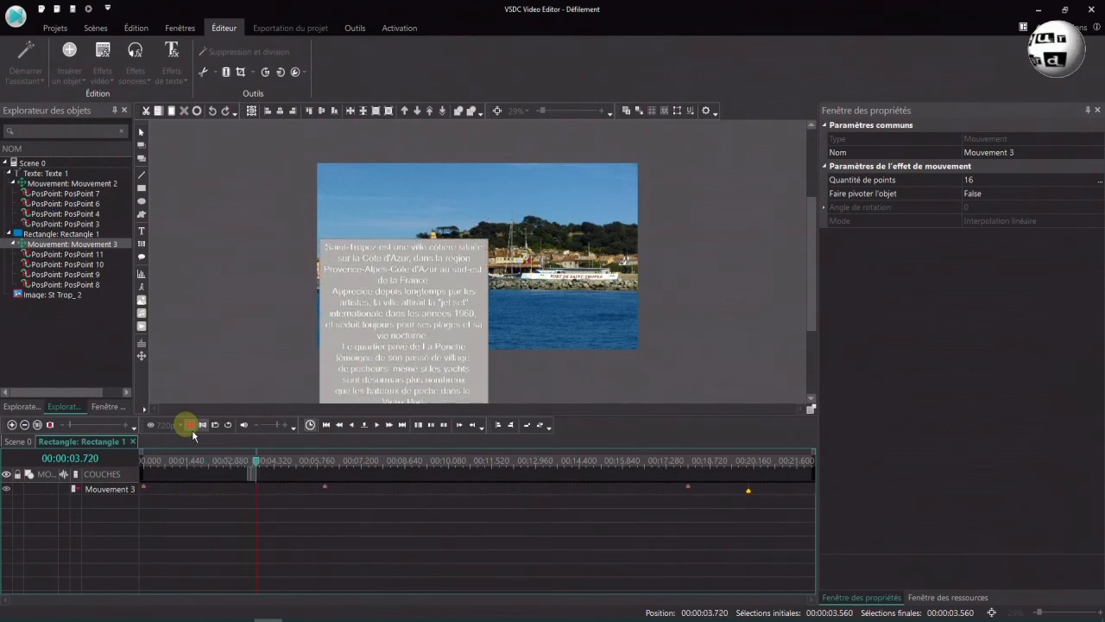
click(190, 427)
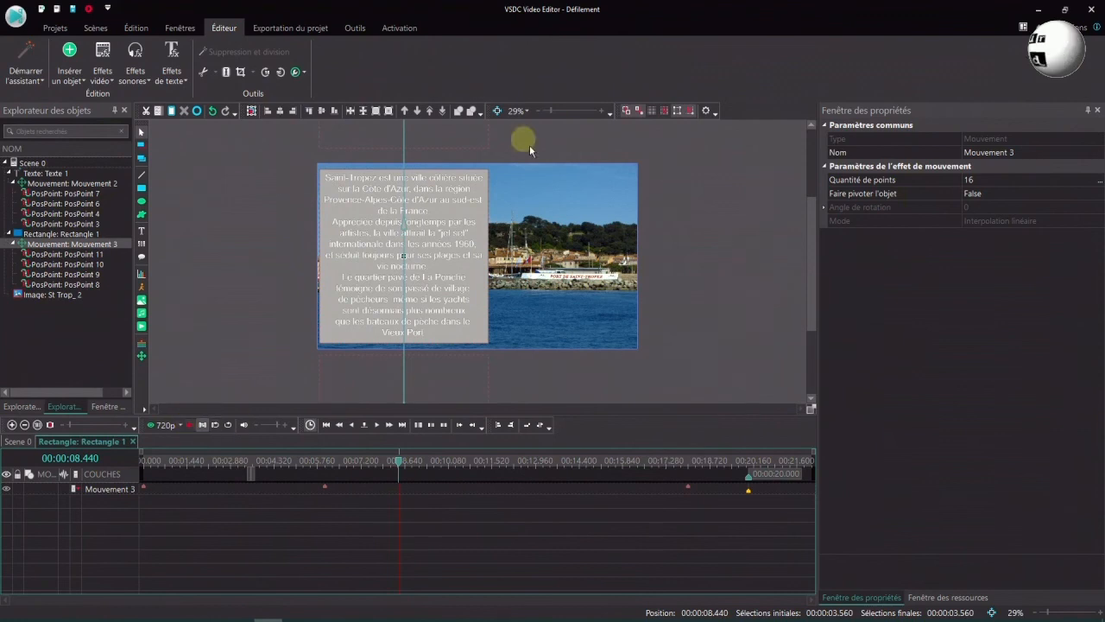
scroll(555, 115, up, 3)
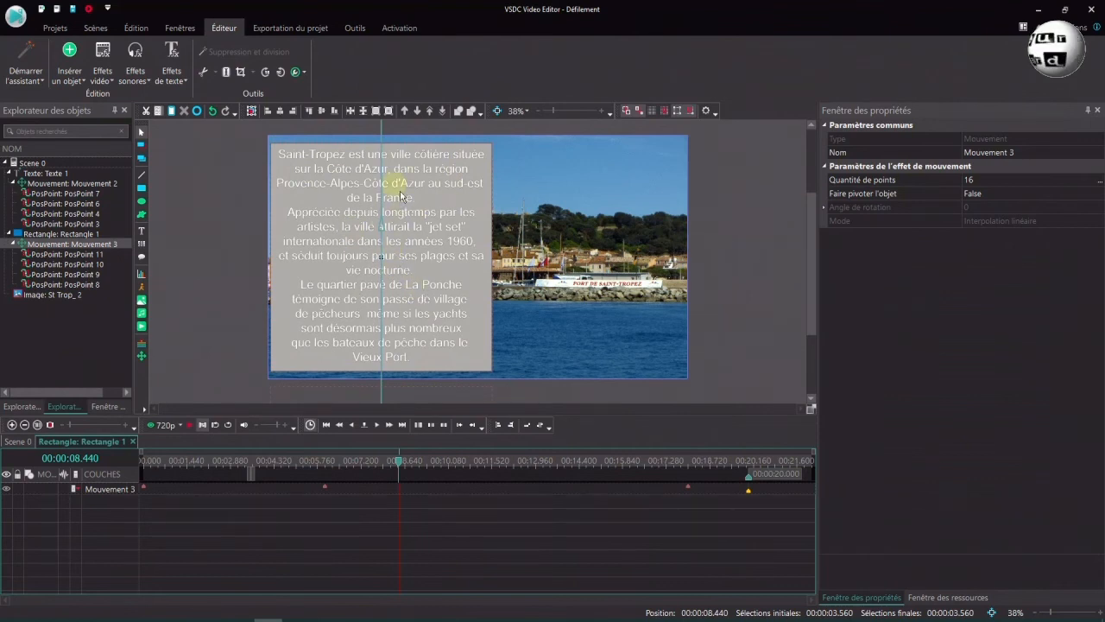
- Set the blend mode of the rectangle's layer in Scene 0 to Multiply
click(17, 441)
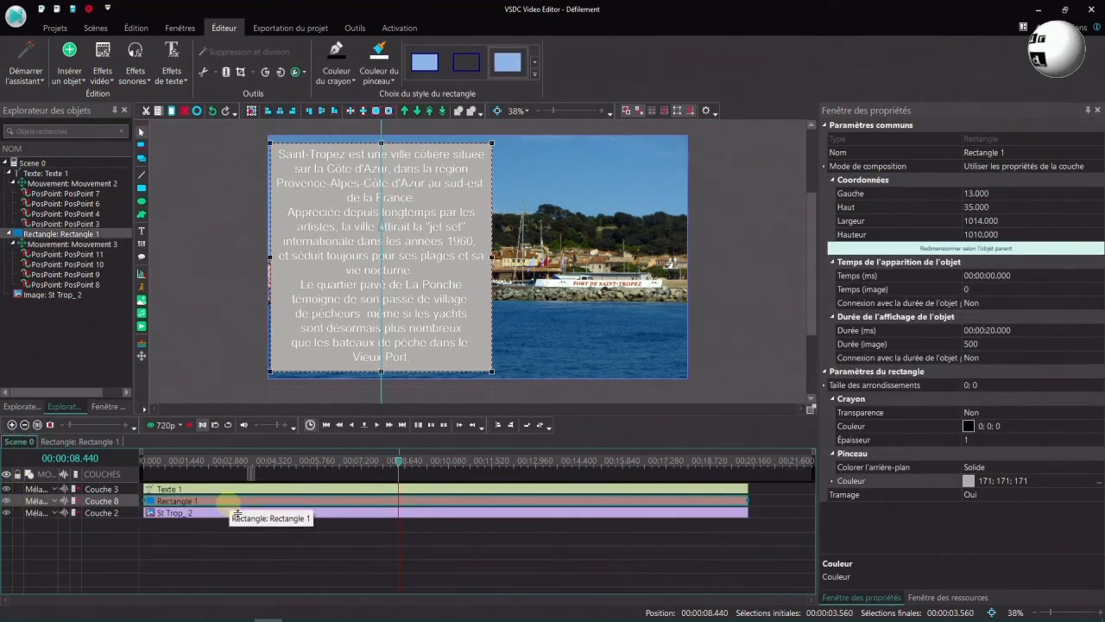
click(57, 510)
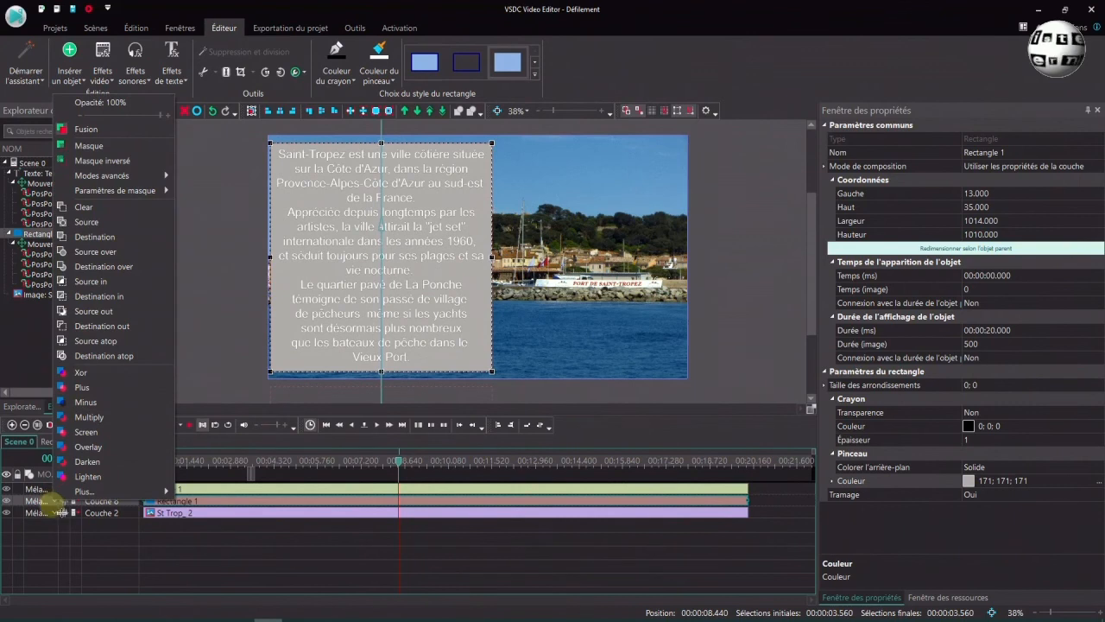
click(89, 417)
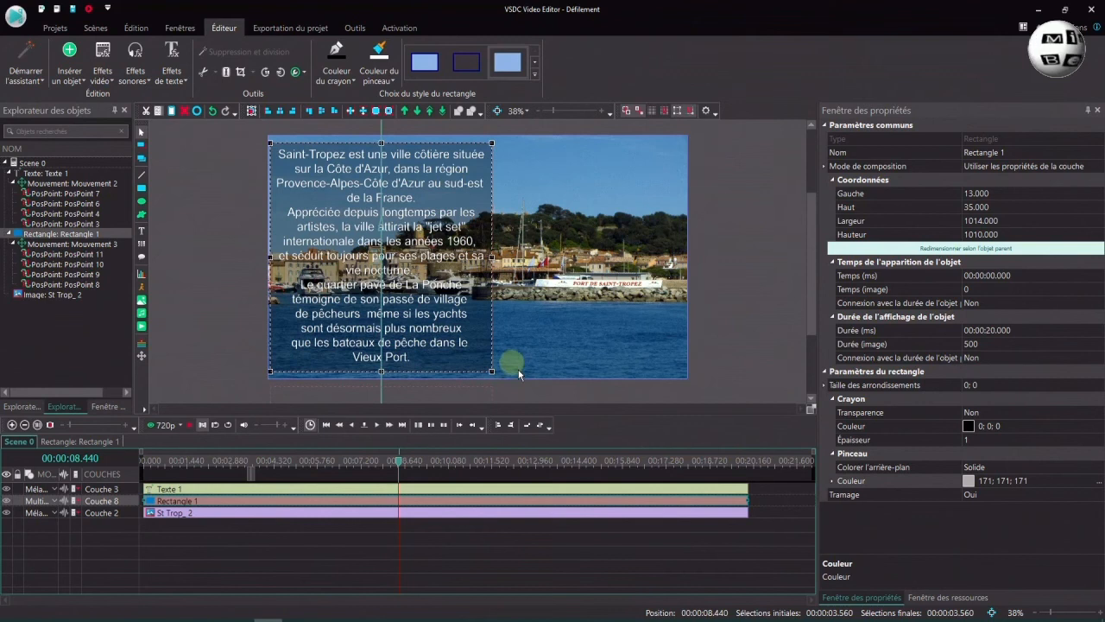
- Set the preview quality to 1080p and preview the whole scene from the start
key(Home)
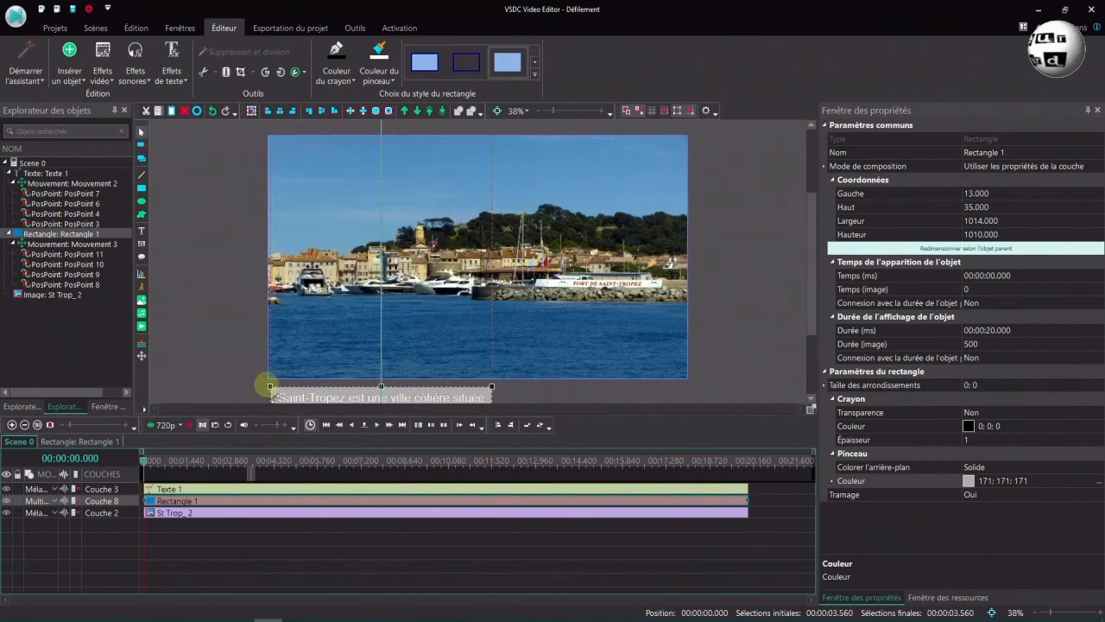
click(180, 425)
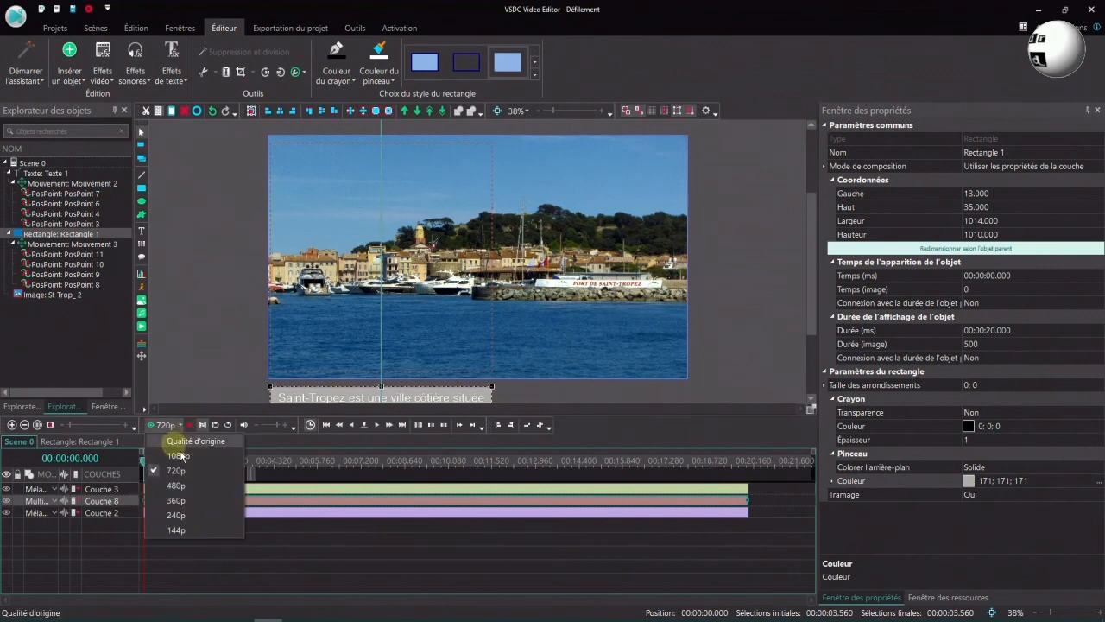
click(179, 458)
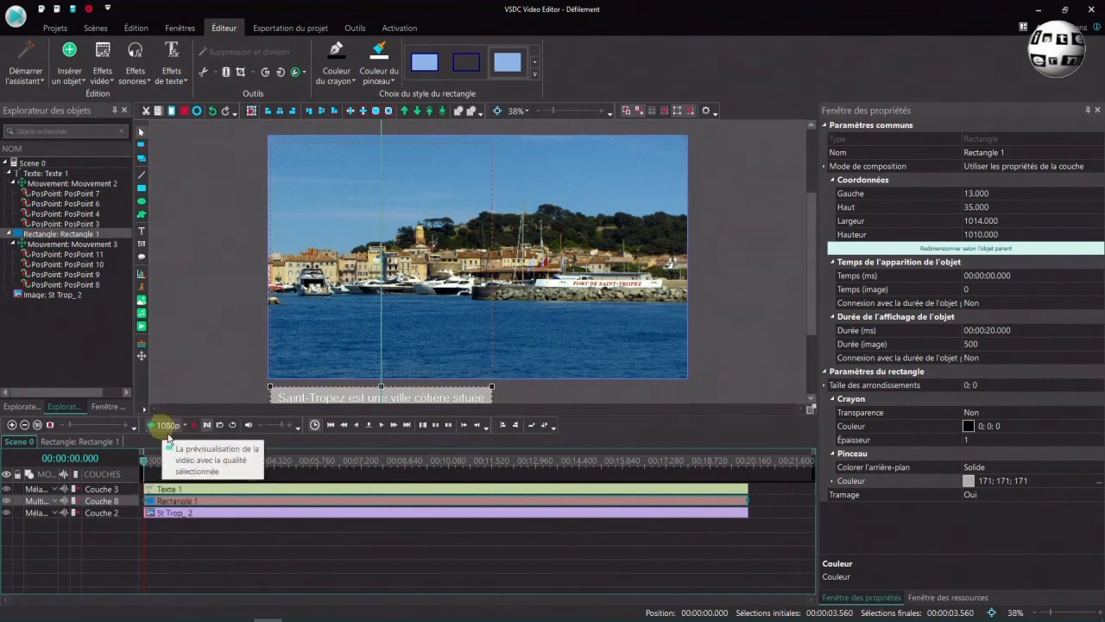
click(152, 425)
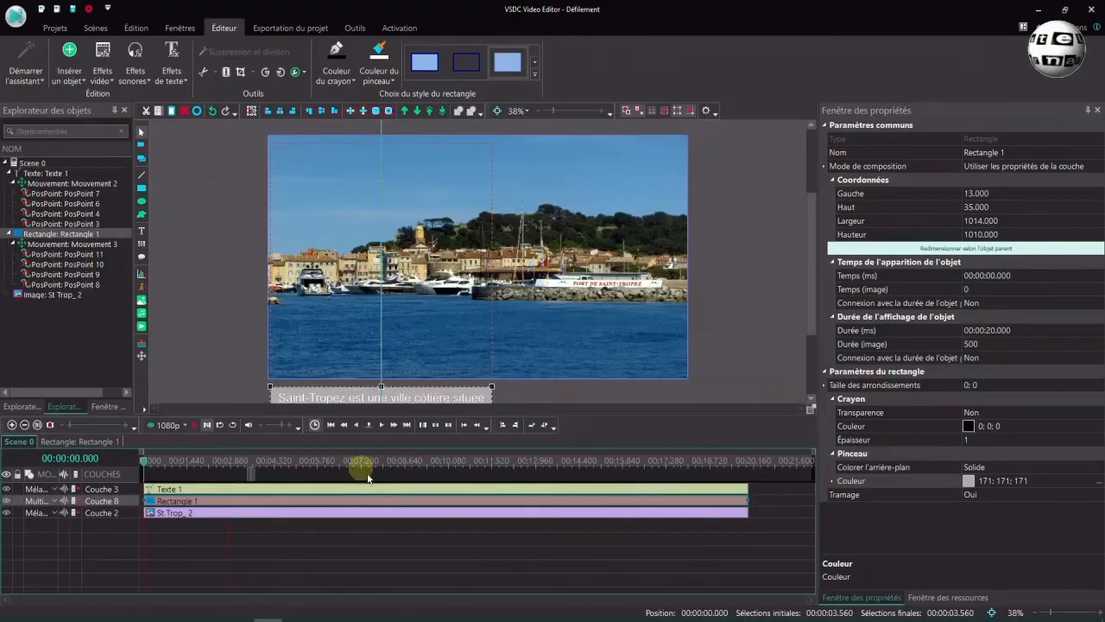
- Round the rectangle's corners with a rounding size of 25, checking the scene at 00:00:07.240
click(369, 466)
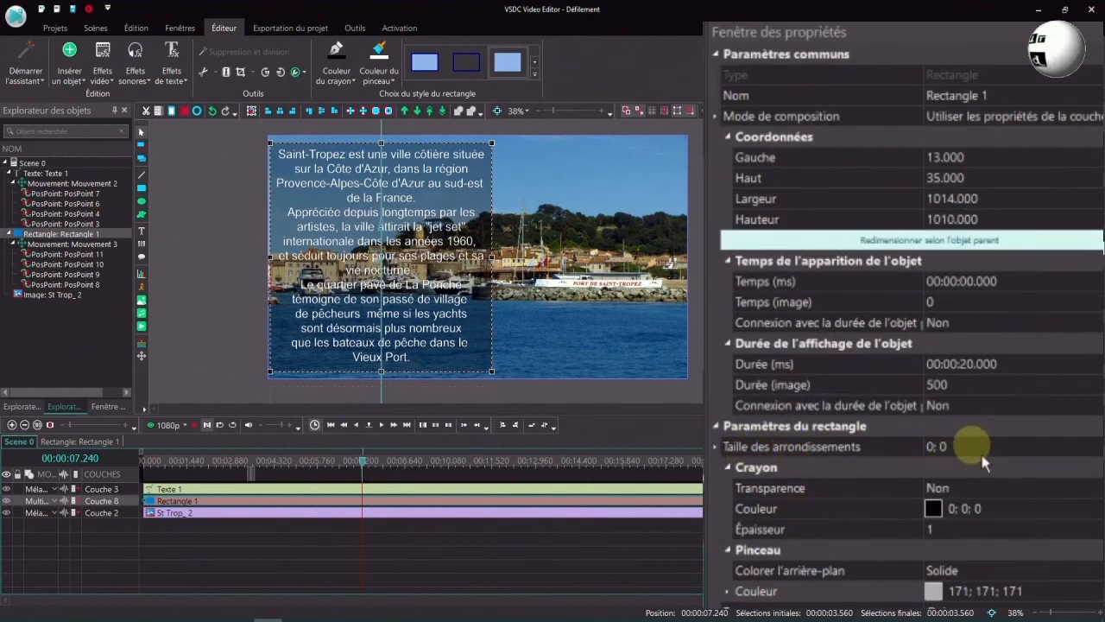
click(958, 447)
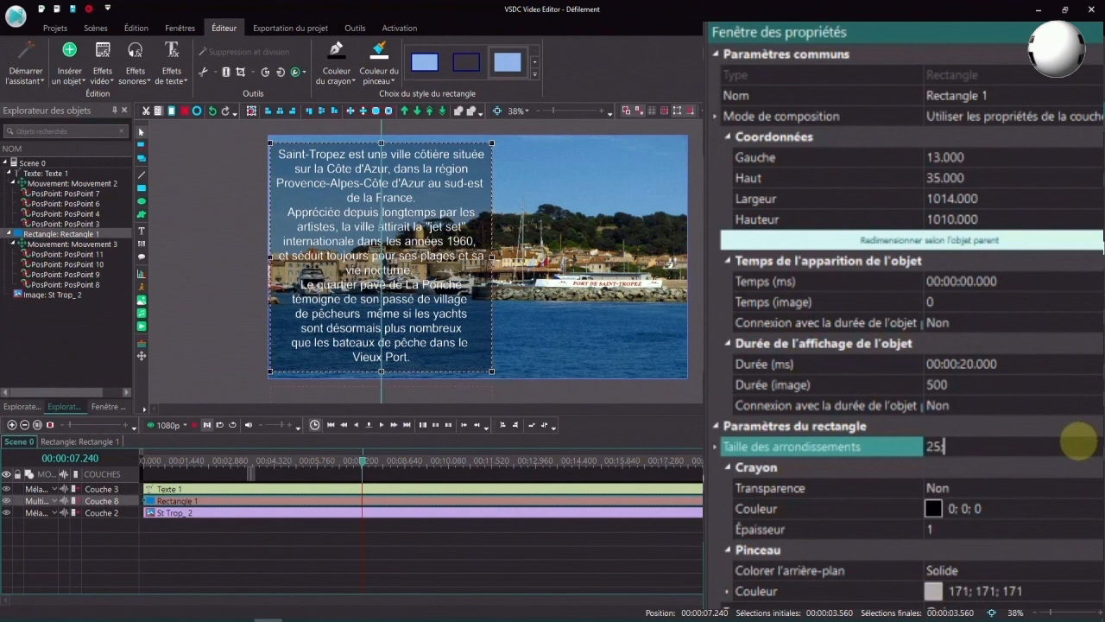
click(629, 316)
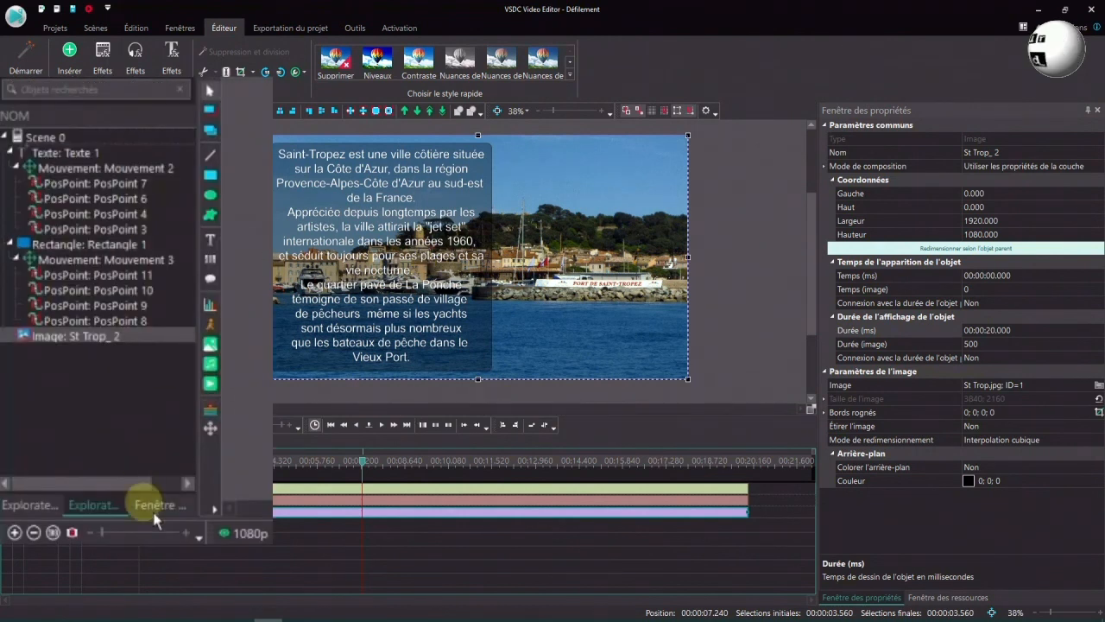
- Save the text and the rectangle together as a reusable template named Défilement
click(155, 506)
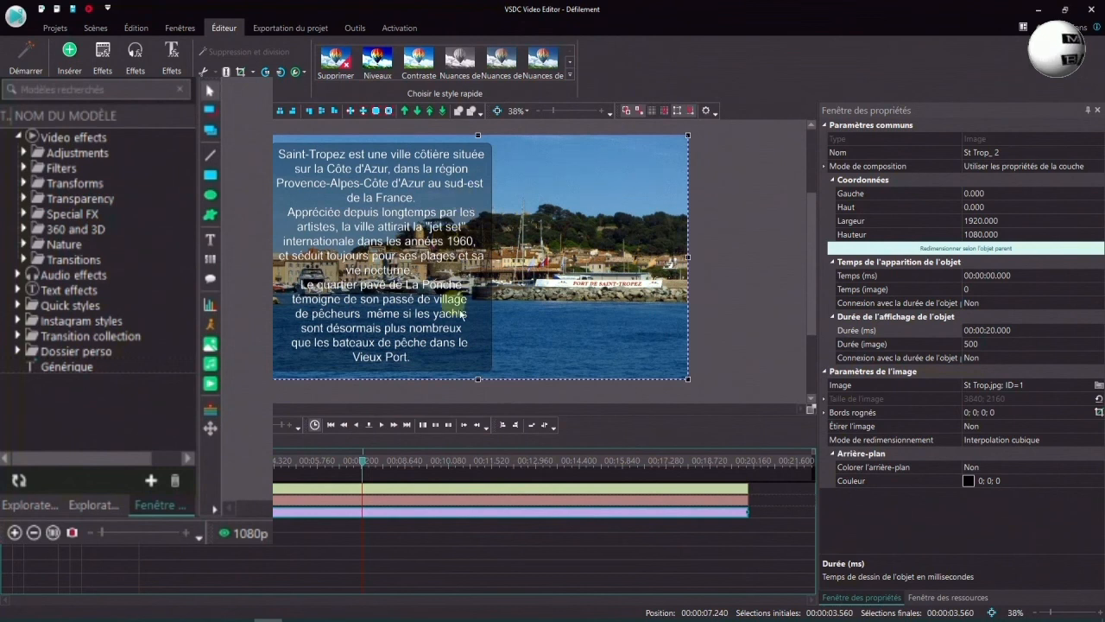
click(748, 489)
ctrl+click(748, 501)
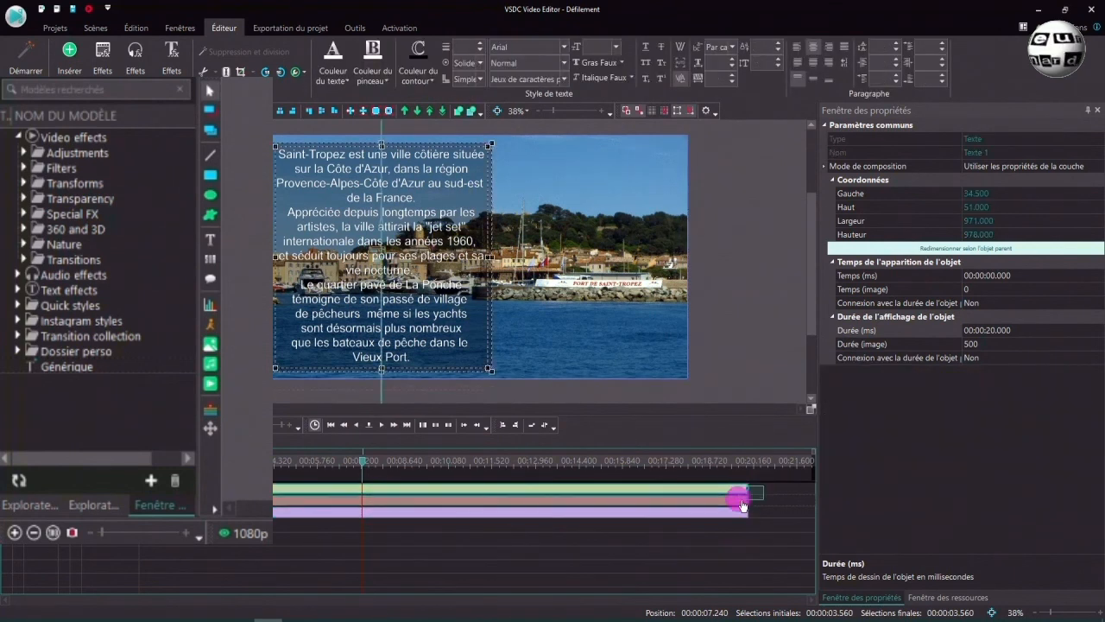
click(159, 489)
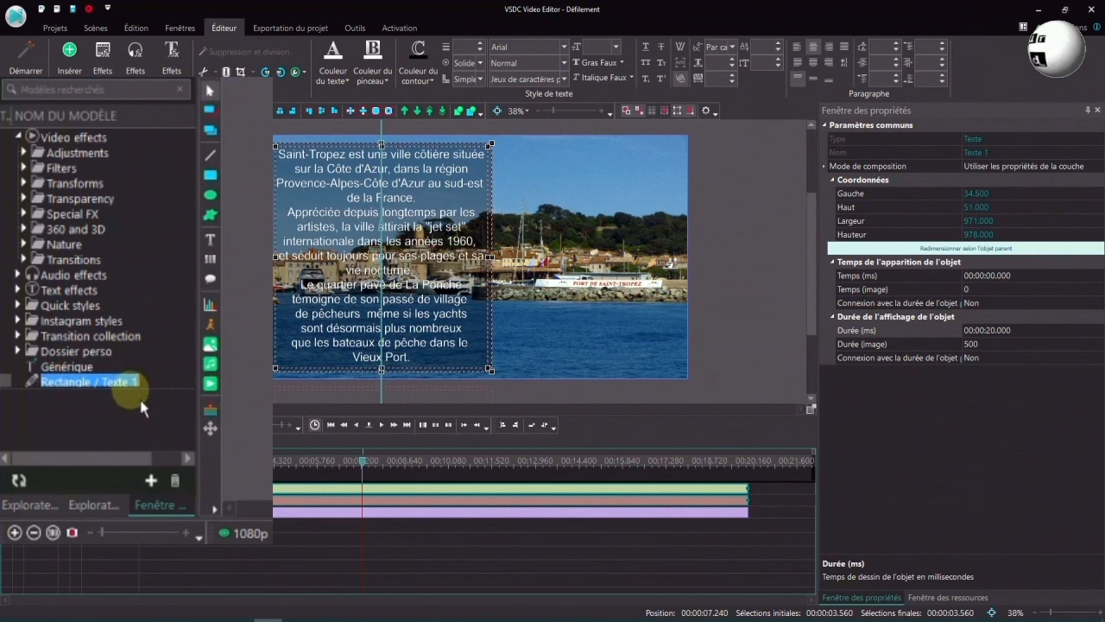
text(Défilement)
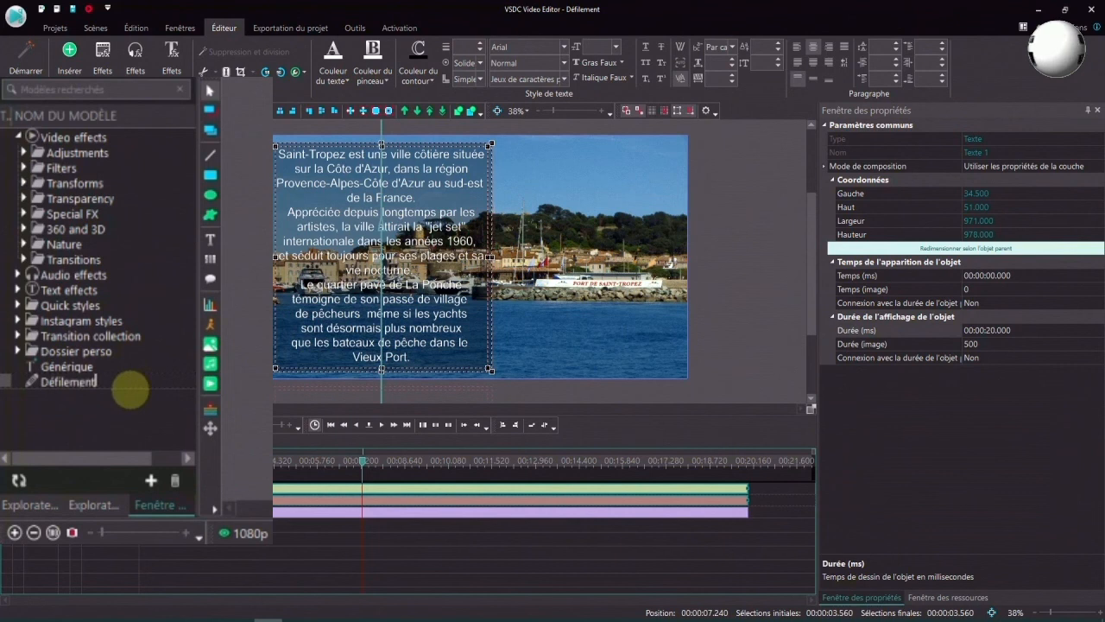
key(Return)
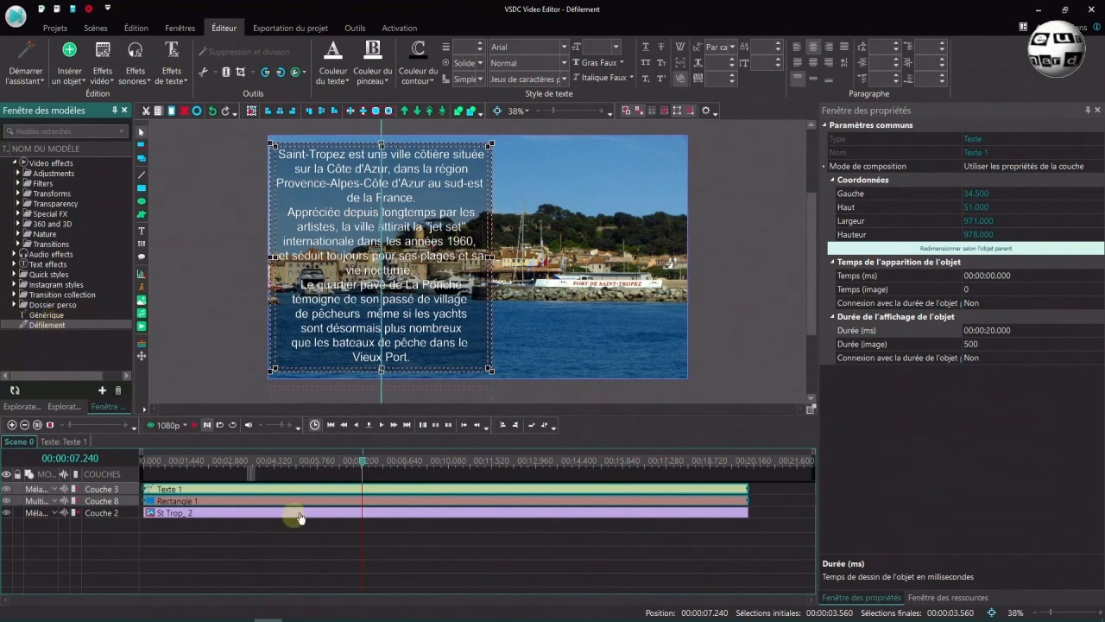
mouse_move(298, 515)
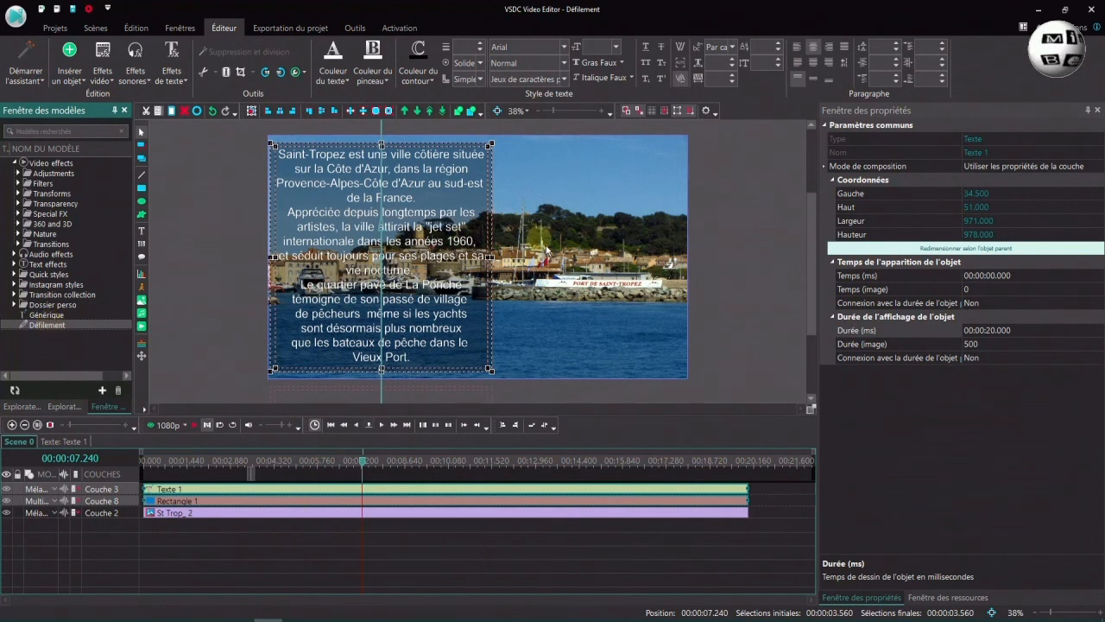